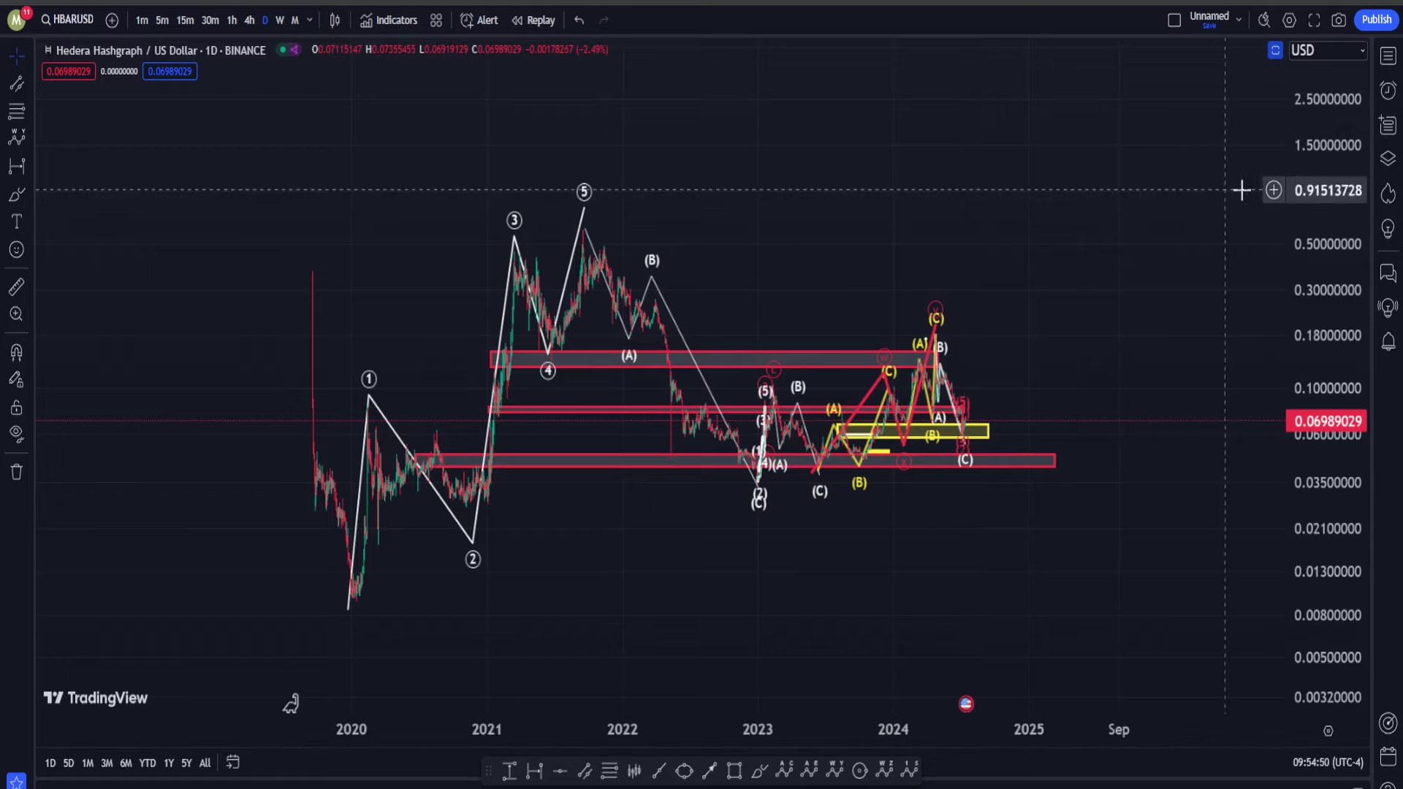
- Pan the HBARUSD daily chart so the price history shifts to the left
left_click_drag(1143, 290, 1023, 342)
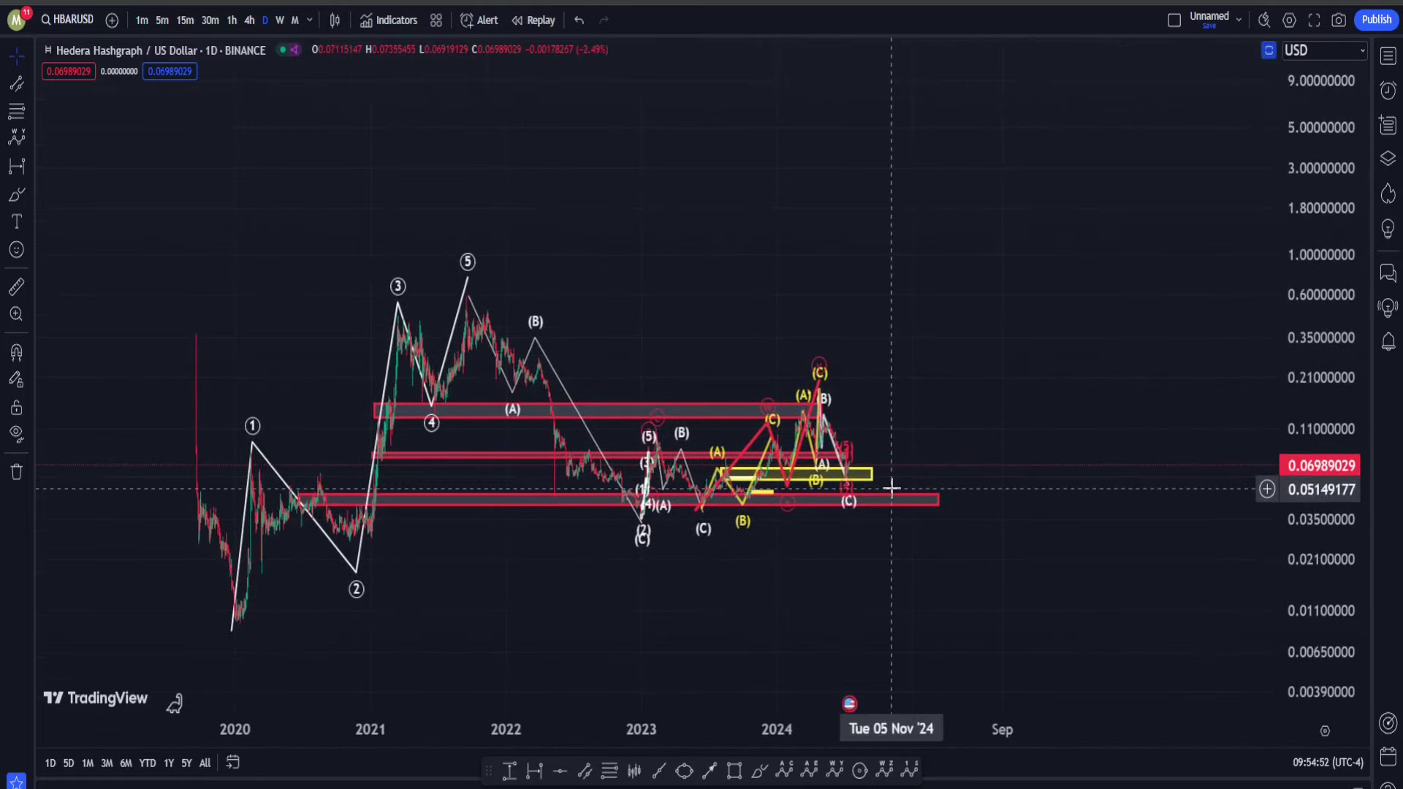
- Draw an orange impulse from the 2019 low through the 2021 high and 2024 low, projecting (3)–(5) above
left_click(910, 771)
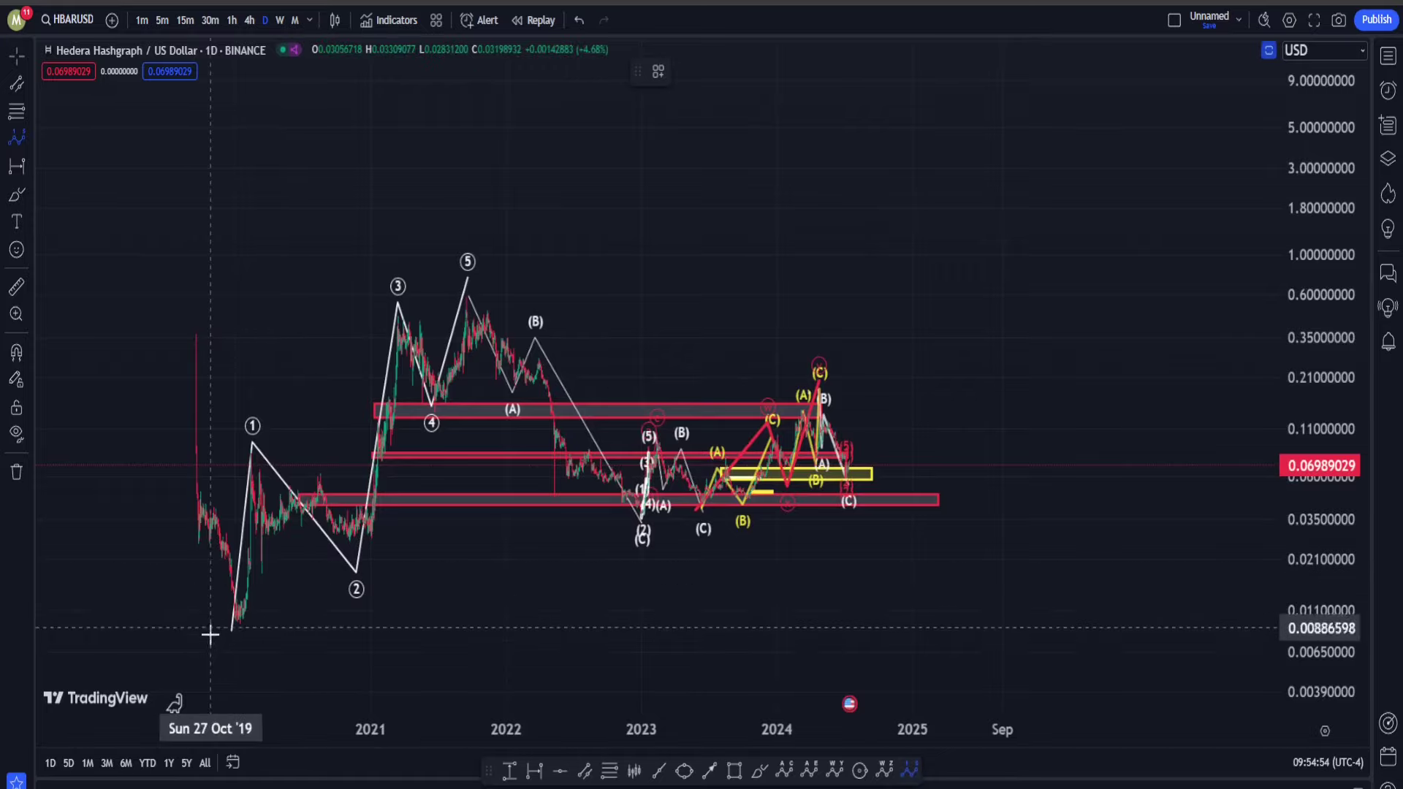
left_click(211, 656)
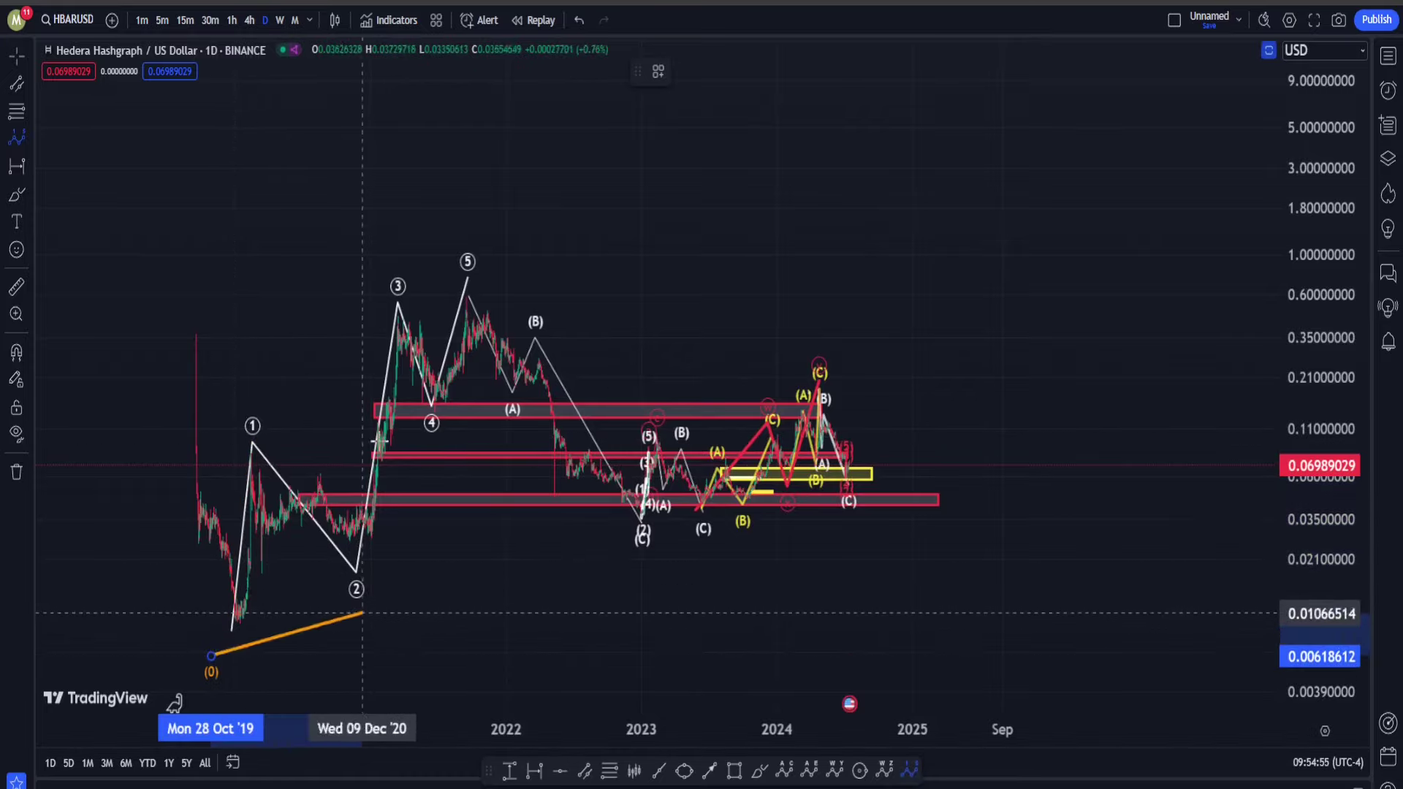
left_click(474, 231)
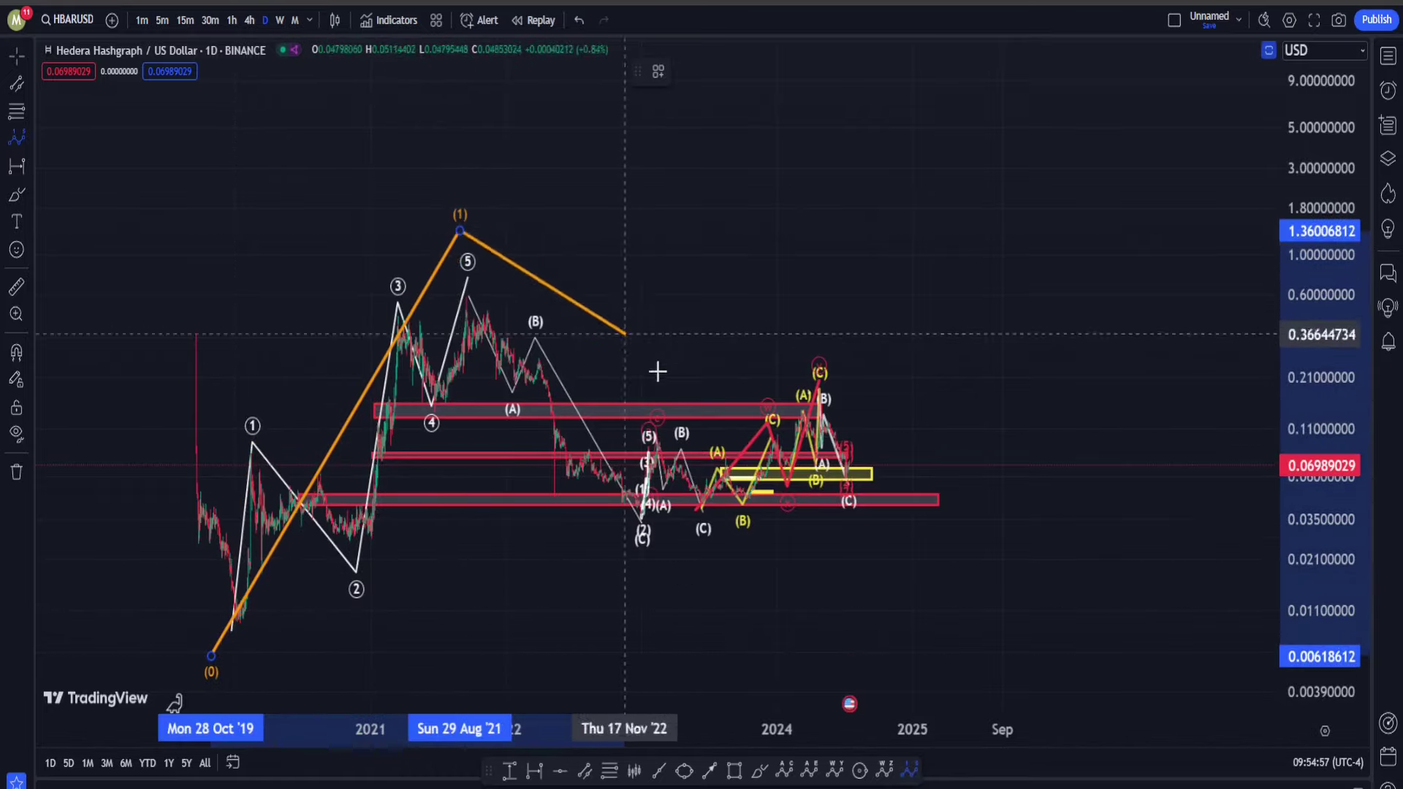
left_click(803, 590)
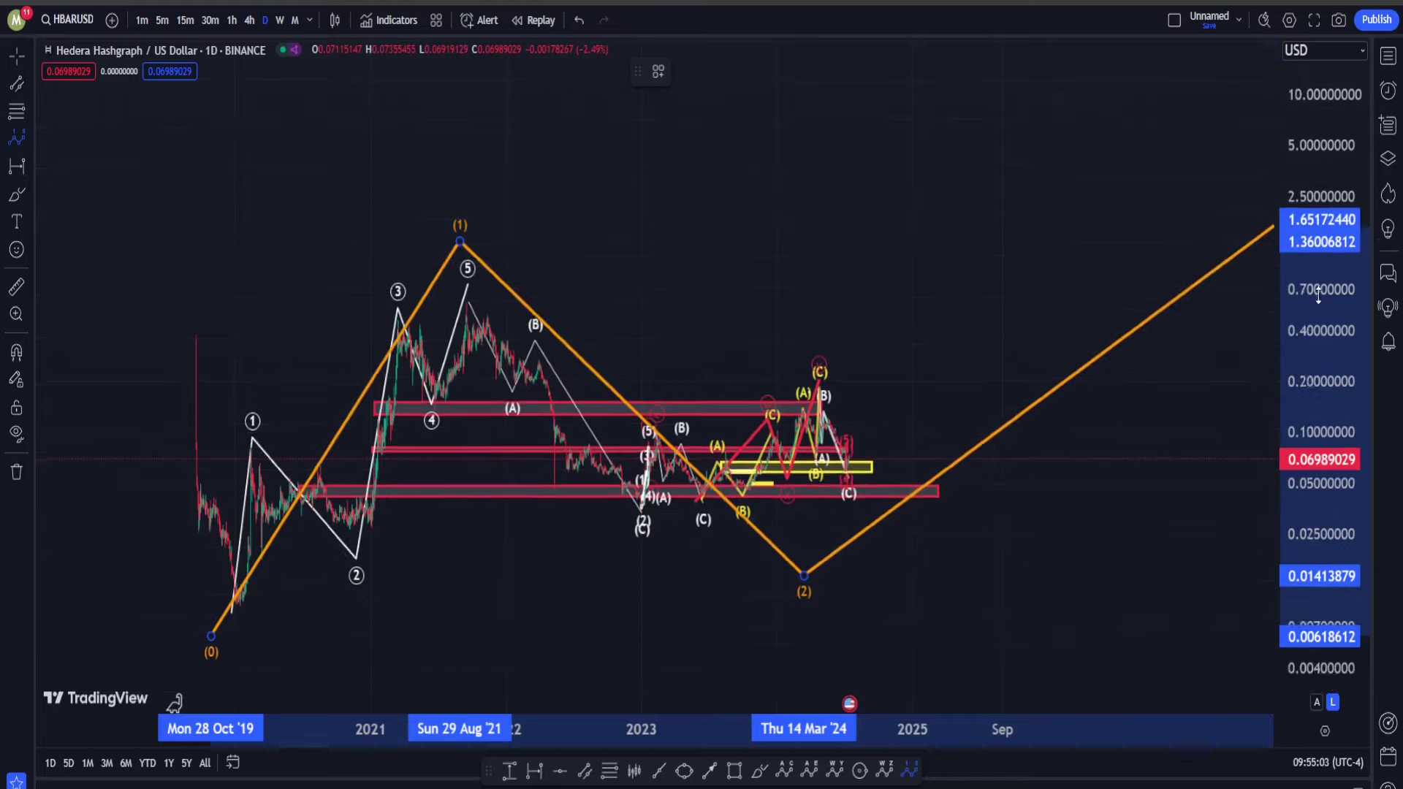
left_click(1028, 81)
left_click(1198, 183)
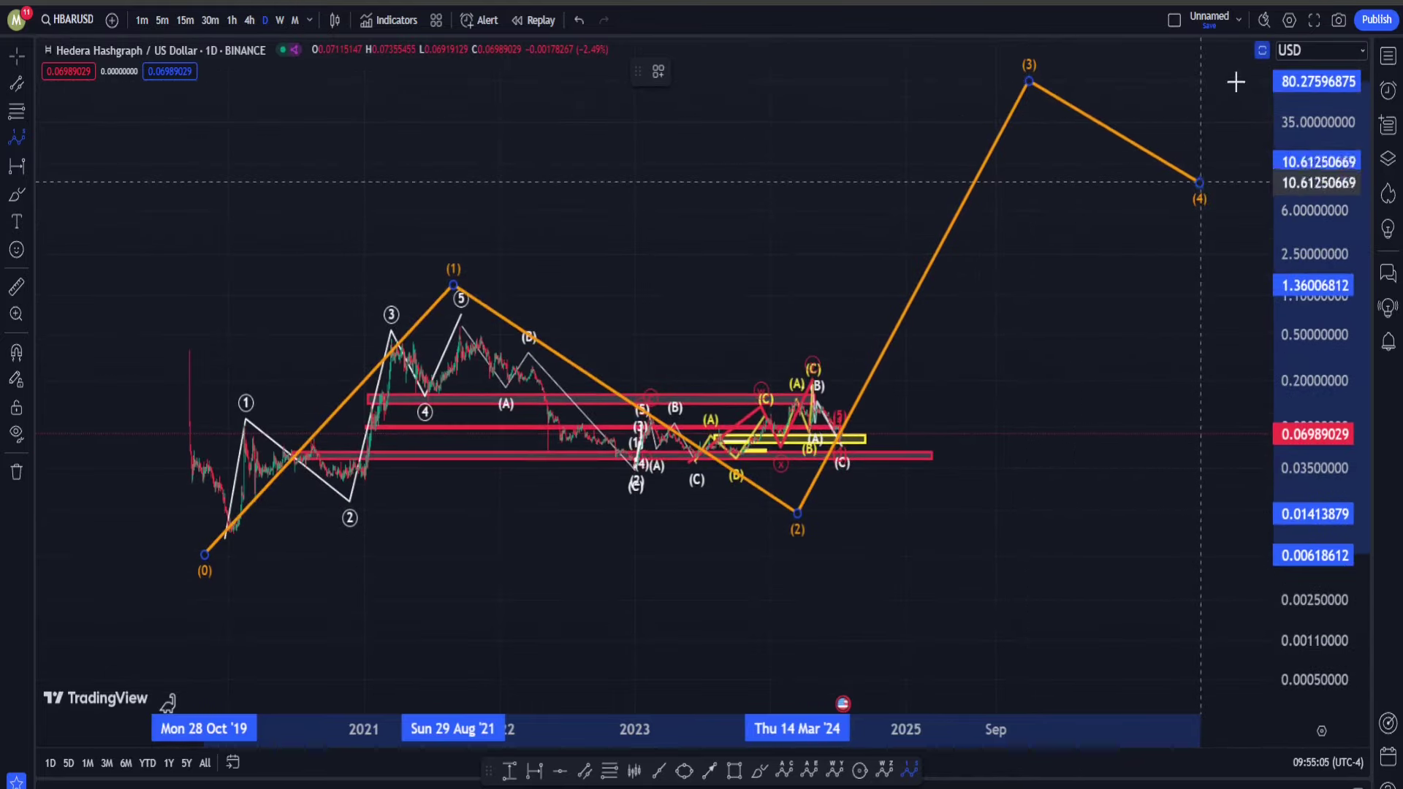
left_click(1235, 52)
left_click_drag(1079, 332, 1034, 385)
left_click(759, 769)
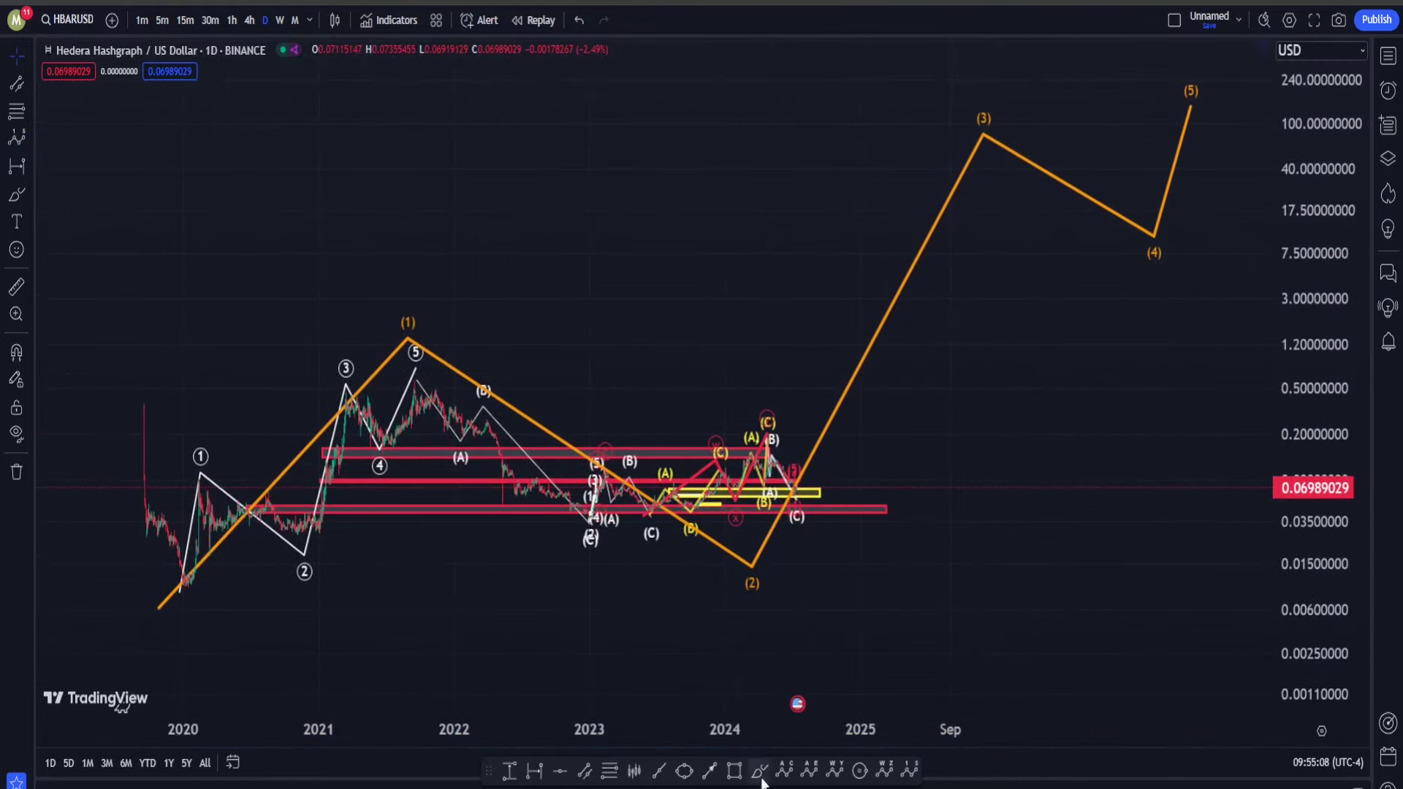
- Sketch freehand loops around the (2)-(3) leg and wave (3), then undo both
left_click_drag(939, 298, 740, 587)
mouse_move(722, 372)
left_mouse_down()
mouse_move(1030, 244)
mouse_move(775, 542)
left_mouse_up()
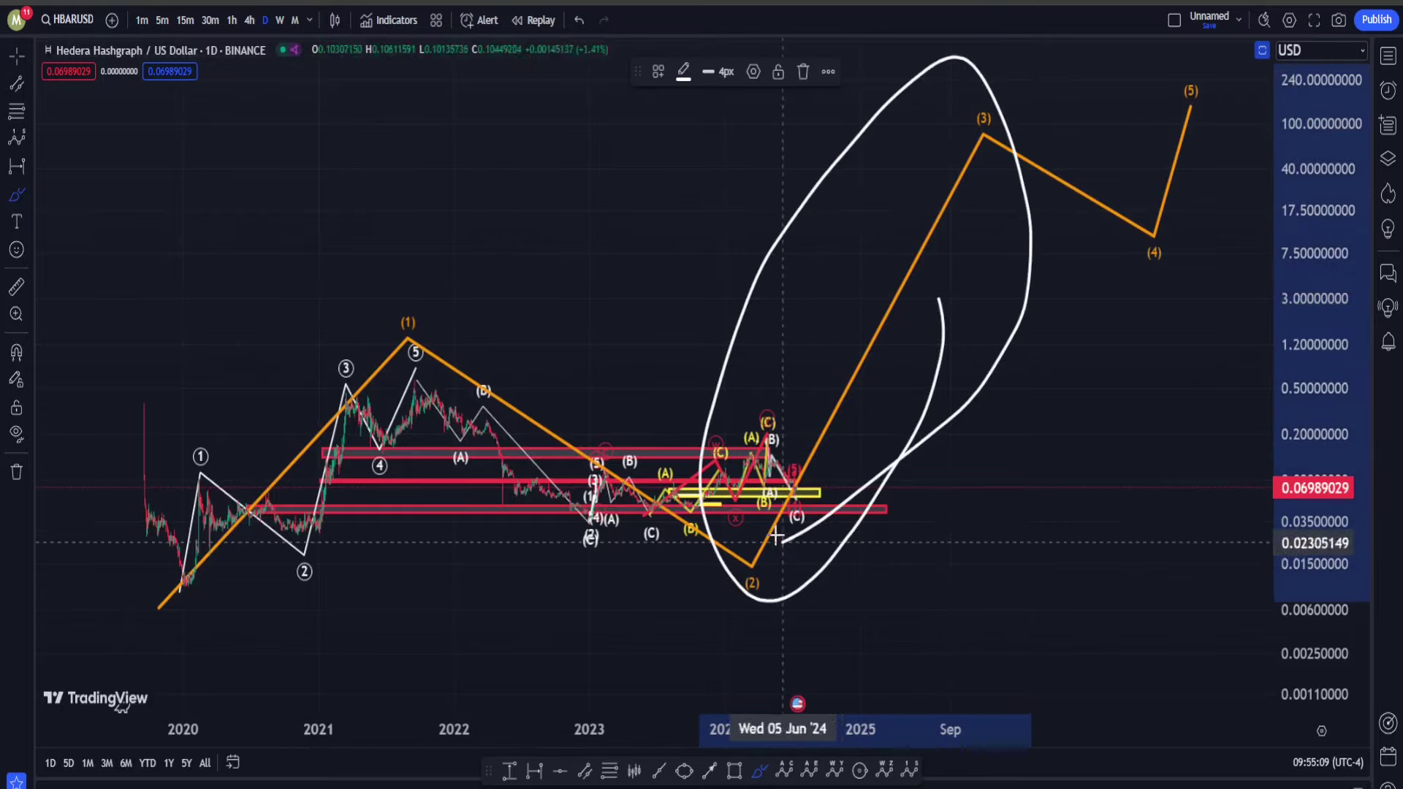
left_click_drag(1007, 76, 1032, 119)
key("ctrl+z")
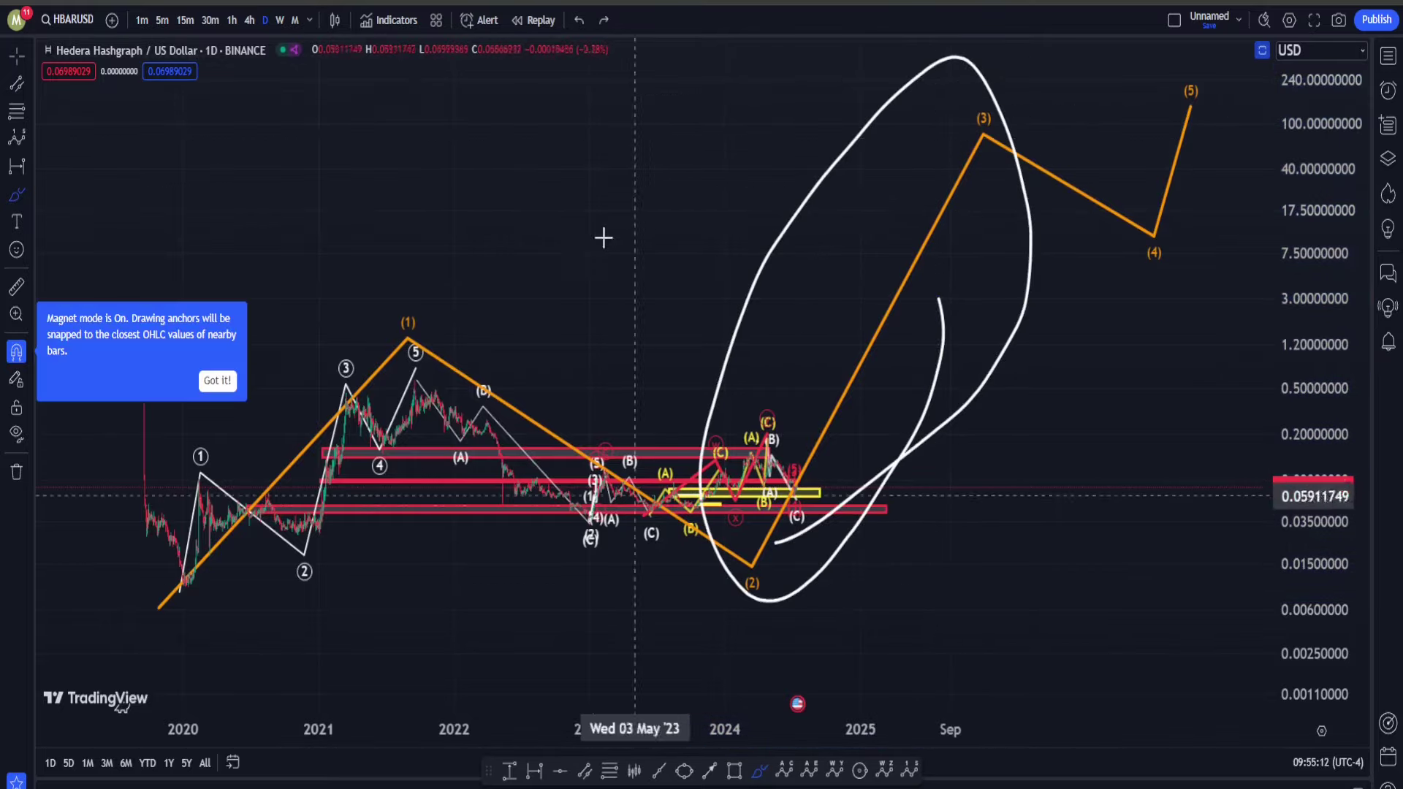
key("ctrl+z")
- Undo a freehand loop around waves (5) and (B), then delete the orange impulse wave
mouse_move(435, 373)
left_mouse_down()
mouse_move(391, 363)
mouse_move(461, 375)
left_mouse_up()
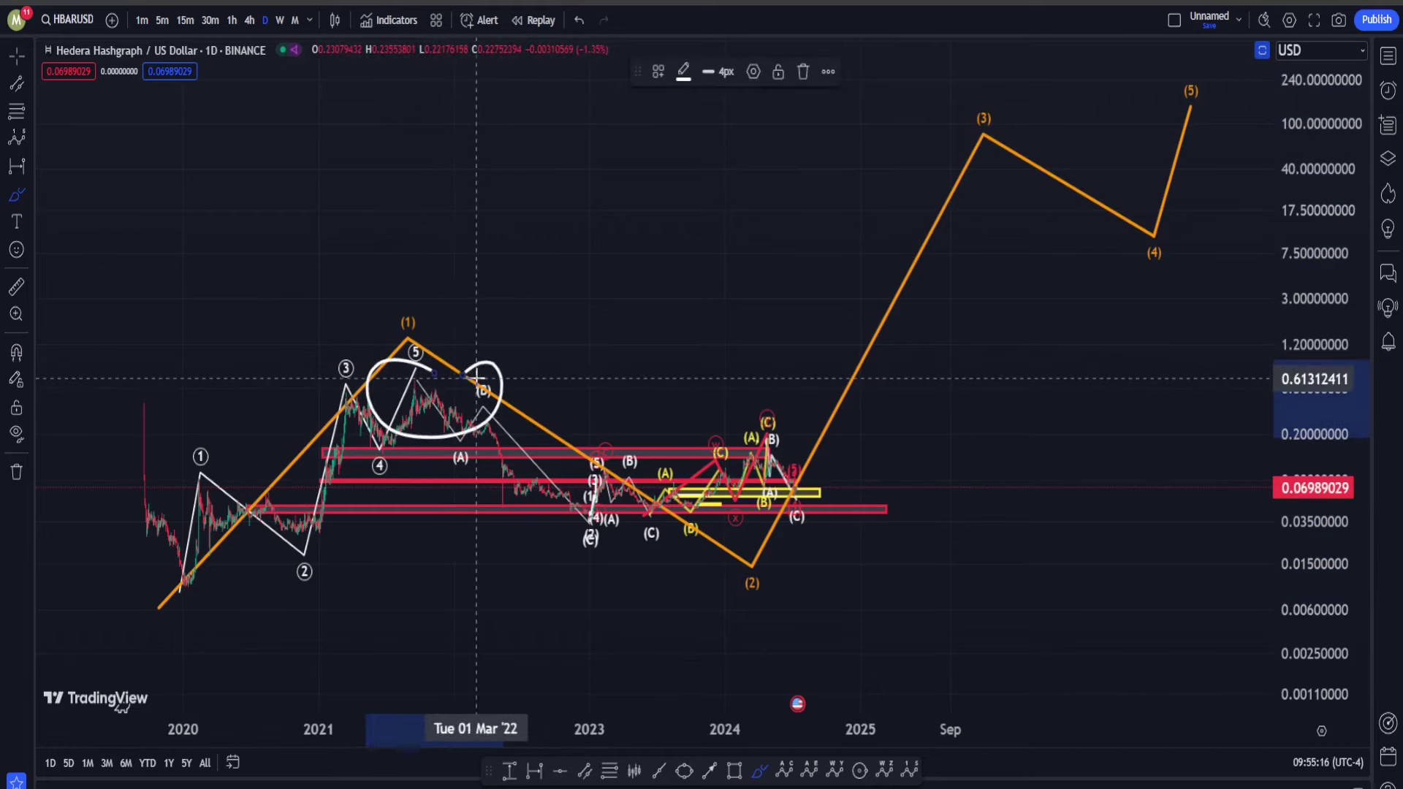
key("ctrl")
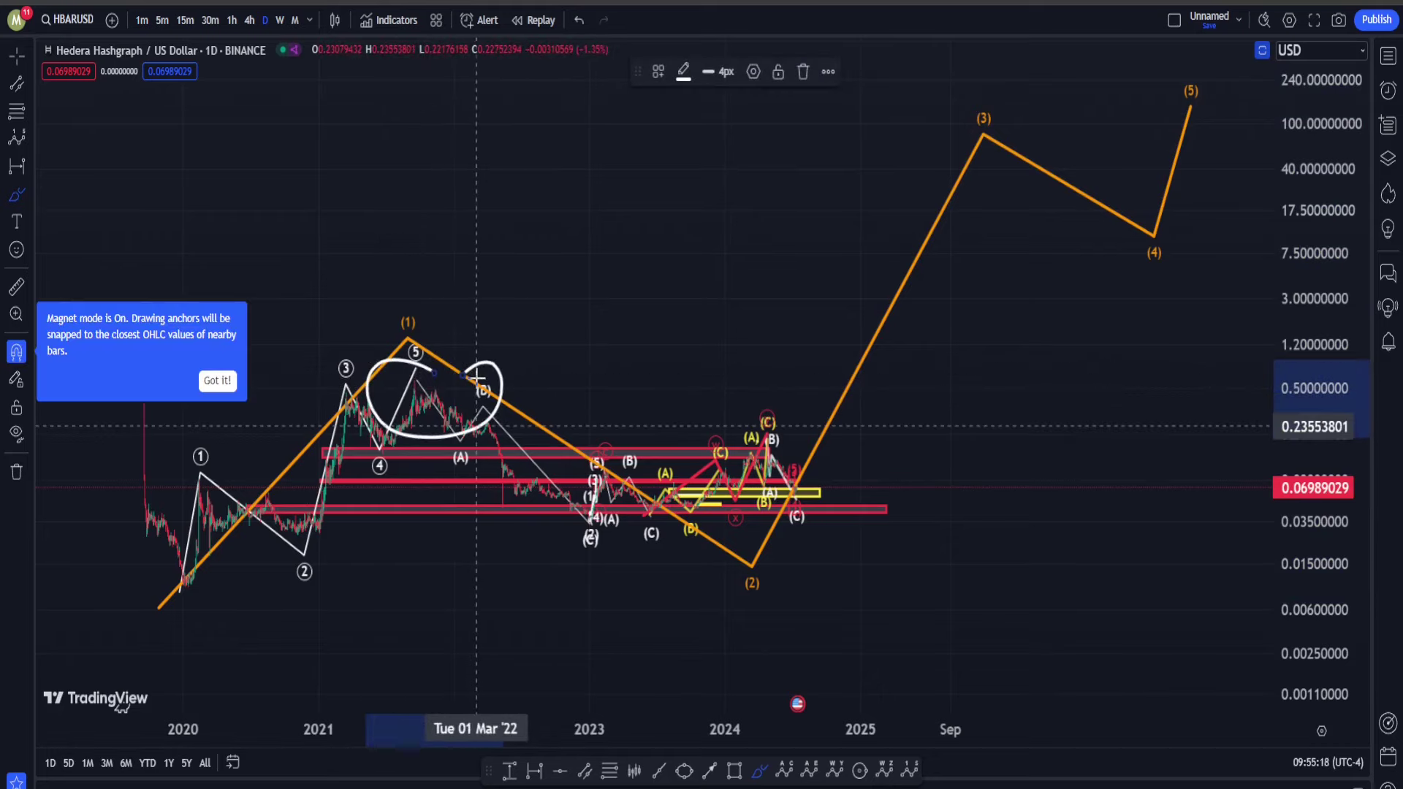
key("ctrl+z")
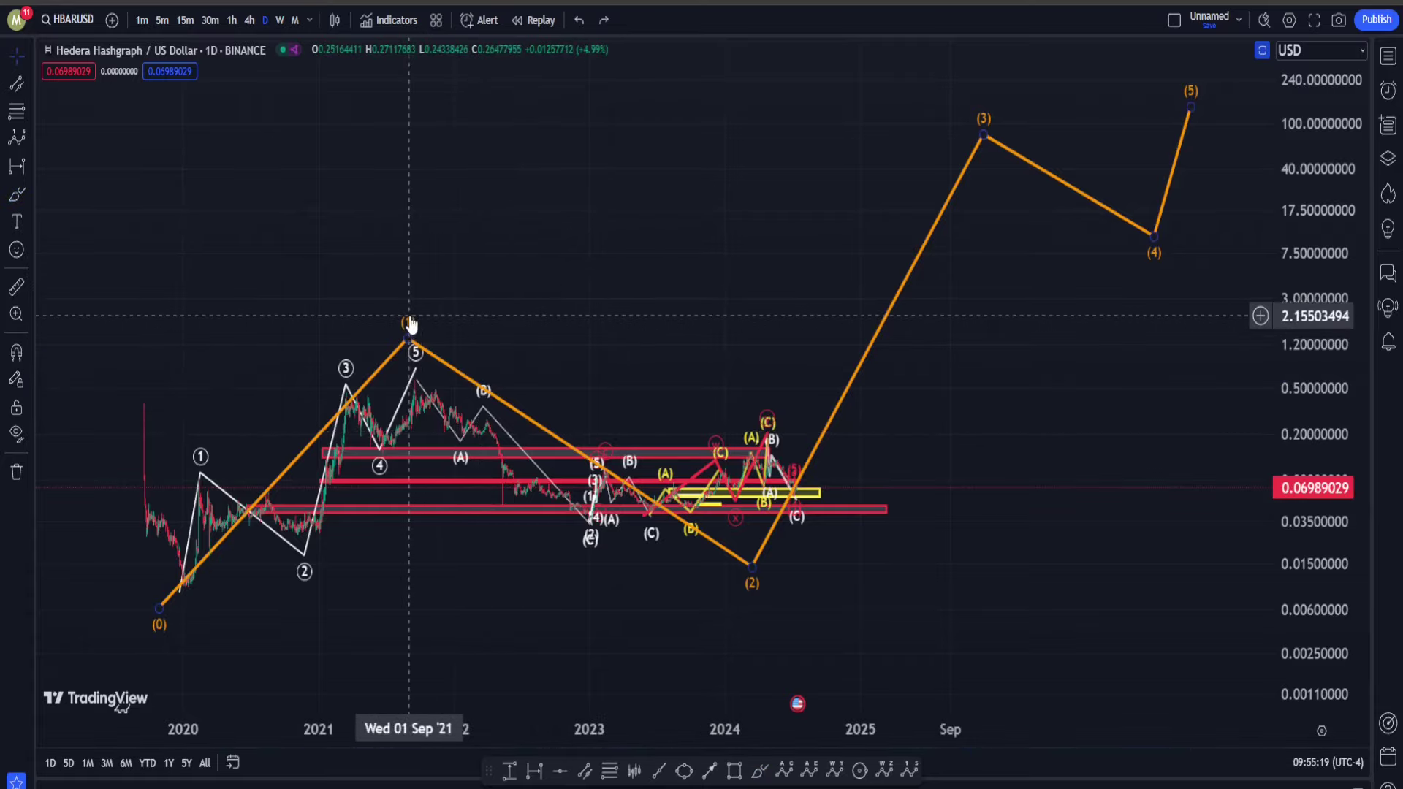
left_click(410, 324)
key("Delete")
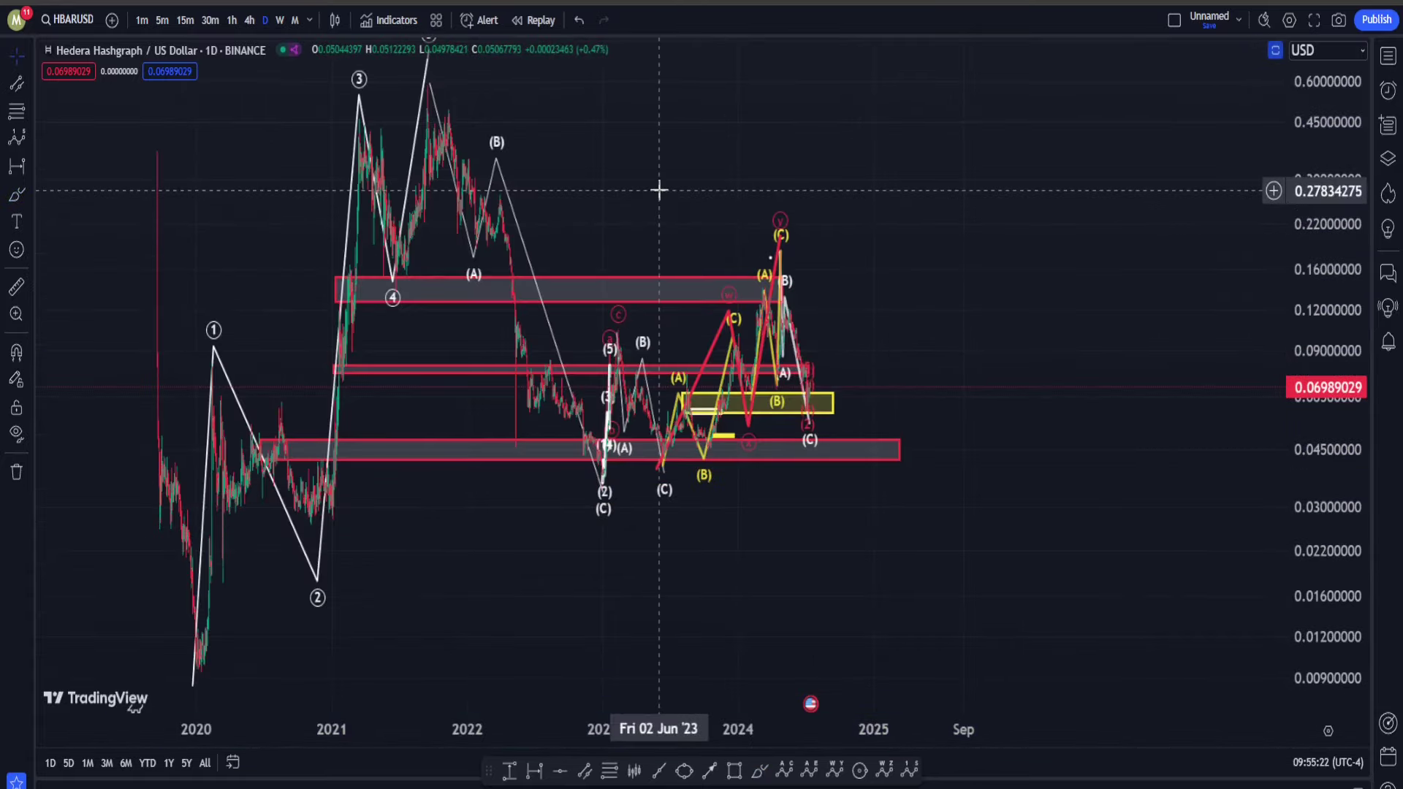
- Zoom in on the 2022–2024 waves and sketch a loop around the (2) low, then undo it
scroll(659, 192, "up", 10)
left_click_drag(324, 228, 1122, 433)
left_click_drag(966, 273, 1202, 330)
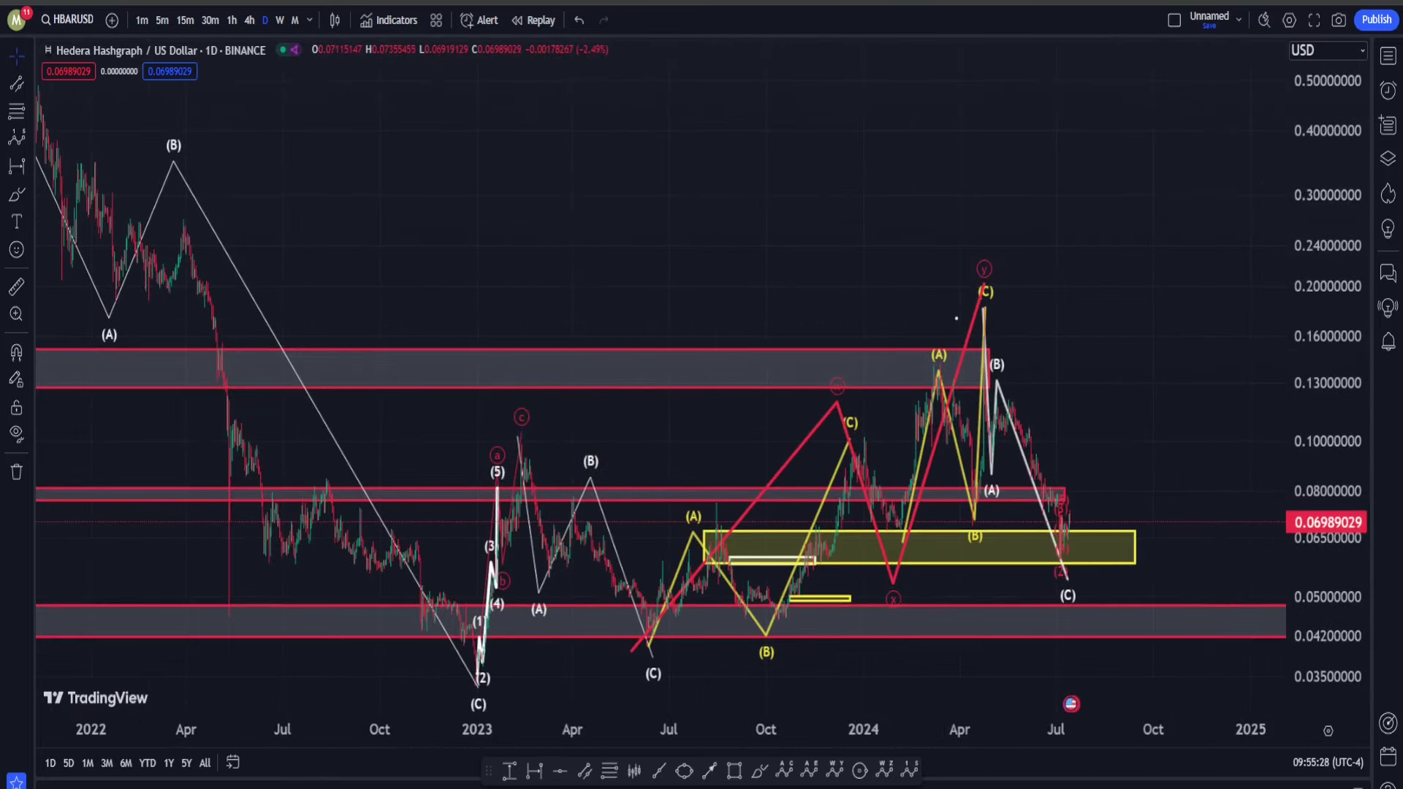
mouse_move(504, 636)
left_mouse_down()
mouse_move(510, 661)
mouse_move(476, 636)
mouse_move(523, 554)
left_mouse_up()
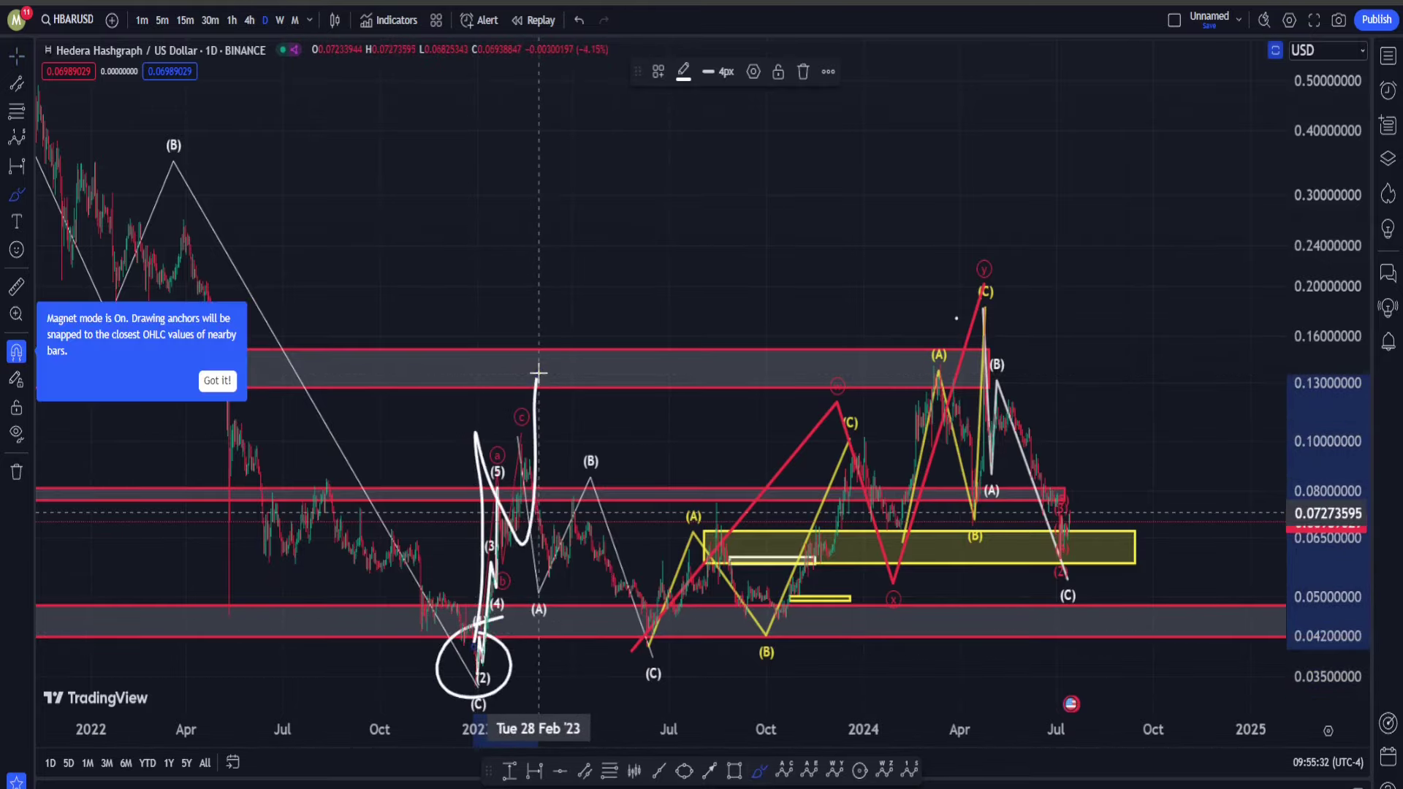
key("ctrl+z")
key("ctrl+z")
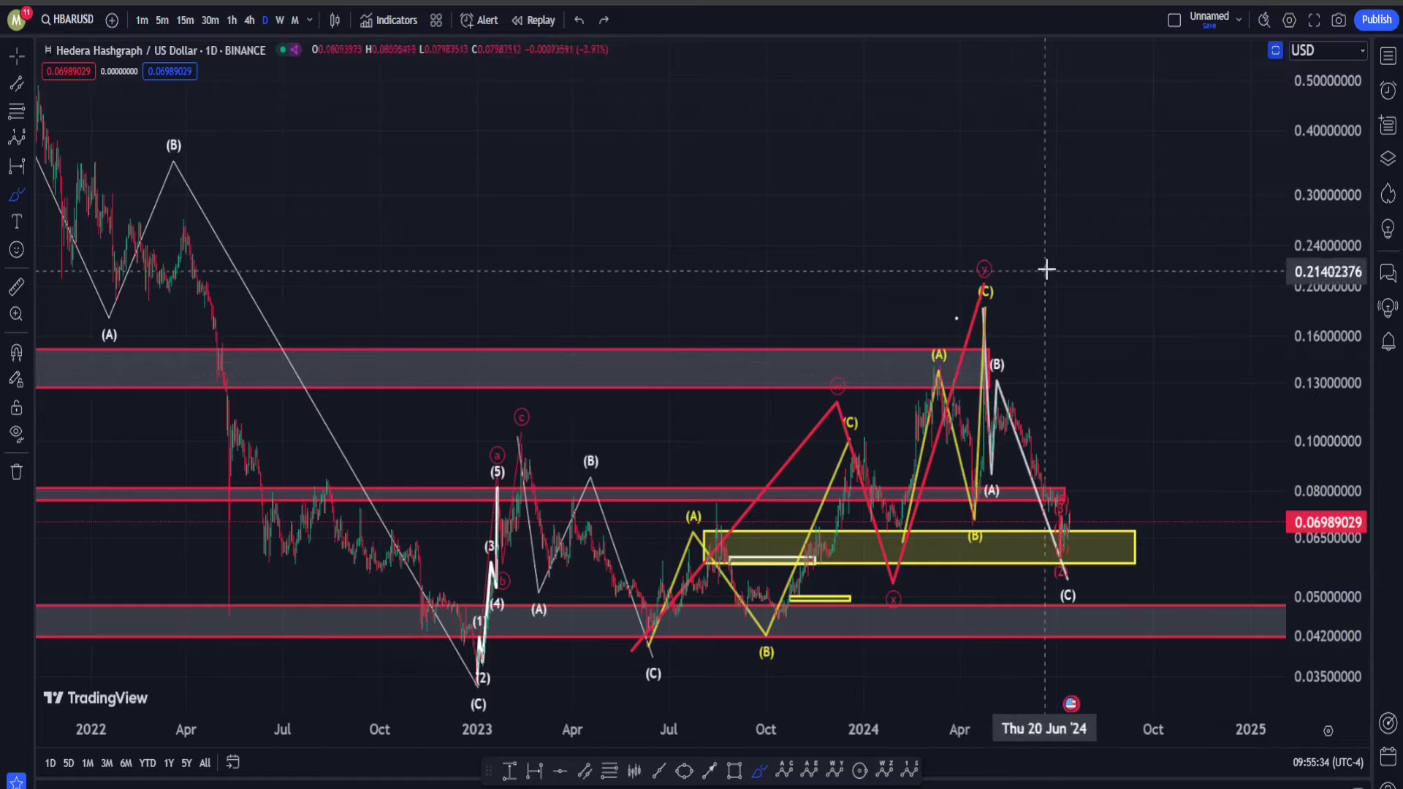
- Sketch an ellipse to the (2) low, a downward path from (C), and a small circle there
mouse_move(1048, 253)
left_mouse_down()
mouse_move(616, 313)
mouse_move(478, 683)
mouse_move(1152, 350)
mouse_move(878, 296)
left_mouse_up()
key("ctrl")
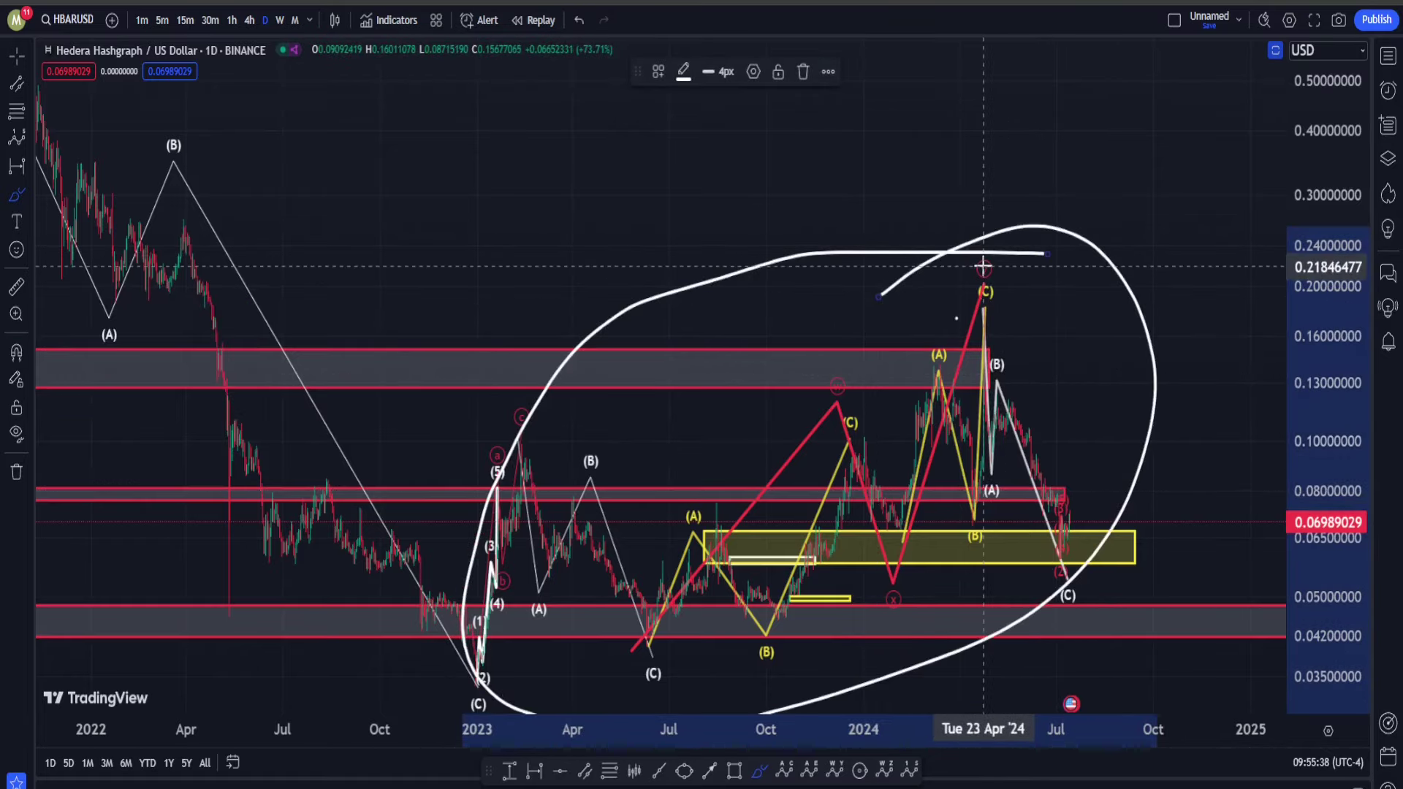
left_click_drag(1082, 516, 1227, 696)
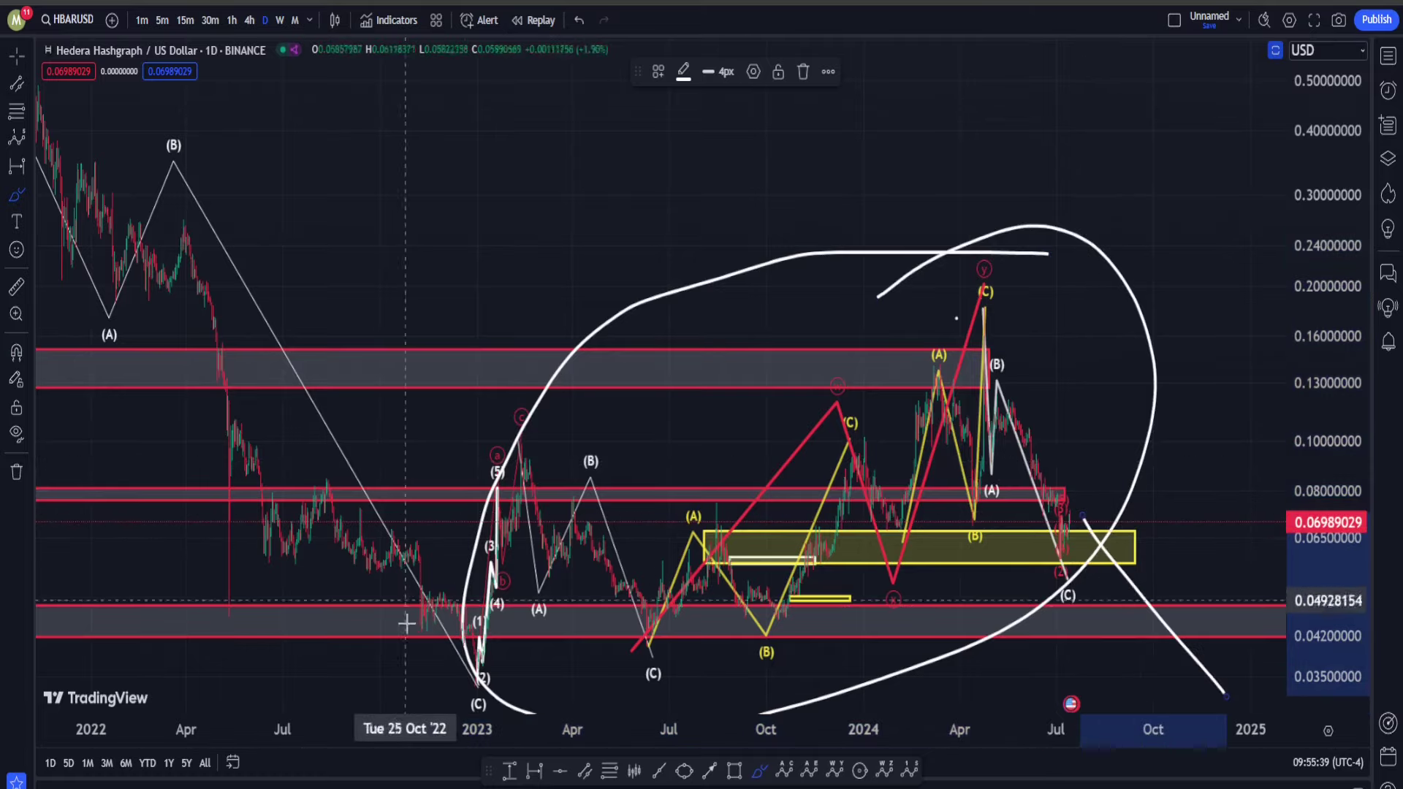
mouse_move(504, 644)
left_mouse_down()
mouse_move(532, 688)
mouse_move(533, 656)
left_mouse_up()
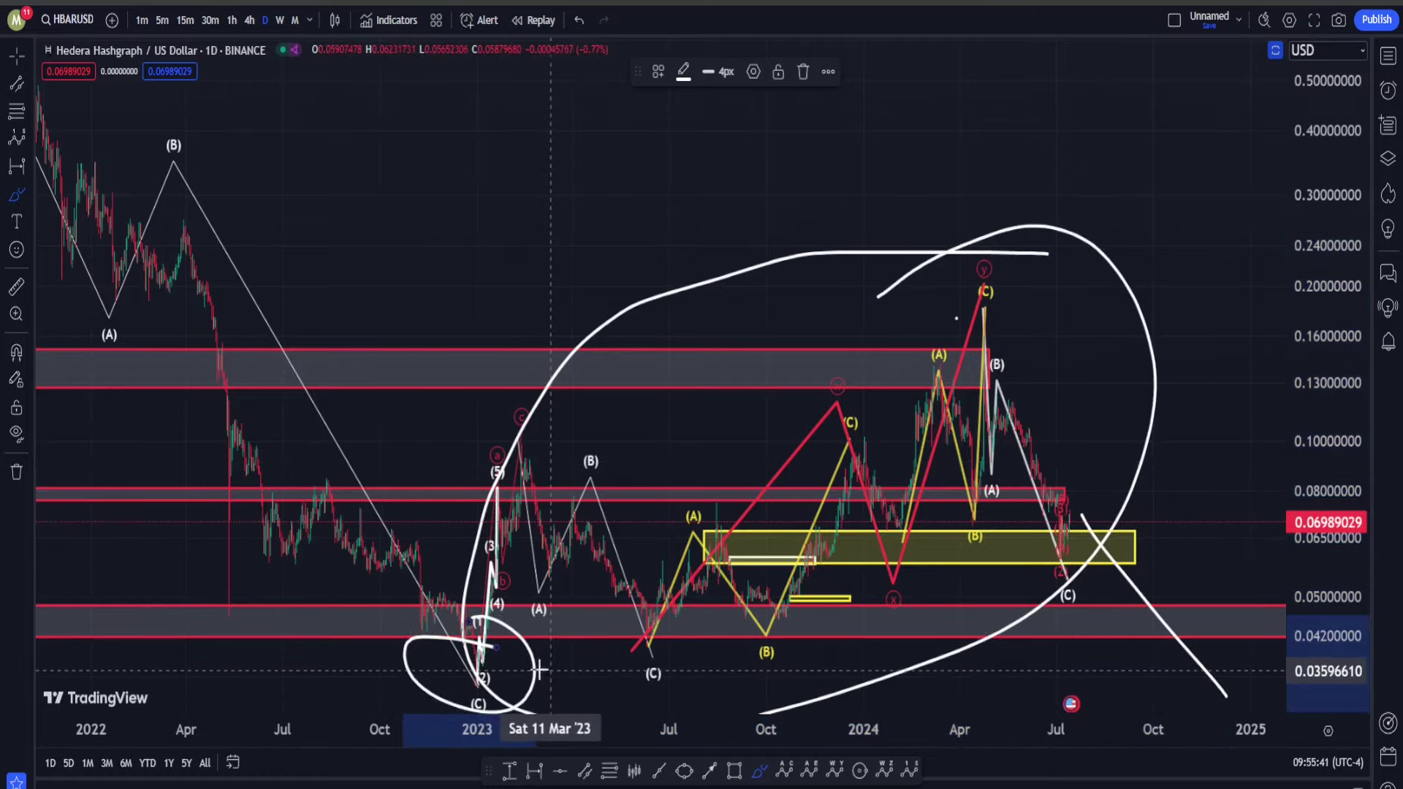
- Hide and reshow all drawings, undo the path and ellipse sketches, and recentre the waves
left_click(16, 433)
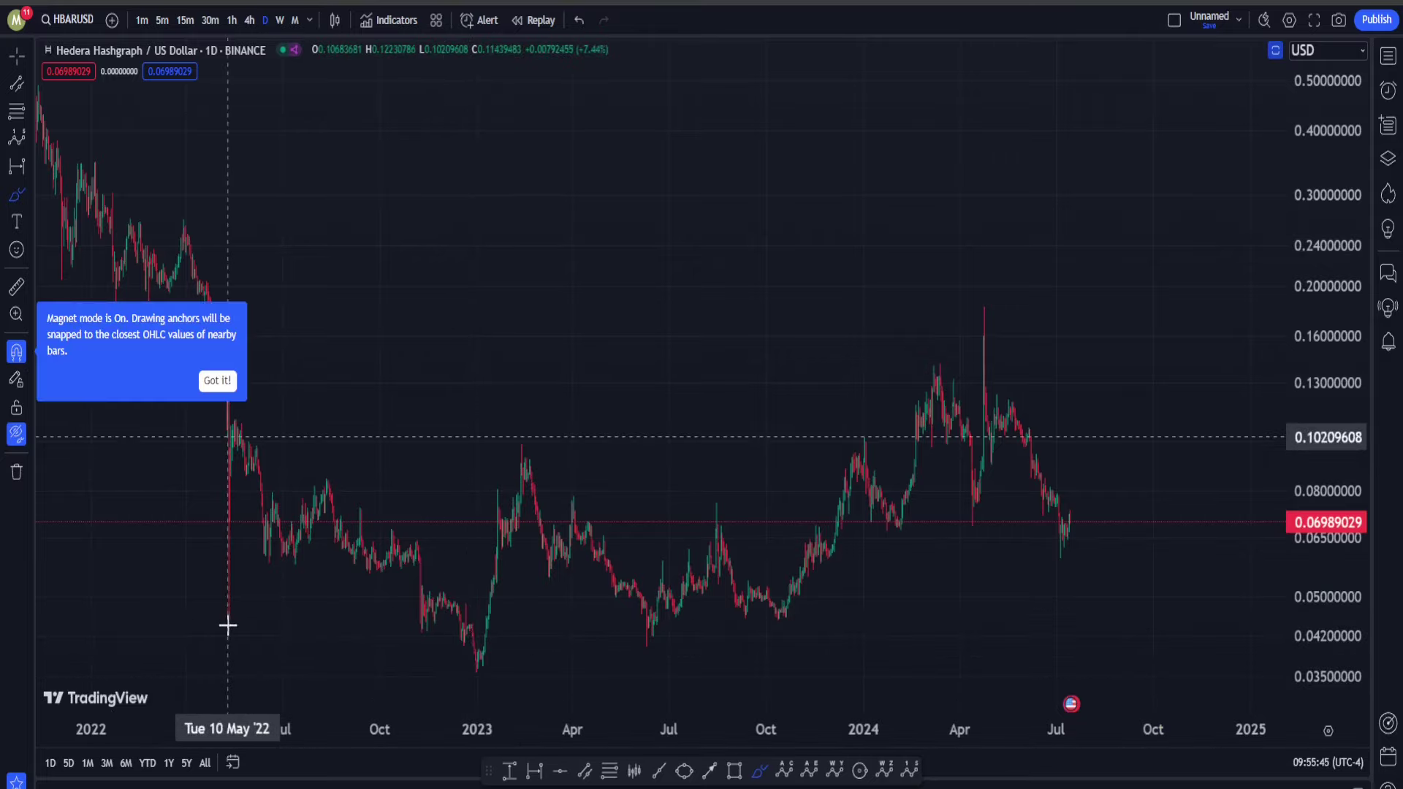
left_click(16, 435)
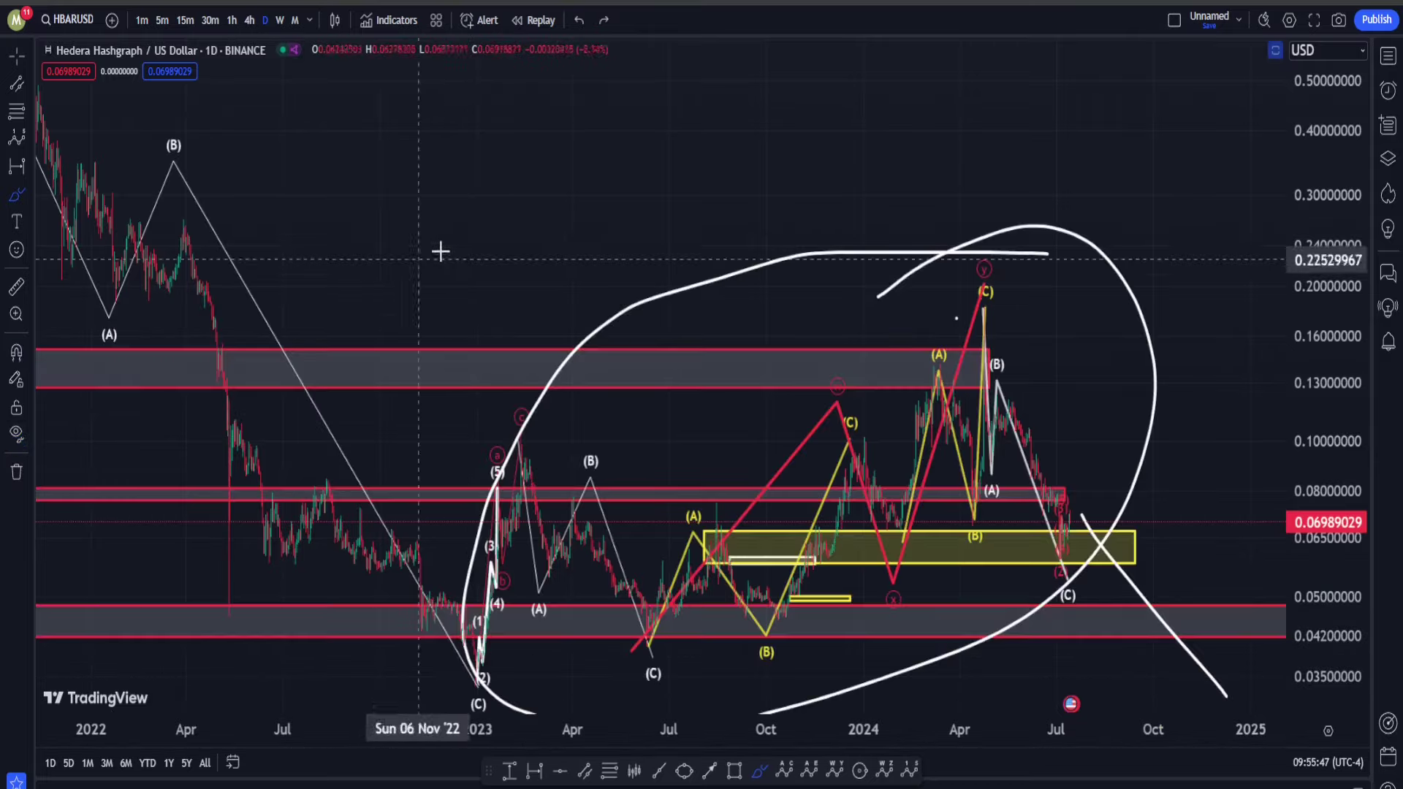
key("ctrl+z")
key("ctrl+z")
key("ctrl+z")
key("ctrl+z")
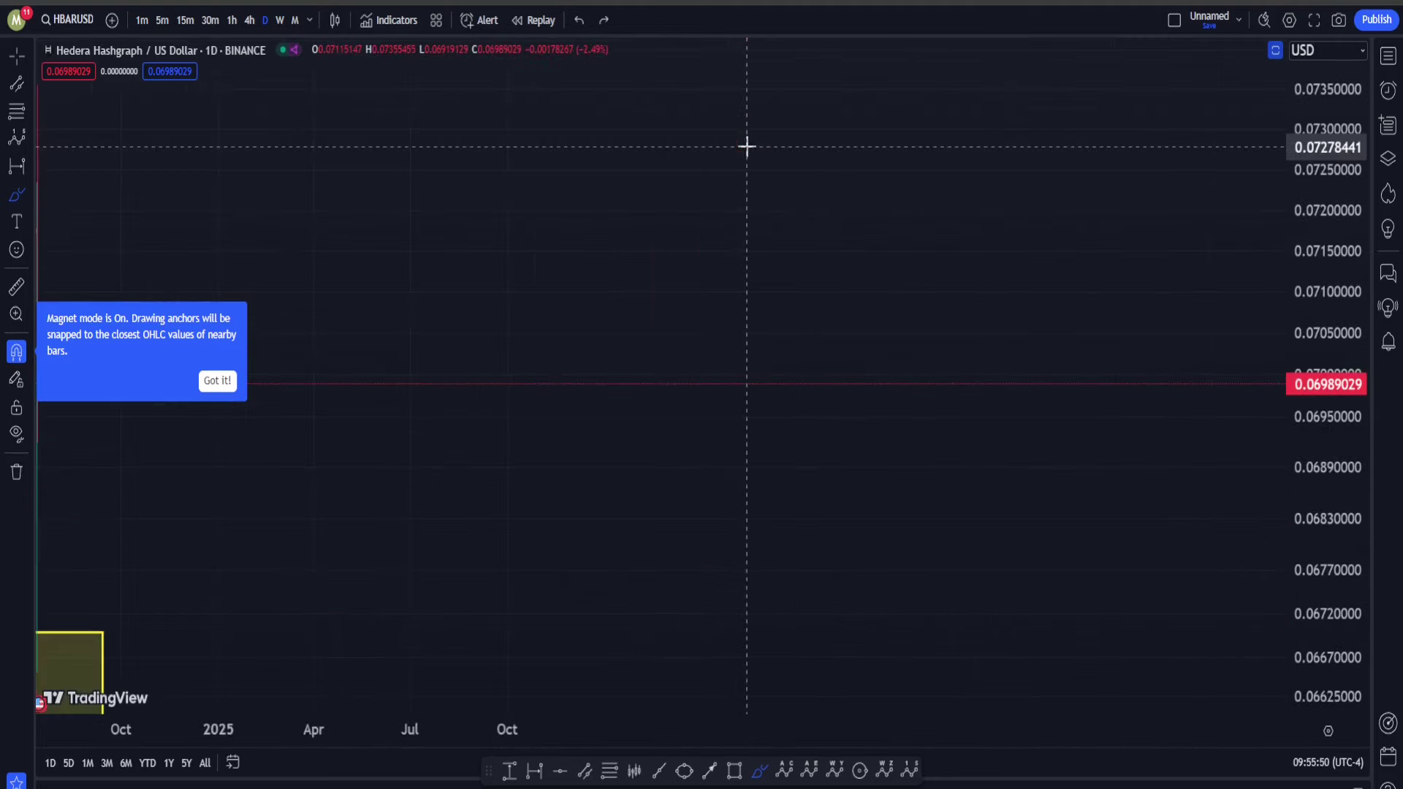
key("Escape")
left_click_drag(244, 319, 1003, 347)
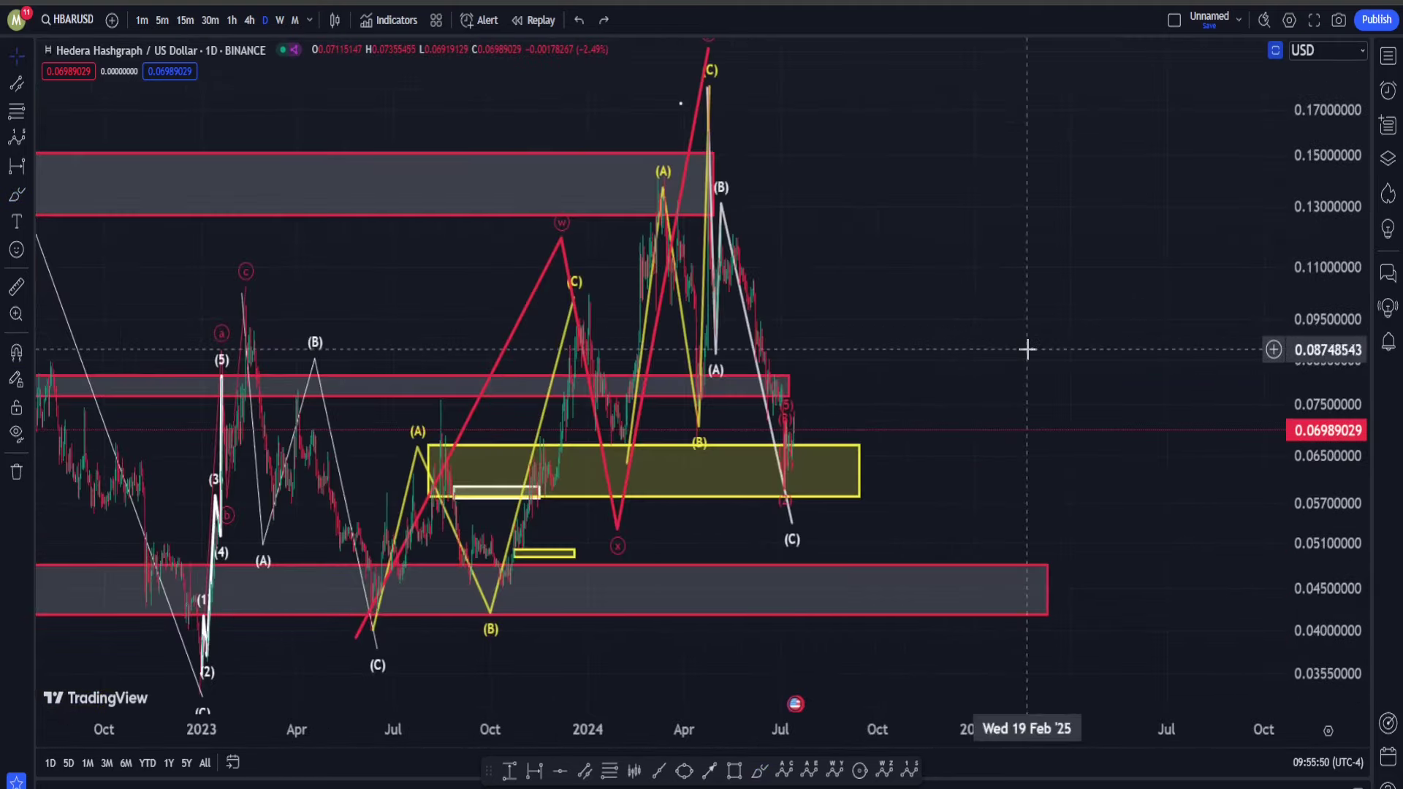
- Switch to the Coinbase Hedera/USD chart and frame the red wave projection toward 0.30
left_click(72, 21)
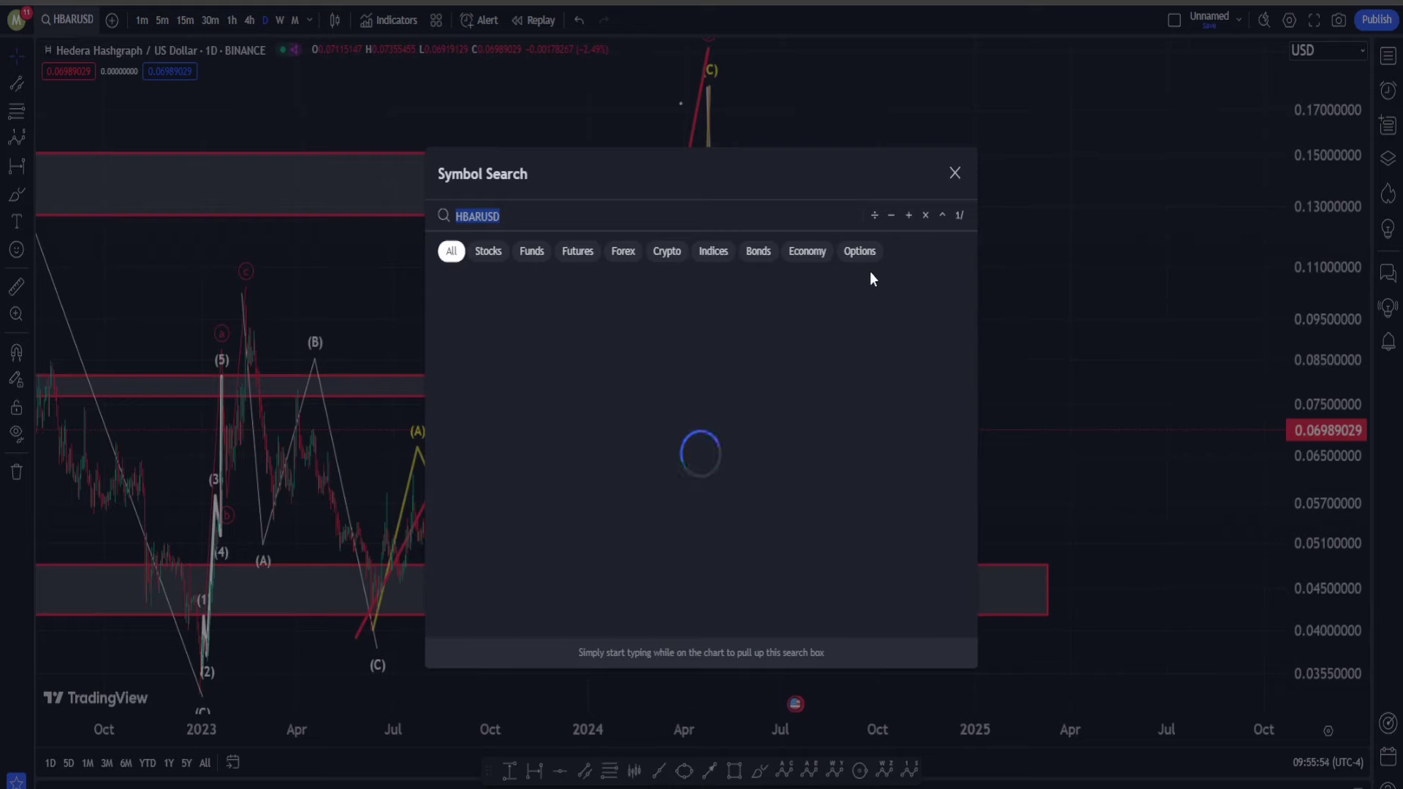
left_click(906, 310)
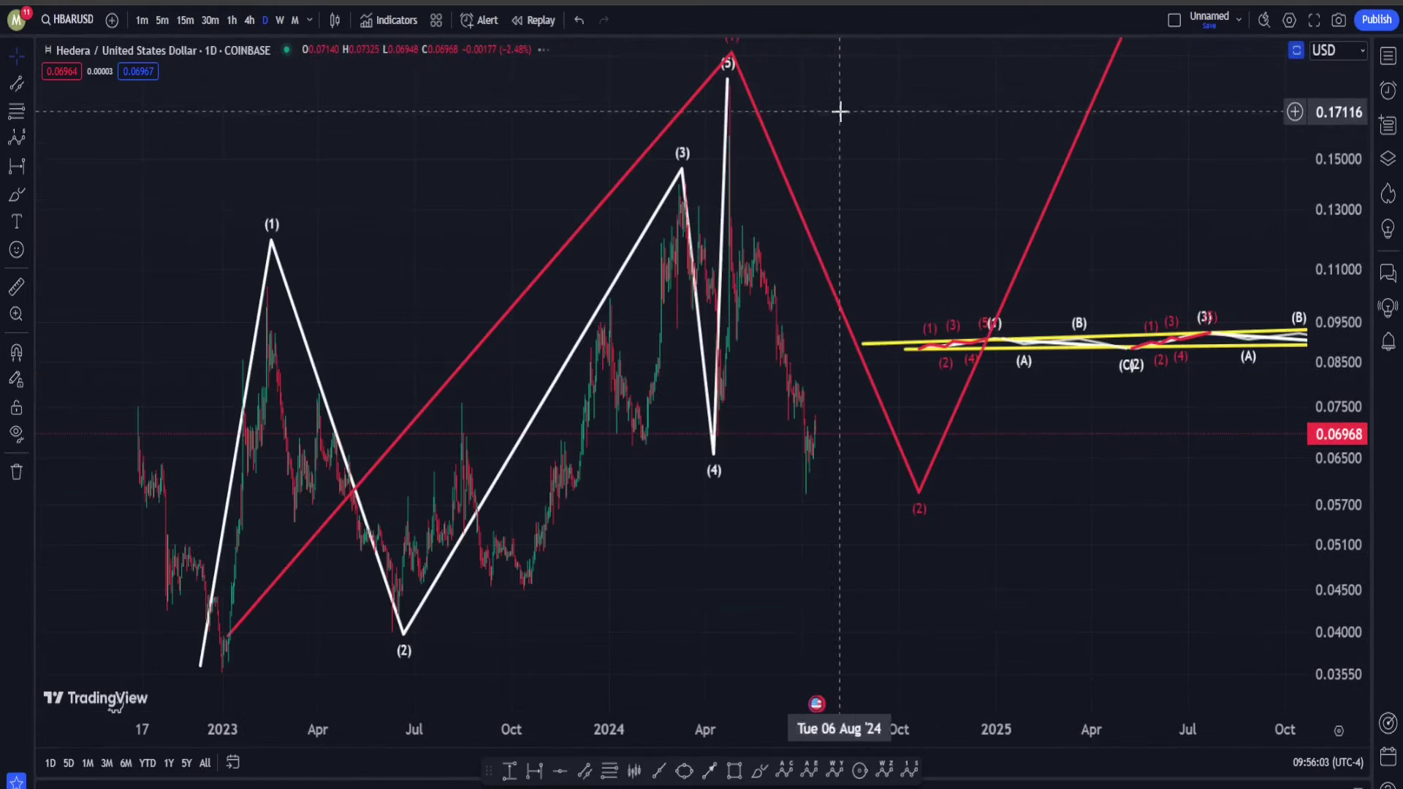
left_click_drag(827, 120, 1064, 166)
scroll(1065, 170, "down", 3)
left_click_drag(1315, 261, 1314, 453)
left_click_drag(1096, 558, 671, 612)
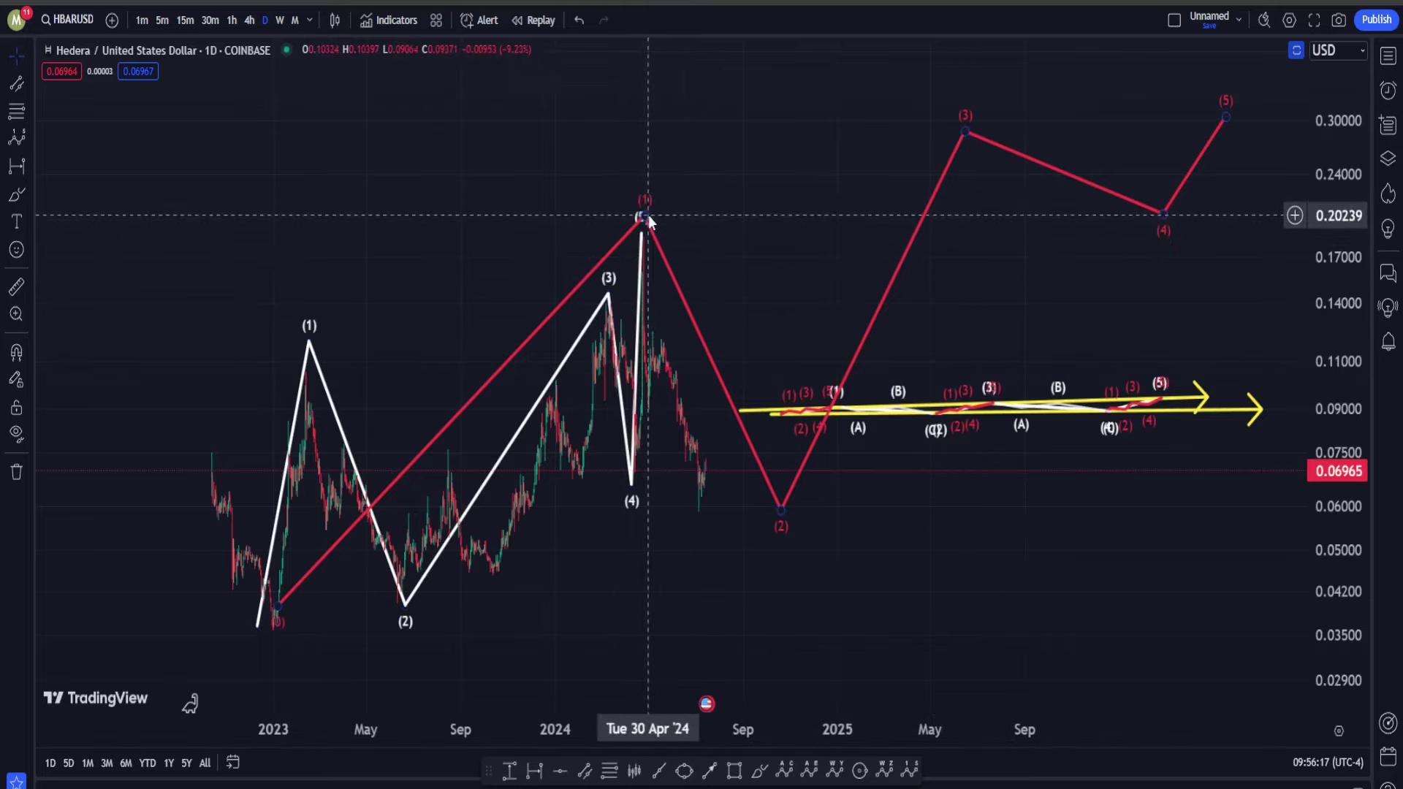
- Drag the red wave's (2) point nearer the latest candles, auto-fit the price scale, and open the watchlist
left_click_drag(783, 511, 731, 515)
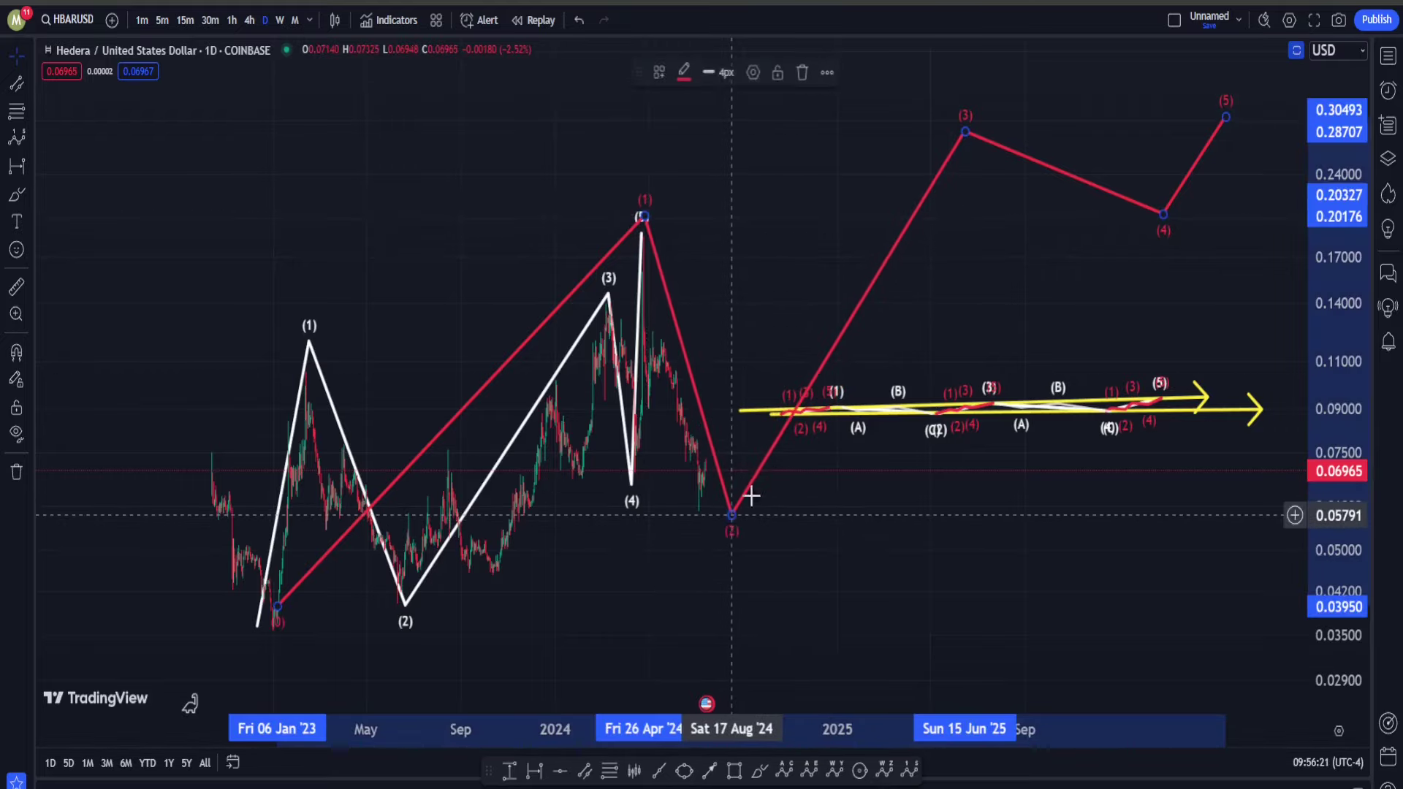
left_click_drag(983, 249, 776, 320)
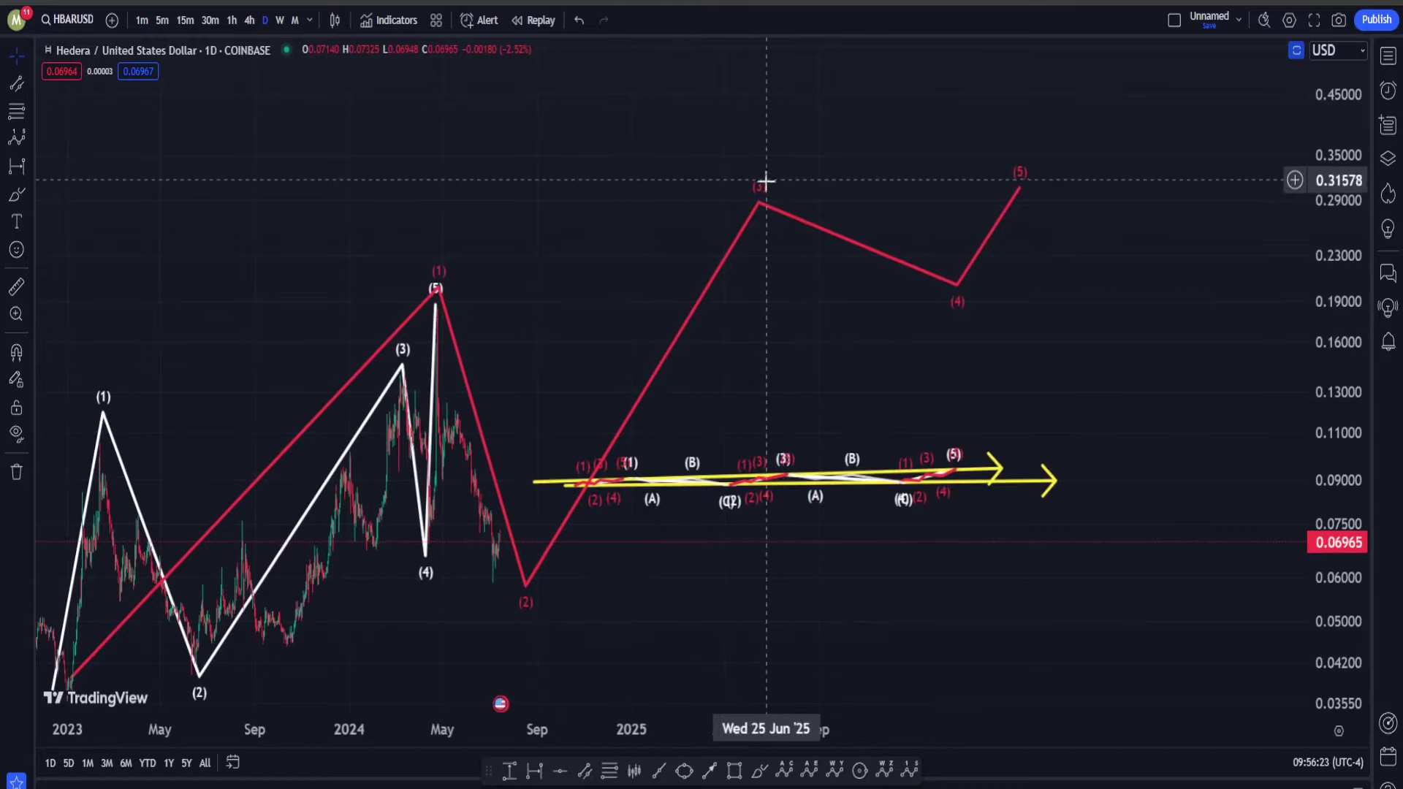
left_click_drag(554, 285, 868, 190)
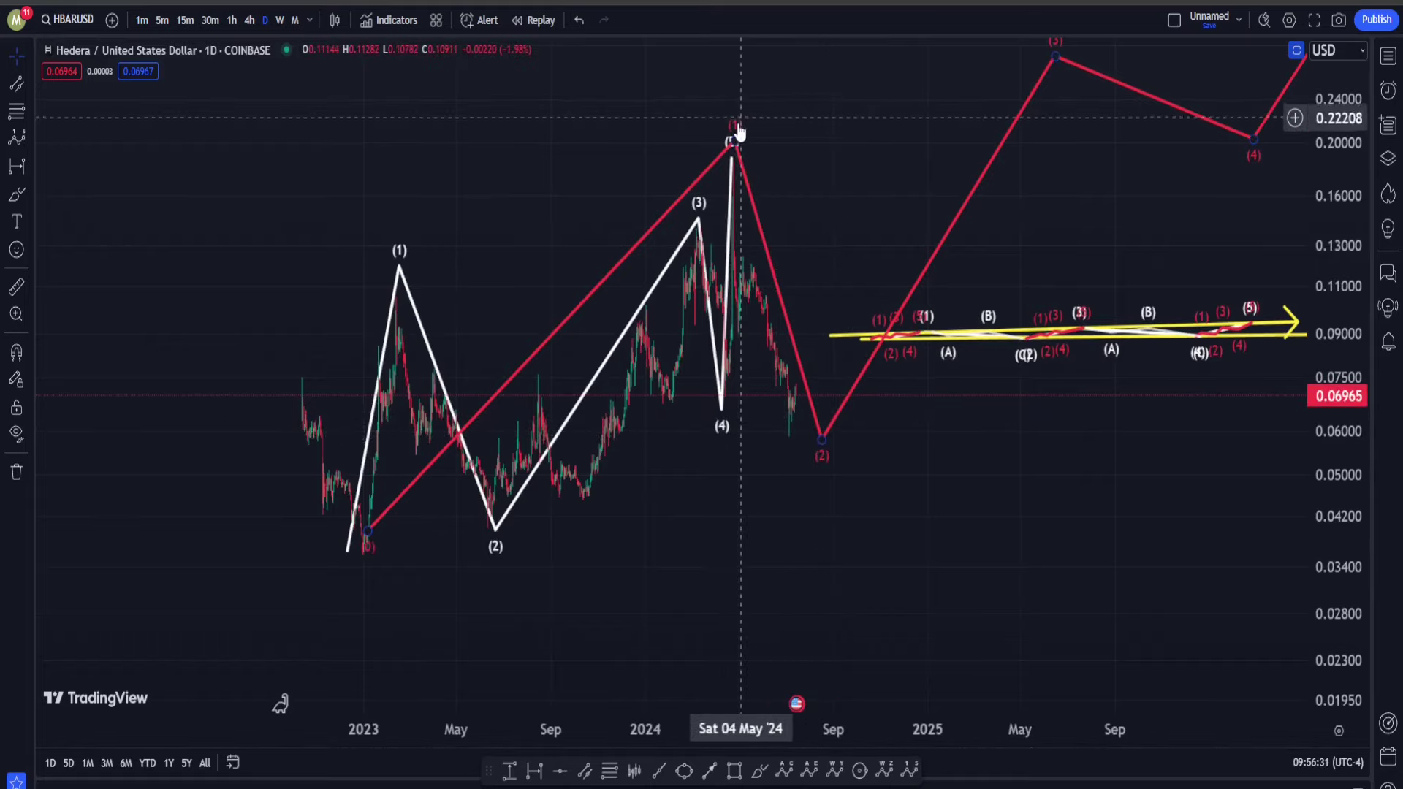
double_click(1344, 155)
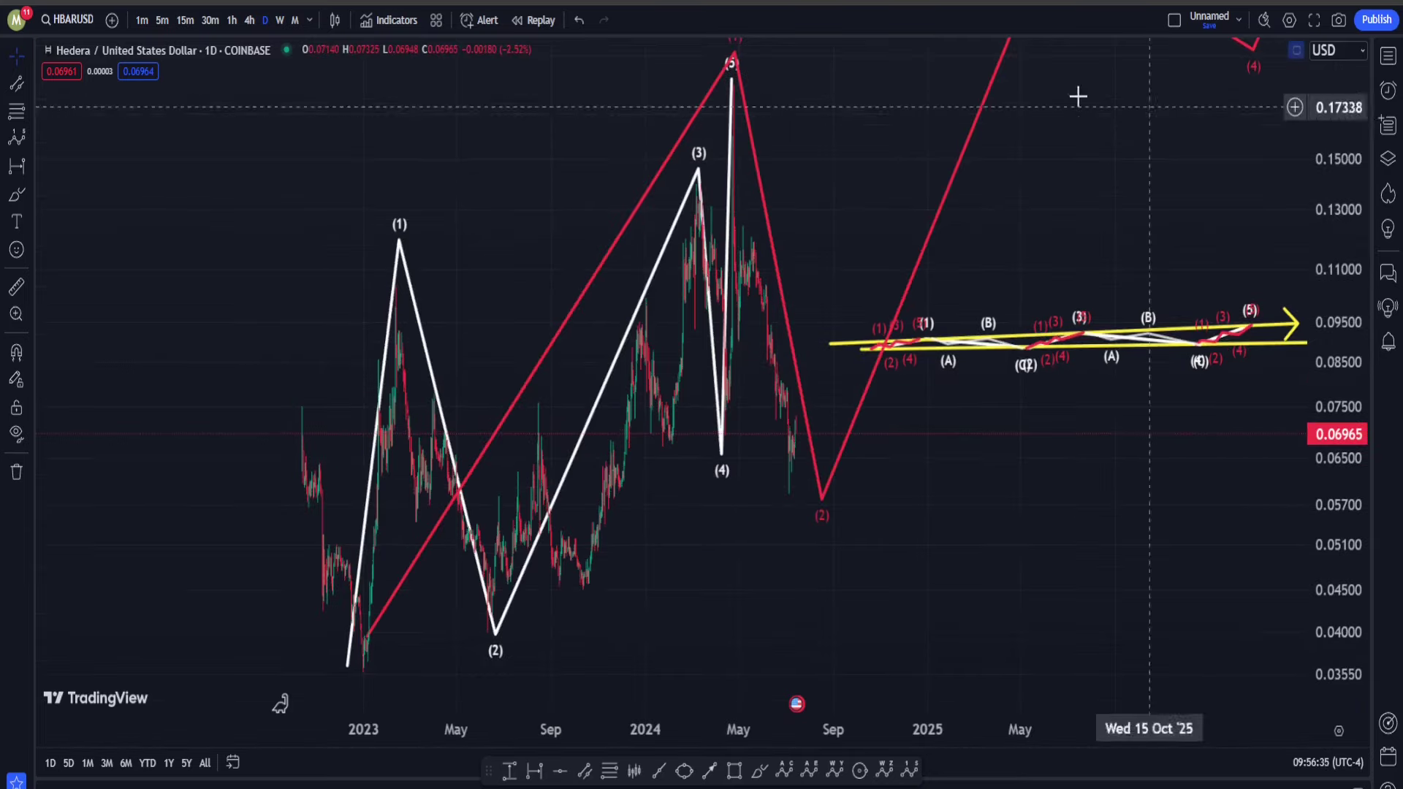
left_click(1388, 56)
scroll(1280, 266, "down", 5)
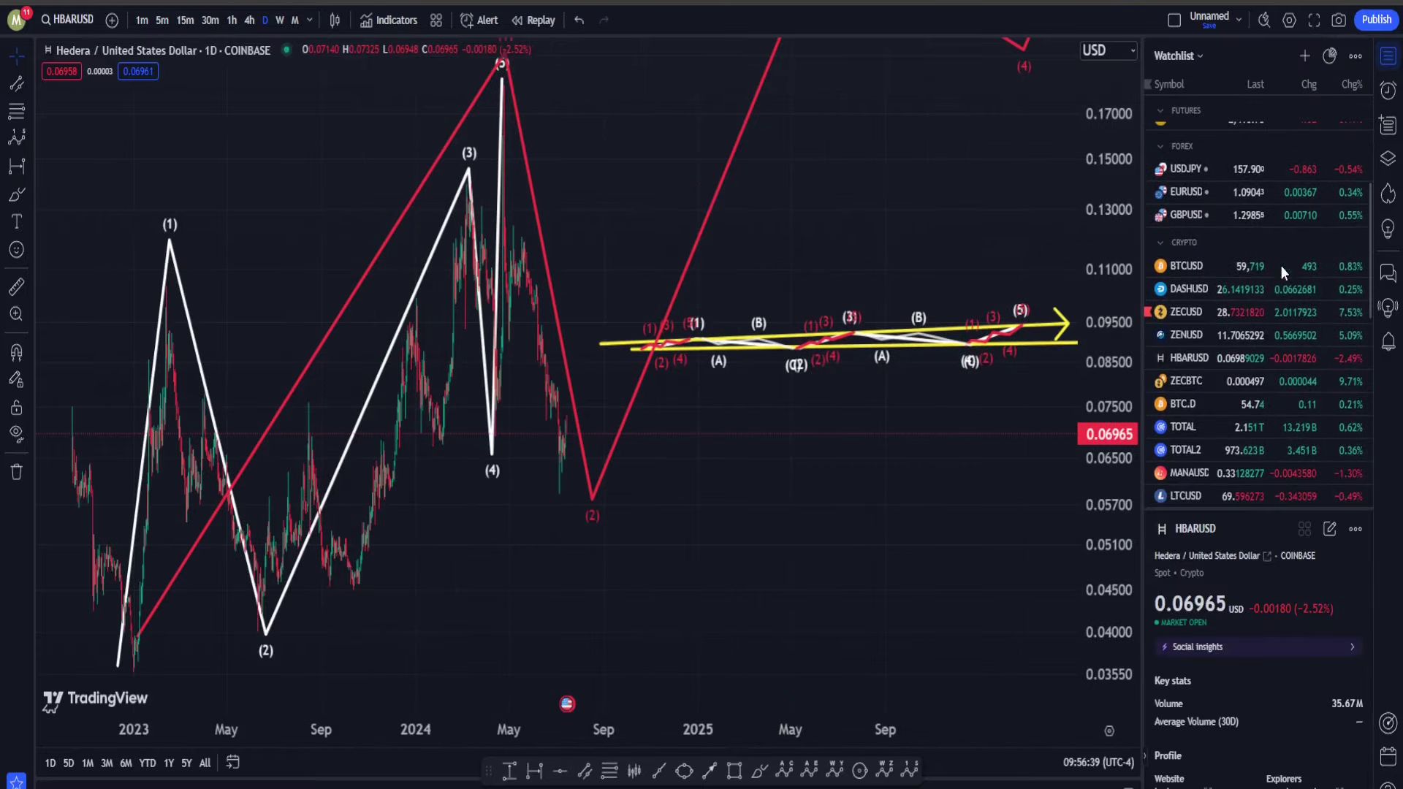
- Load Binance HBARUSD from the watchlist, close the panel, and frame the recent candles and yellow zone
left_click(1239, 378)
left_click(1238, 363)
left_click(1388, 60)
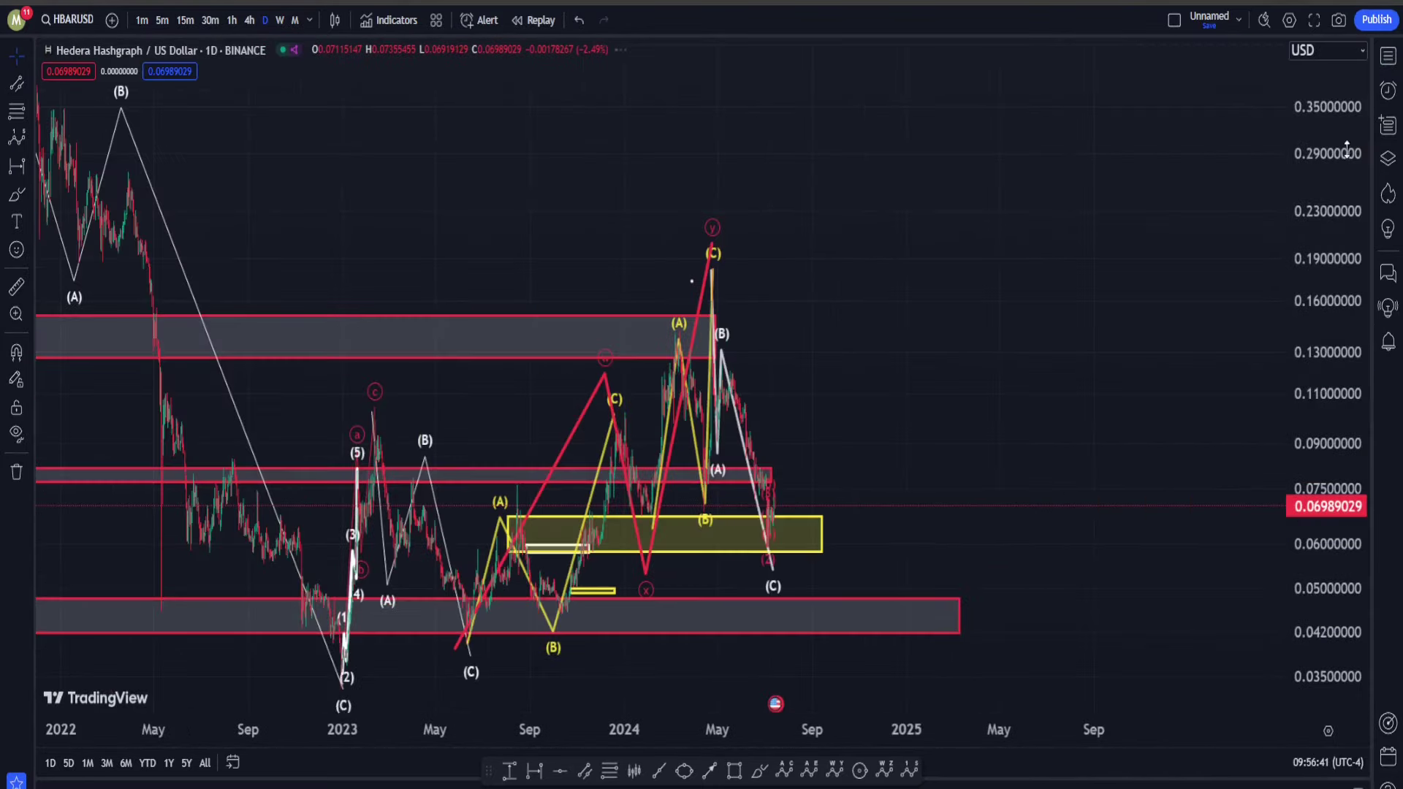
scroll(617, 270, "up", 15)
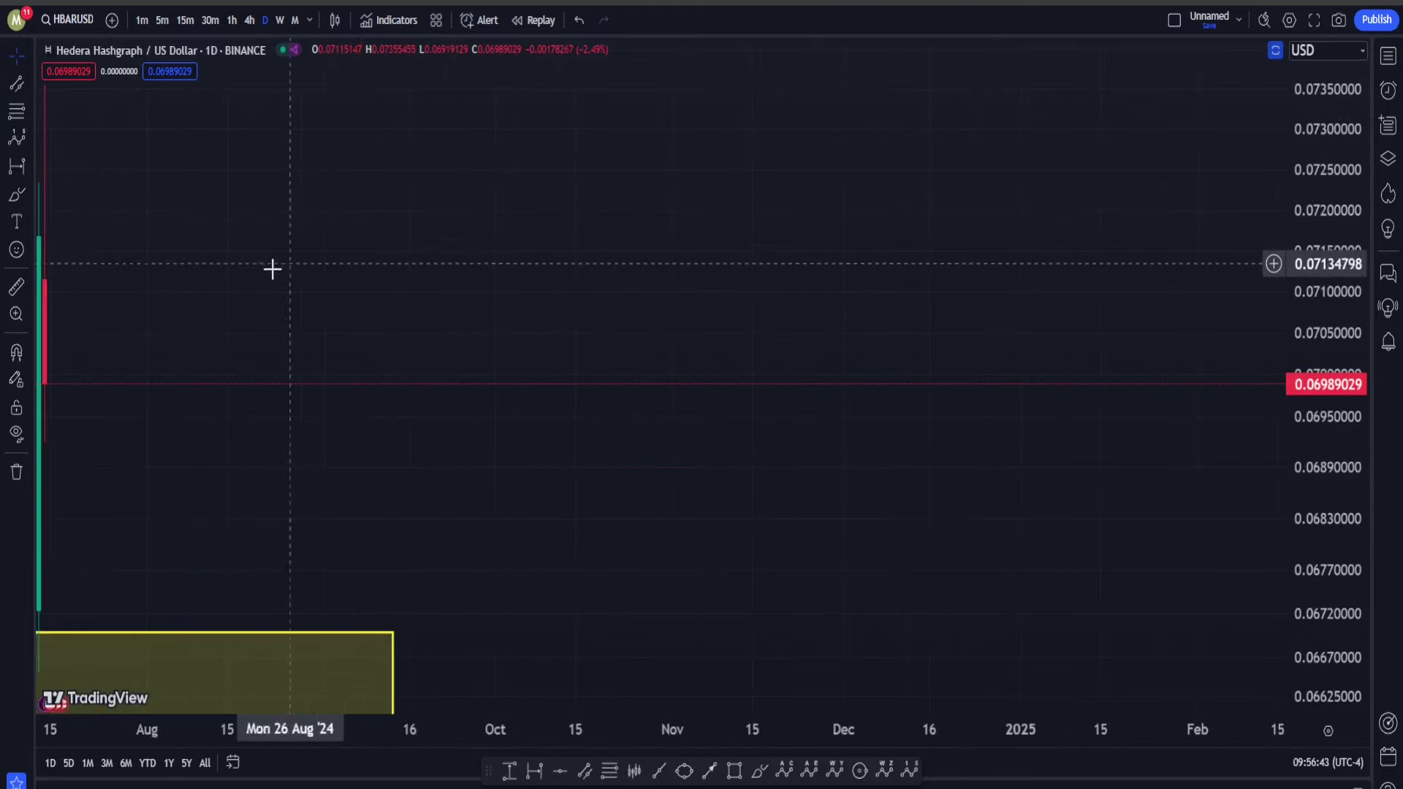
left_click_drag(281, 271, 1100, 272)
left_click_drag(832, 269, 1006, 311)
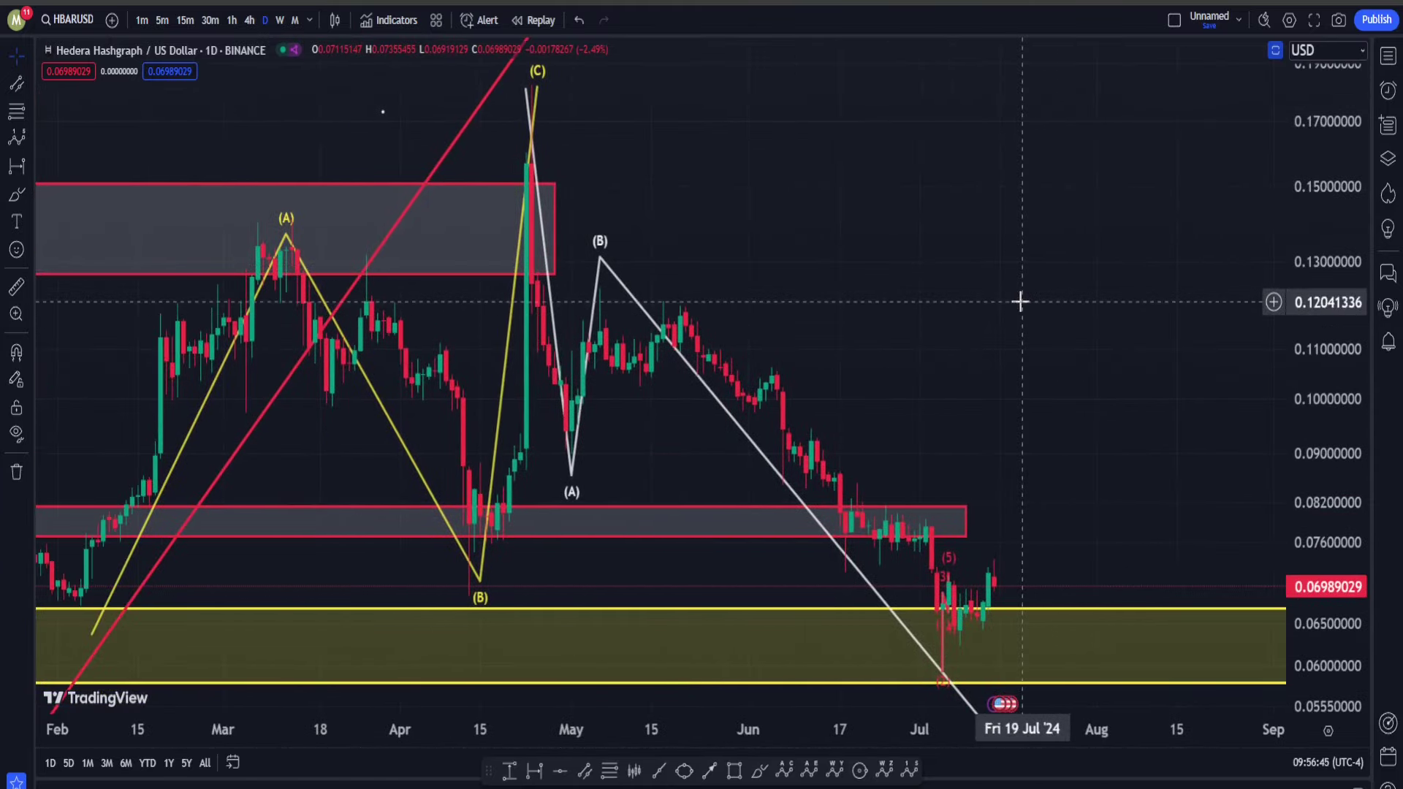
left_click_drag(1352, 333, 1348, 468)
scroll(1143, 451, "down", 4)
- Undo a trial freehand loop, then stretch the yellow support zone's right edge to early October 2024
left_click_drag(1178, 339, 905, 306)
left_click(759, 771)
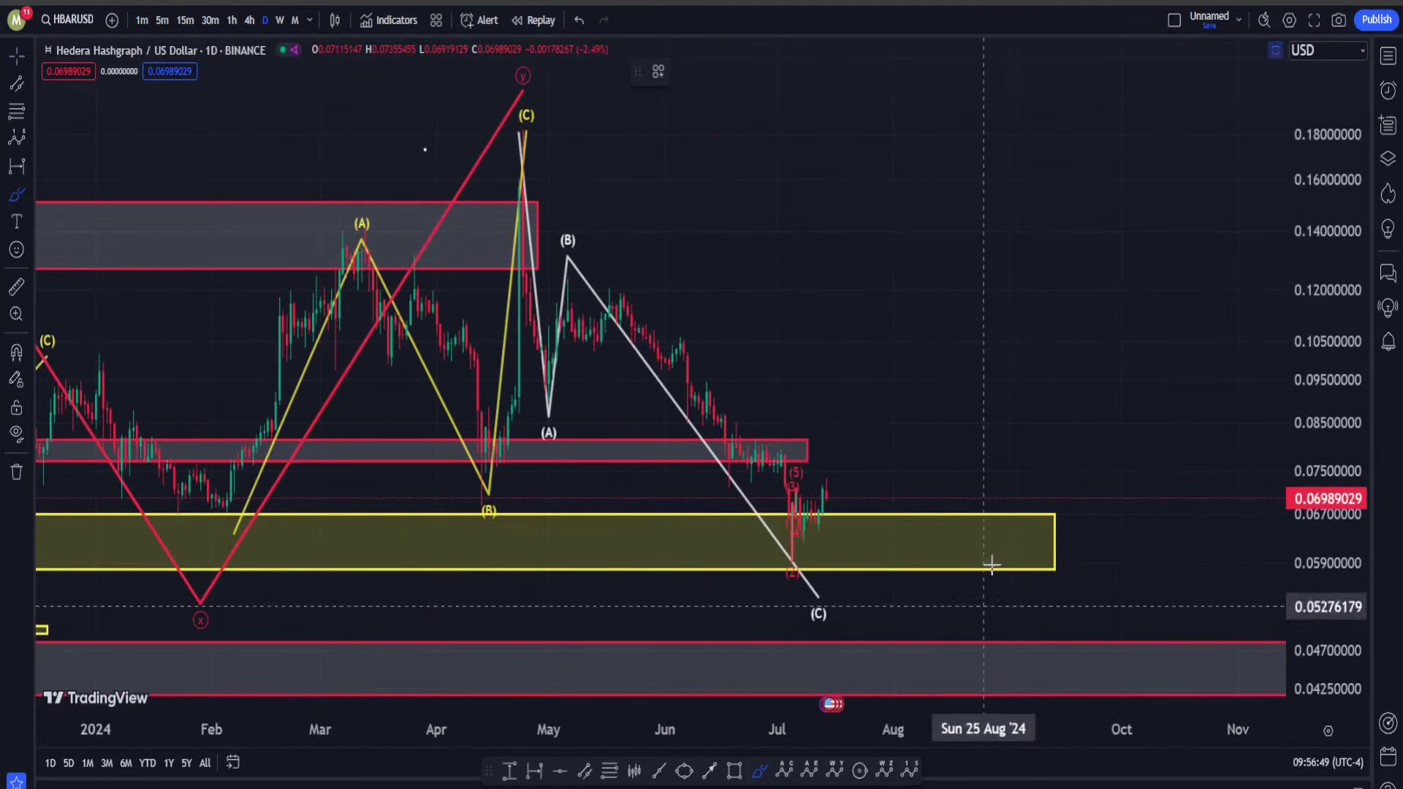
mouse_move(946, 492)
left_mouse_down()
mouse_move(886, 626)
mouse_move(884, 487)
left_mouse_up()
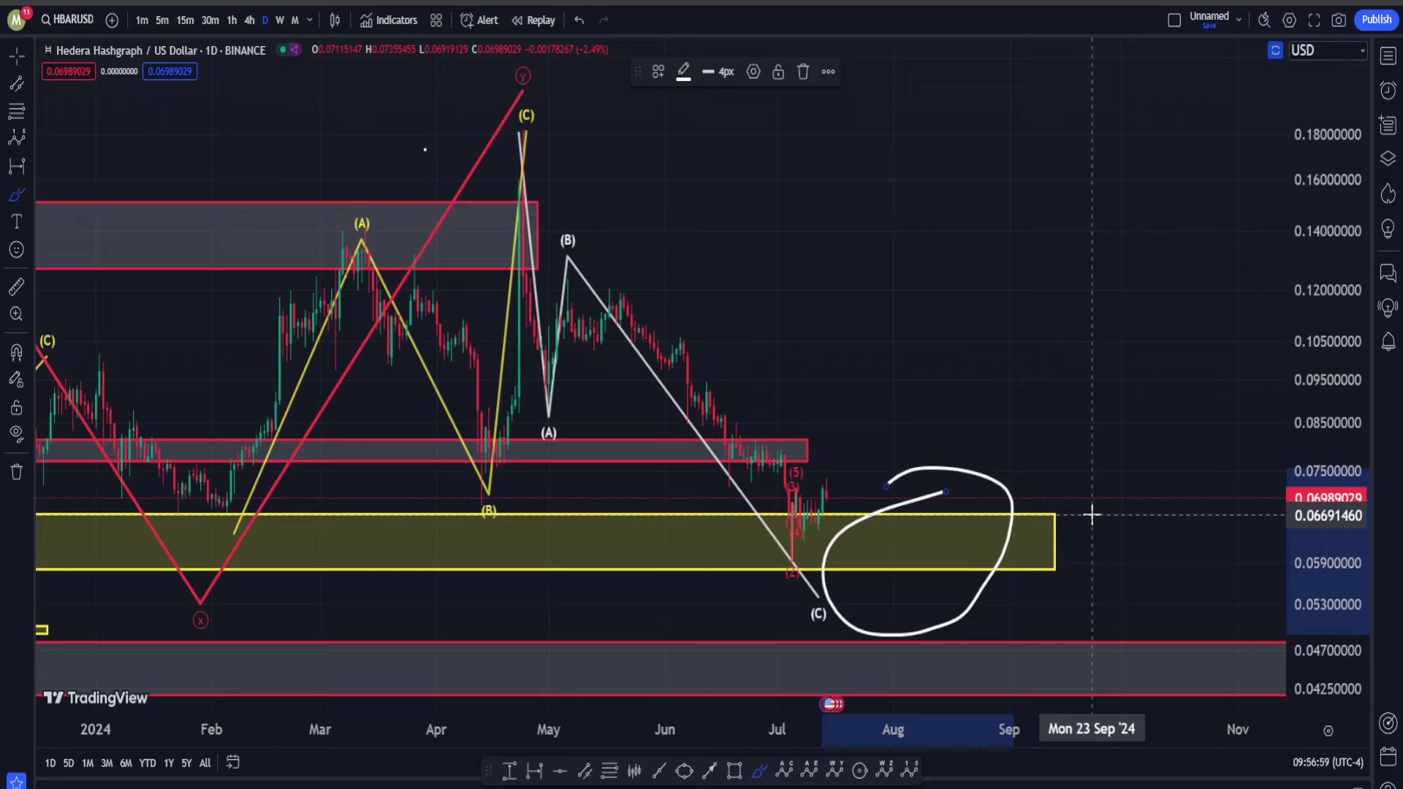
key("ctrl+z")
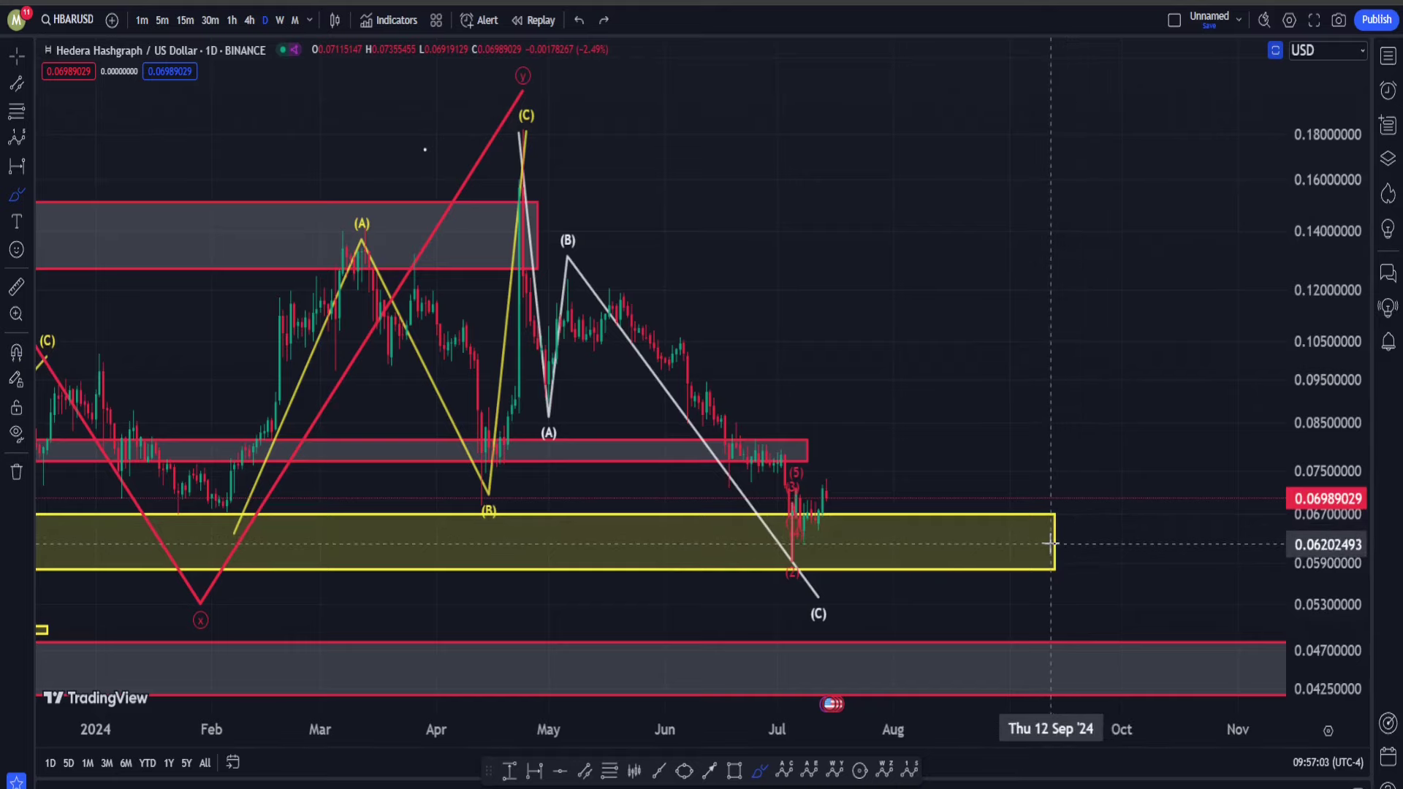
left_click_drag(1054, 547, 1152, 555)
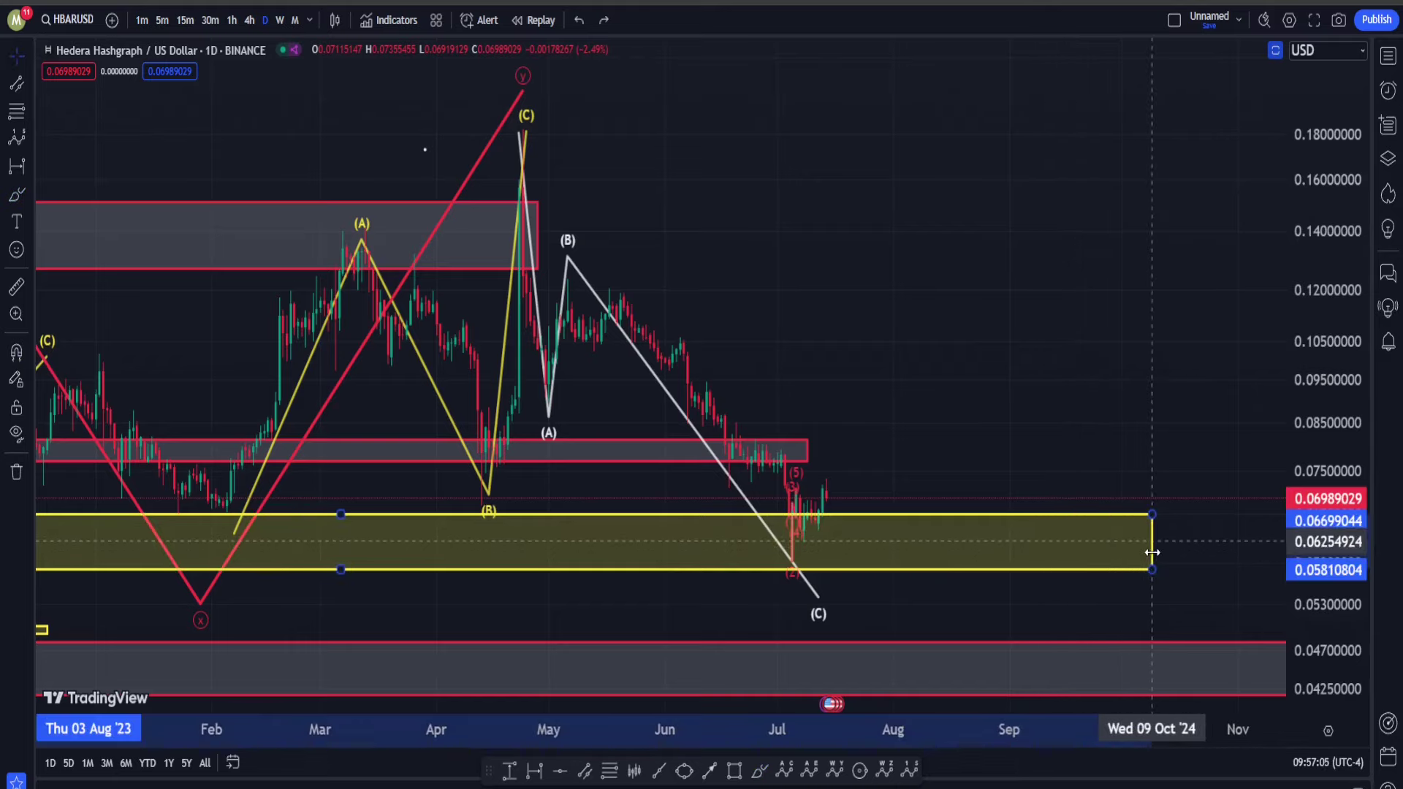
left_click_drag(1013, 387, 1007, 339)
scroll(1006, 338, "down", 2)
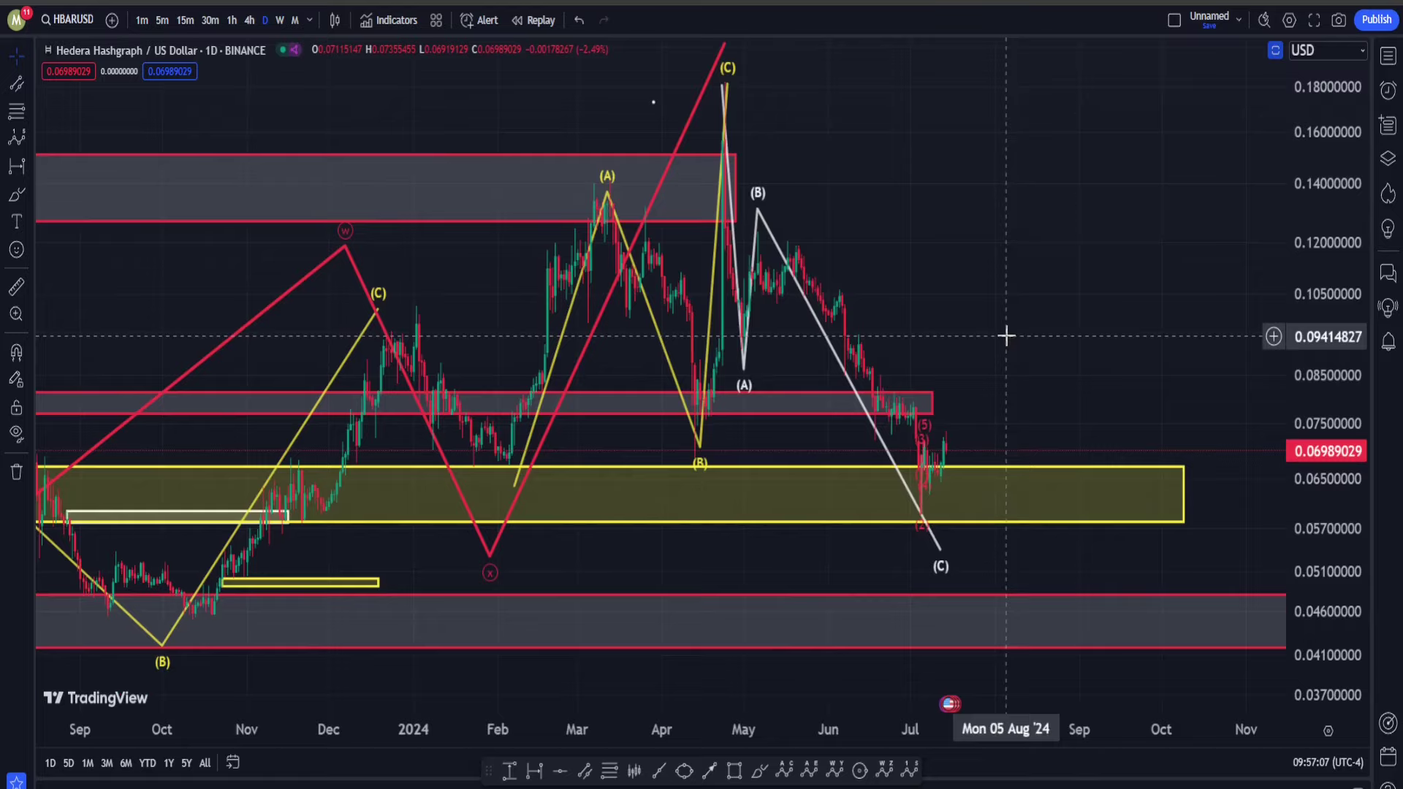
left_click_drag(1014, 278, 998, 238)
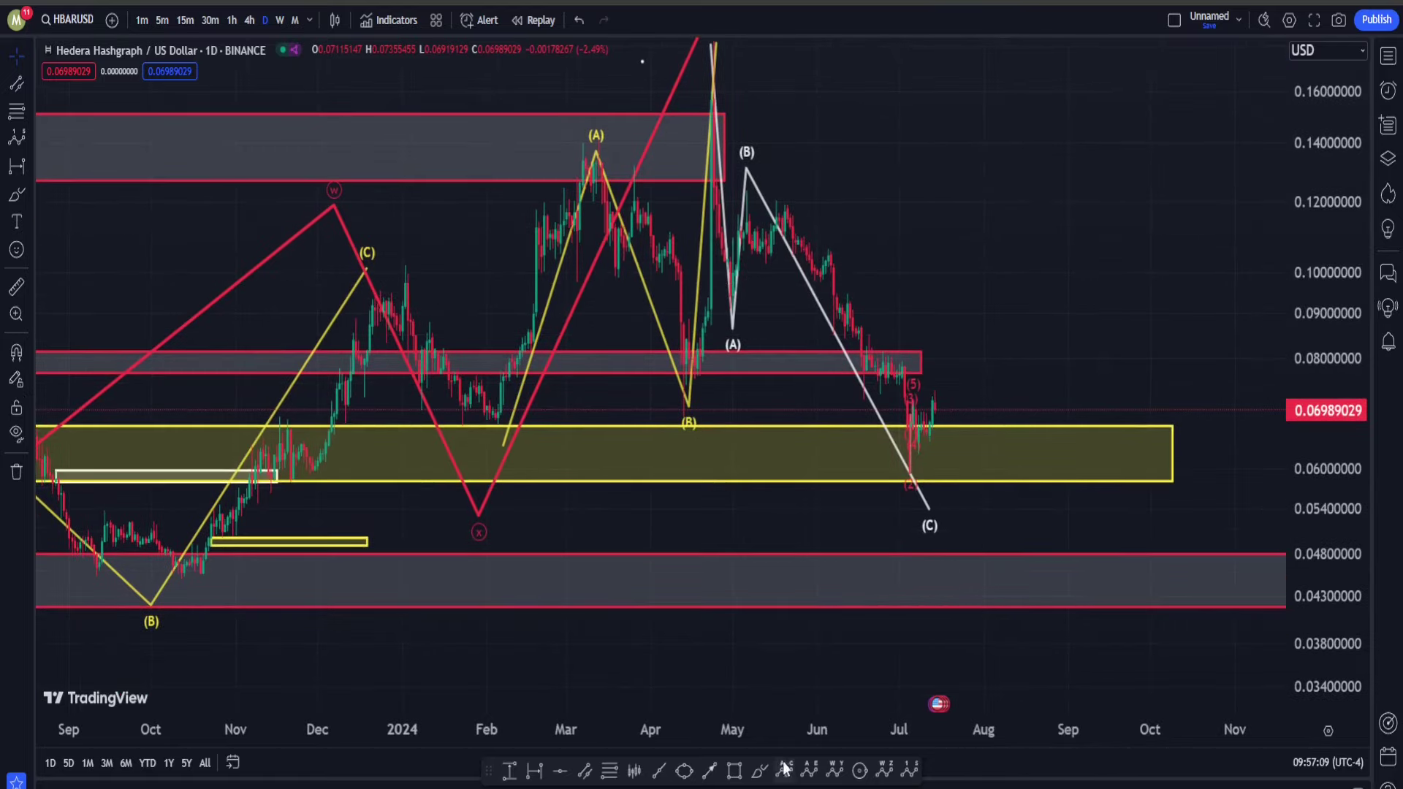
mouse_move(937, 396)
left_mouse_down()
mouse_move(995, 523)
mouse_move(1050, 451)
mouse_move(1135, 574)
left_mouse_up()
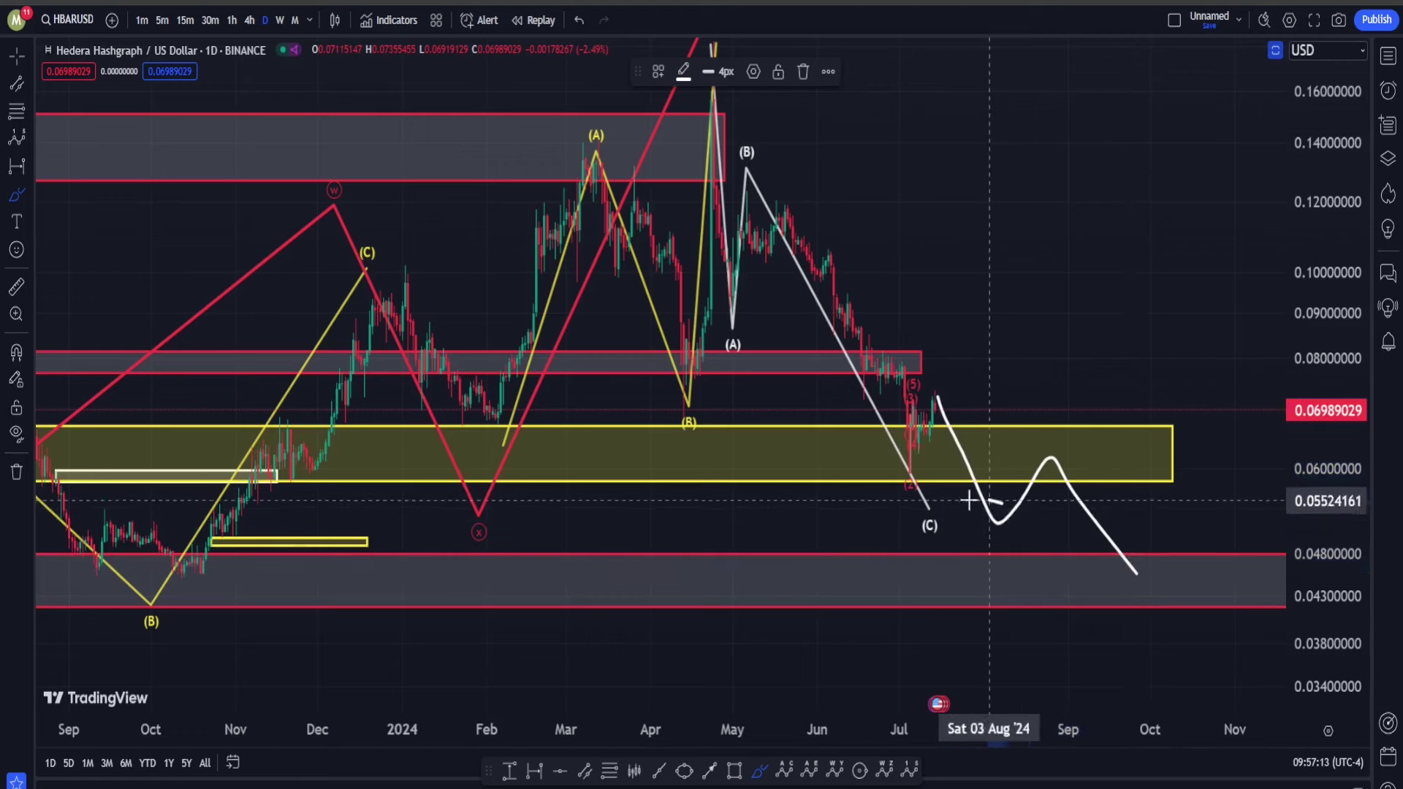
mouse_move(974, 492)
left_mouse_down()
mouse_move(989, 488)
mouse_move(971, 497)
left_mouse_up()
key("ctrl")
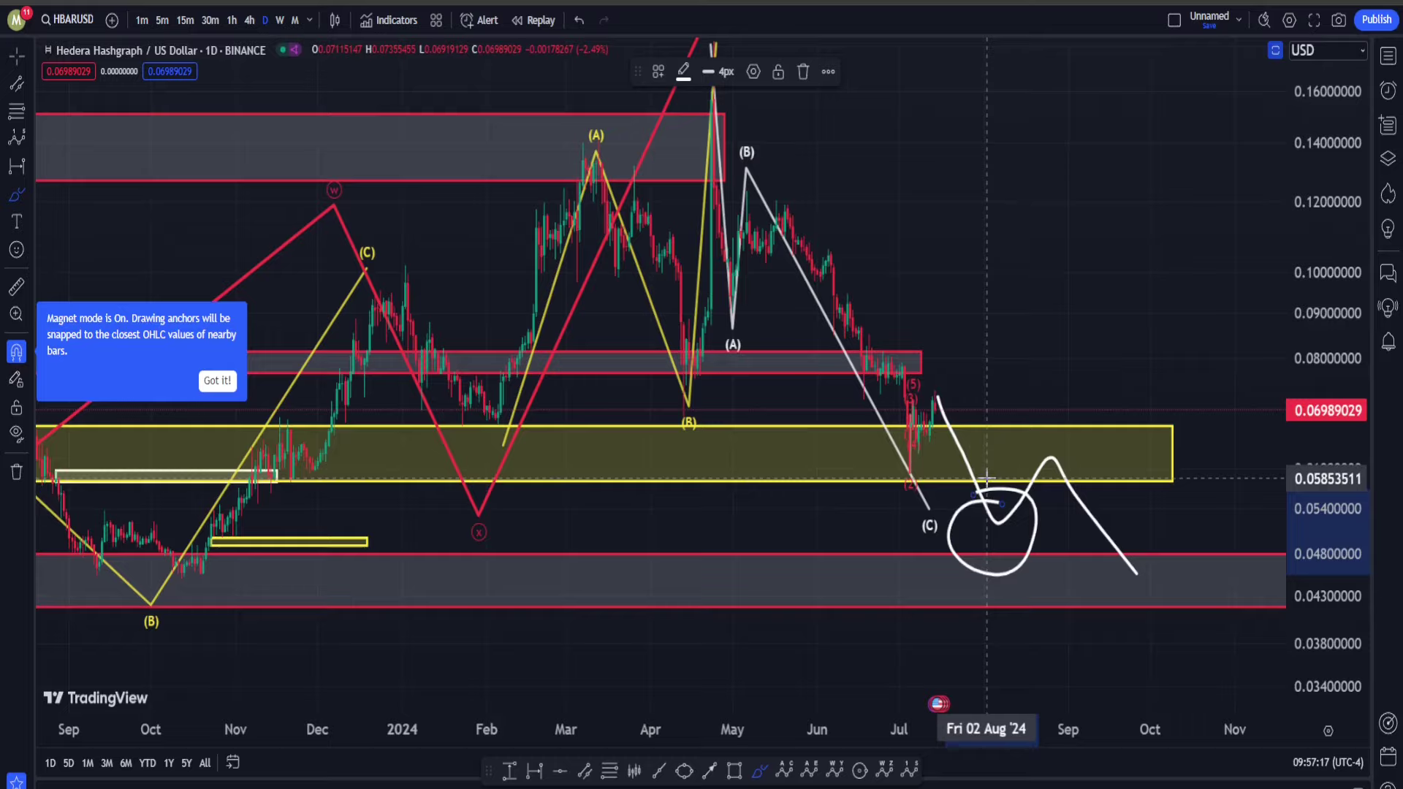
key("ctrl+z")
key("ctrl+z")
key("ctrl+z")
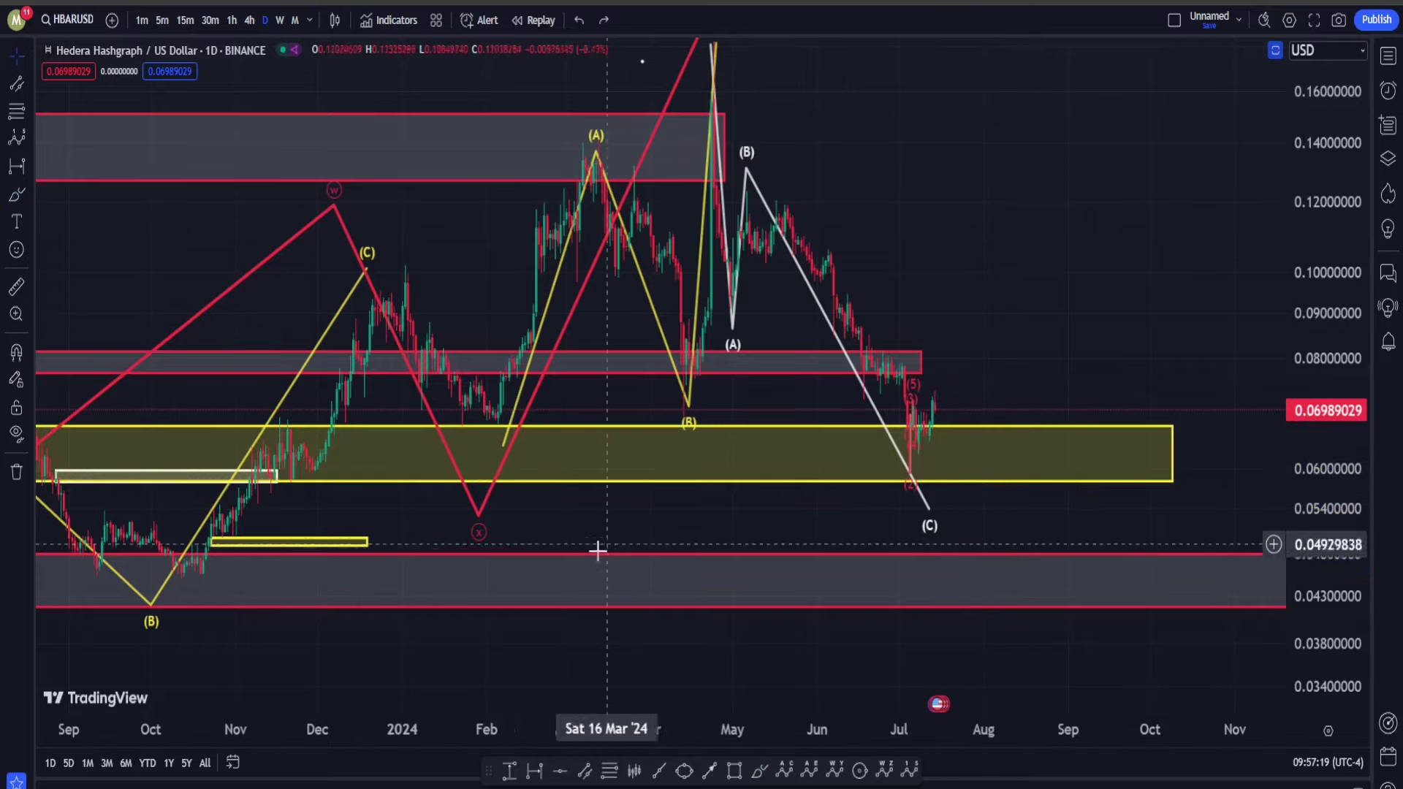
left_click_drag(607, 528, 904, 408)
scroll(892, 419, "down", 3)
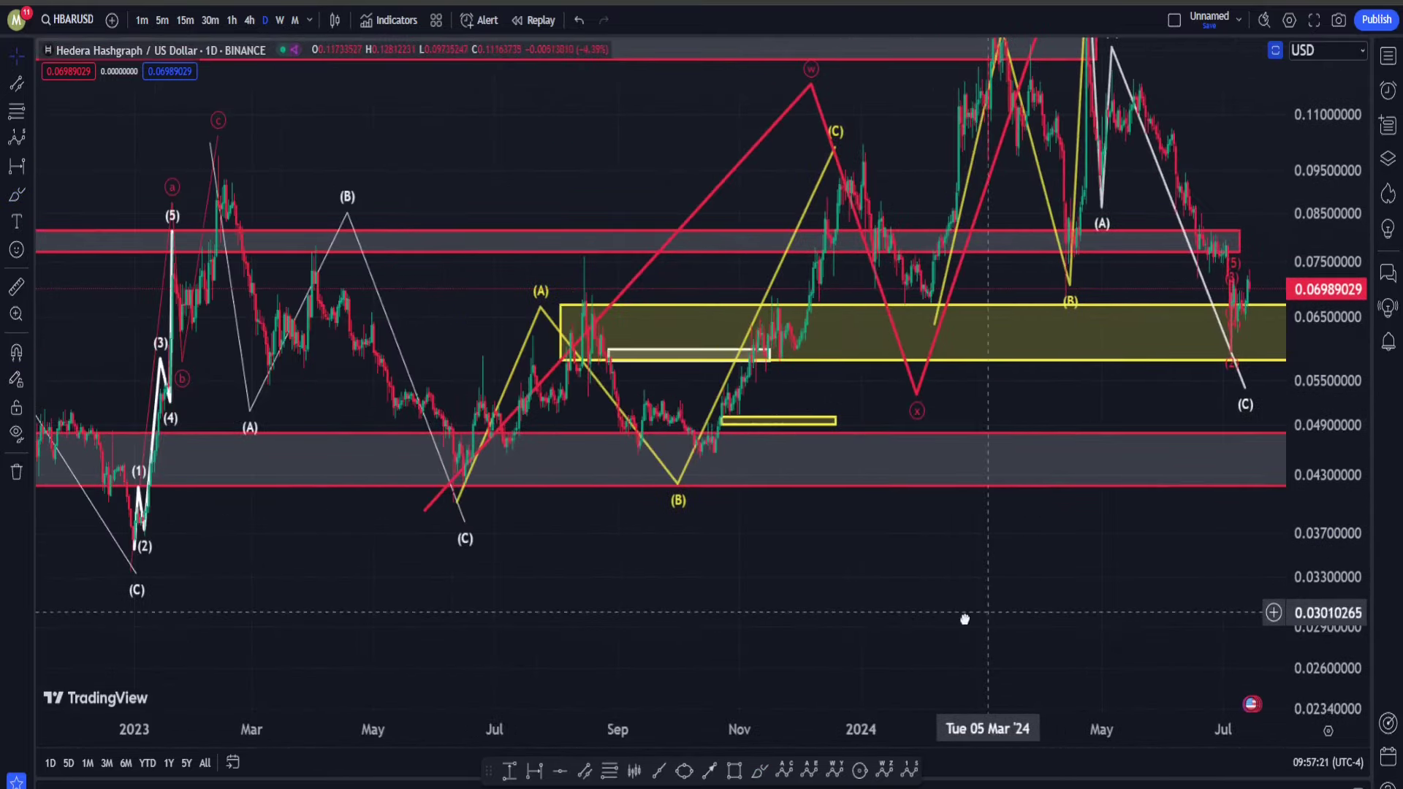
- Pan back through earlier dates from Sep 2022 to frame the latest mid-2024 candles
left_click_drag(947, 614, 880, 633)
left_click_drag(463, 613, 742, 601)
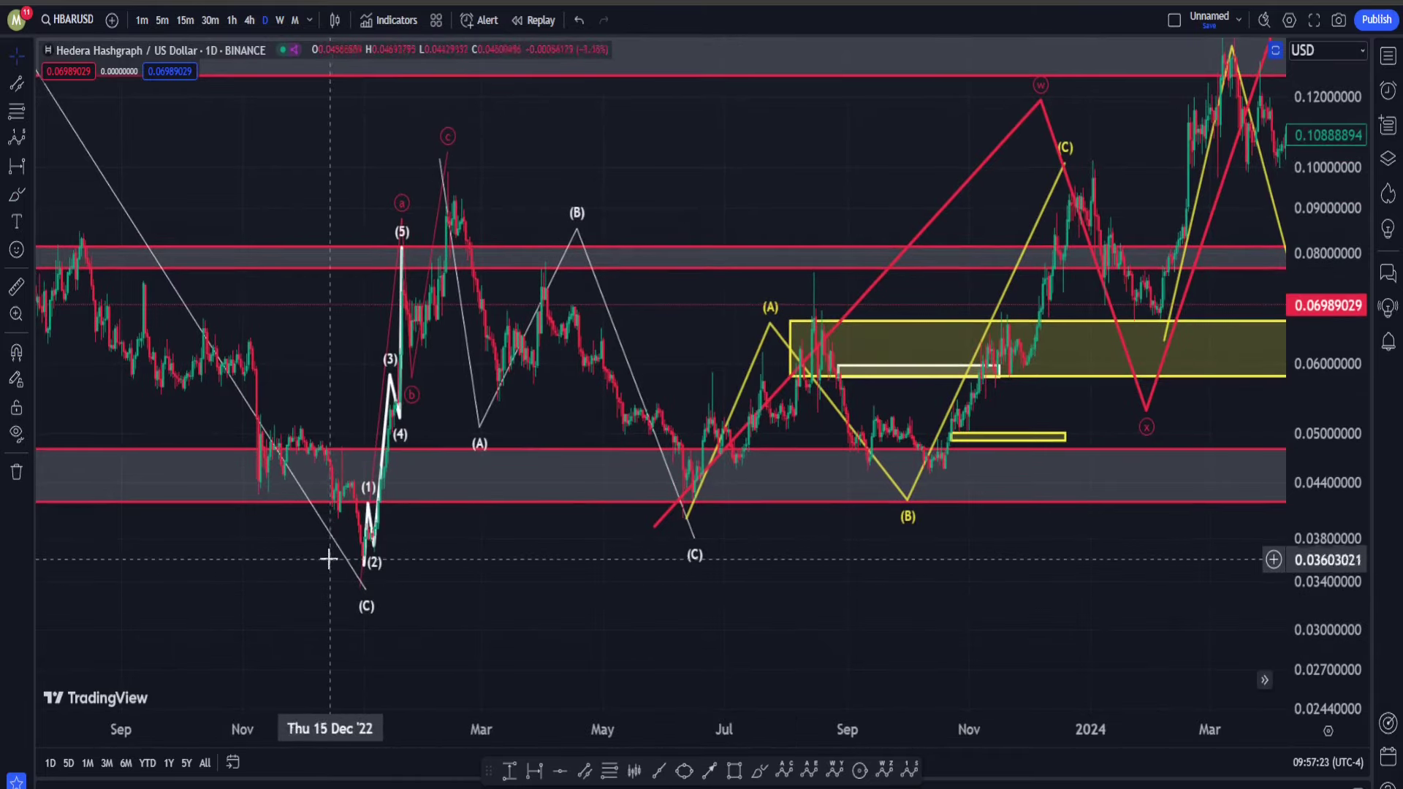
left_click_drag(1171, 583, 277, 717)
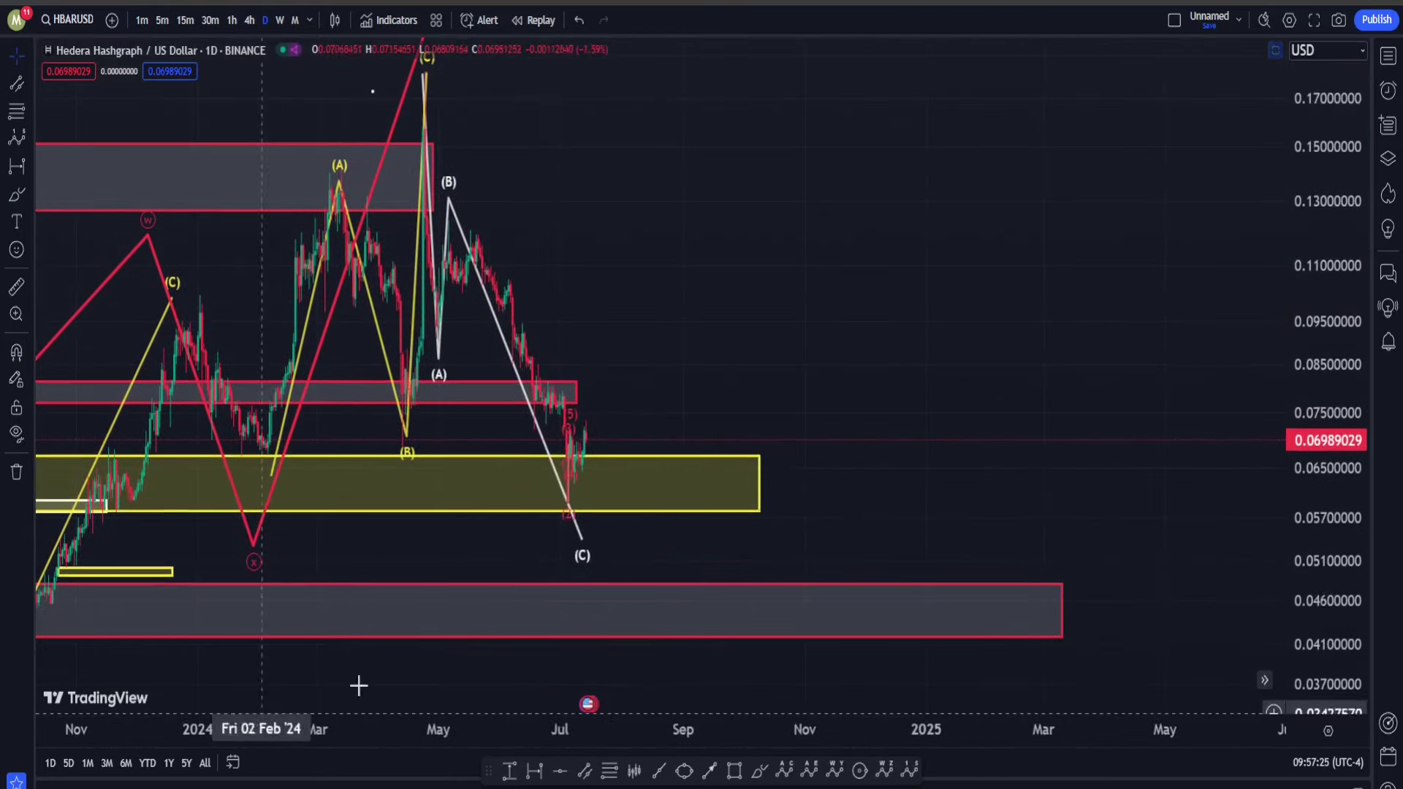
left_click_drag(752, 341, 953, 355)
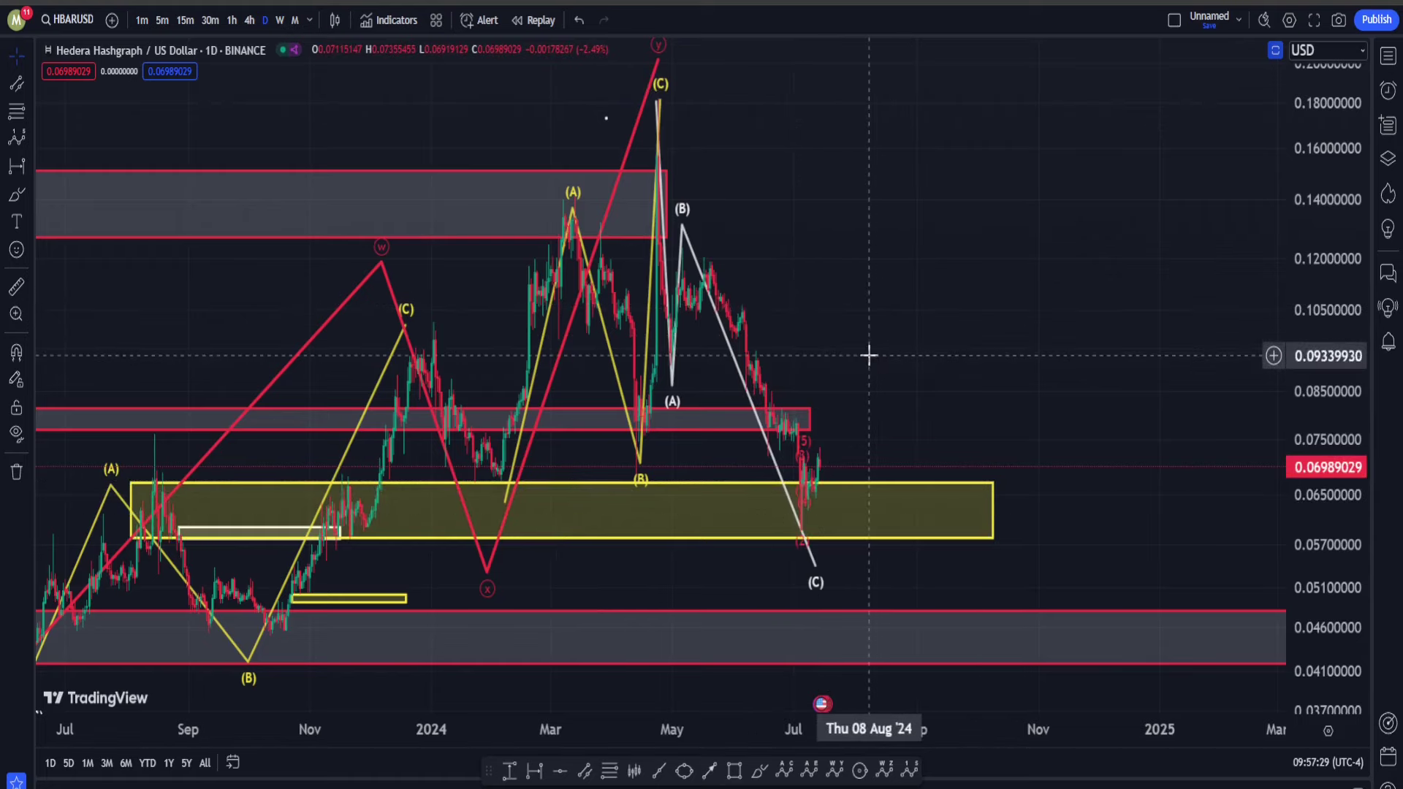
- Sketch a rising freehand path and a circle near the (C) peak, undo them, and auto-fit prices
left_click(764, 770)
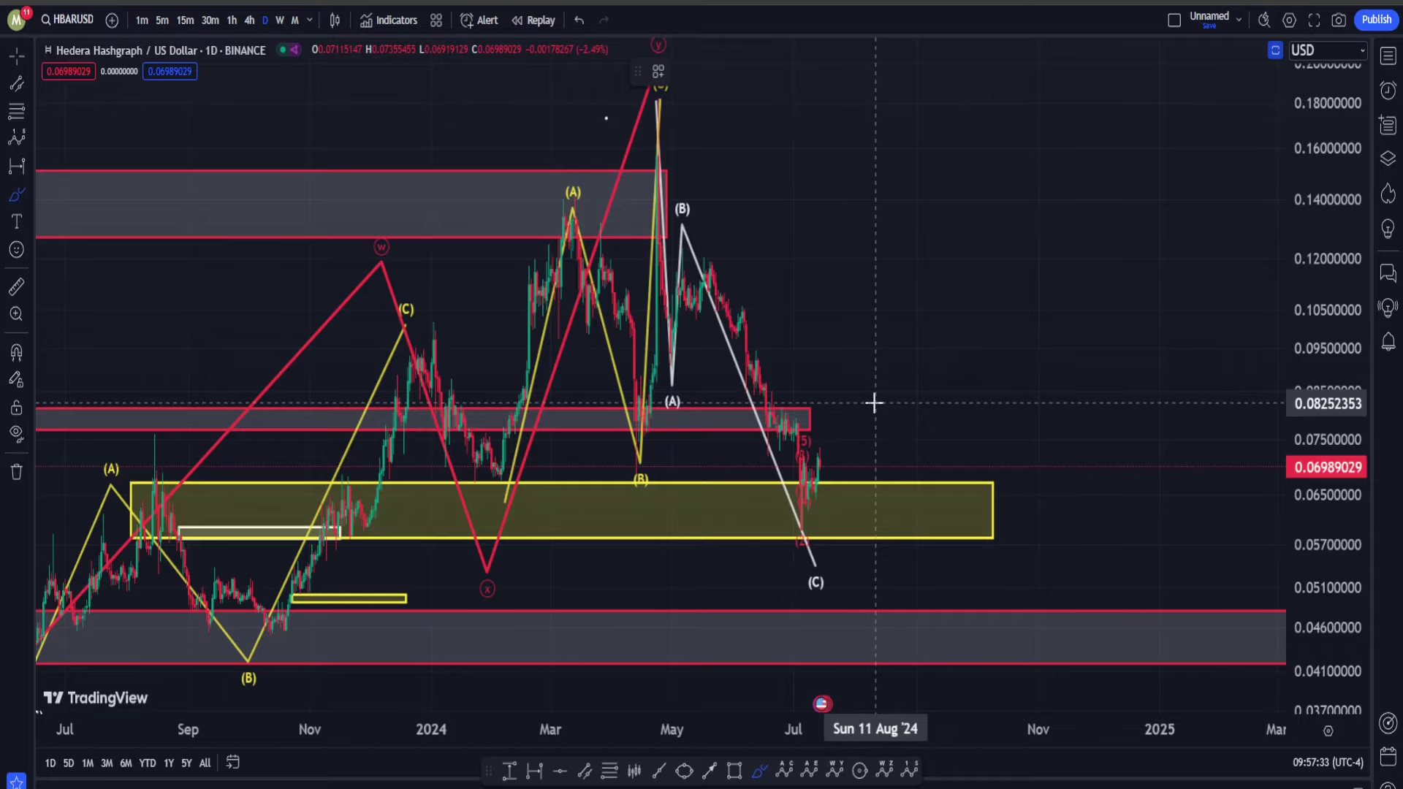
scroll(873, 403, "down", 3)
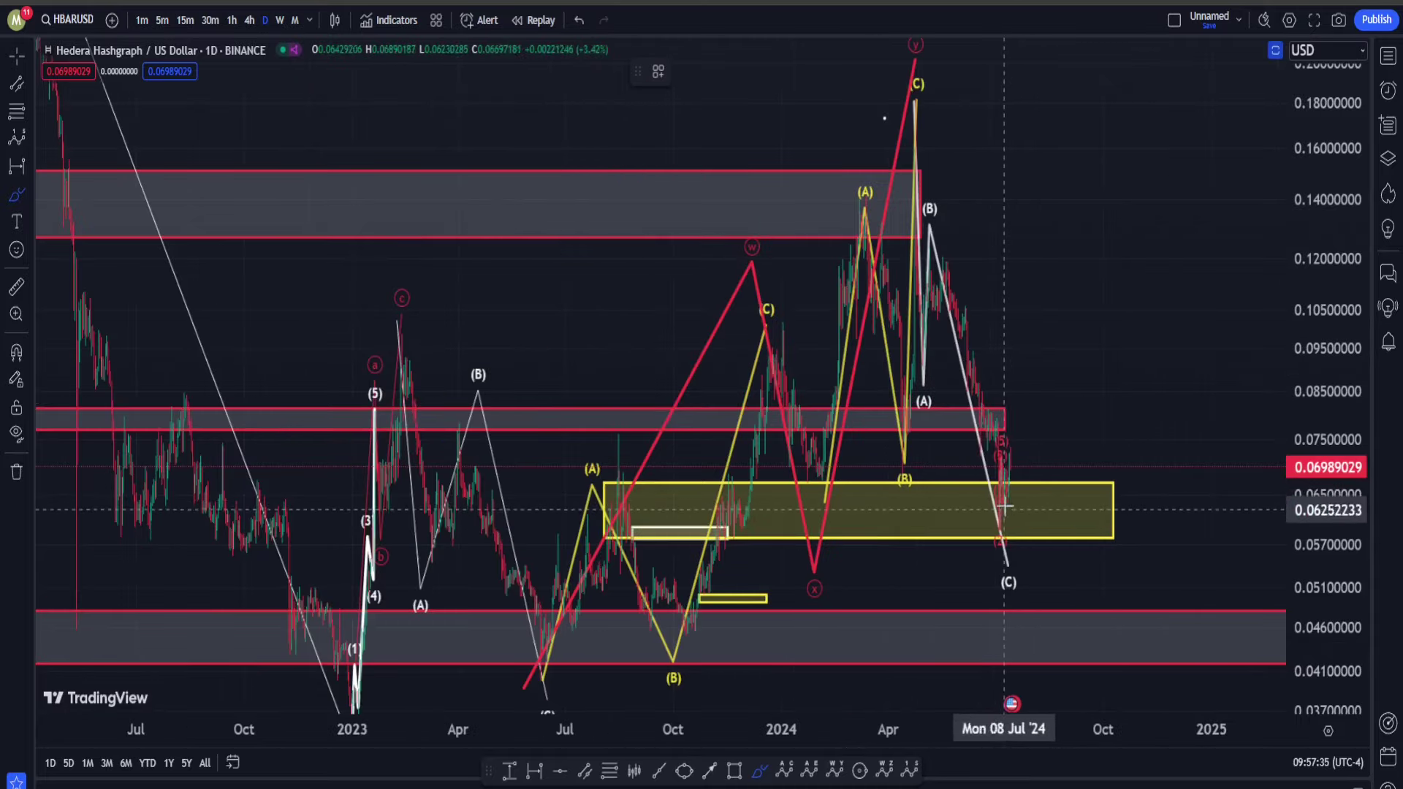
left_click_drag(1005, 506, 1245, 33)
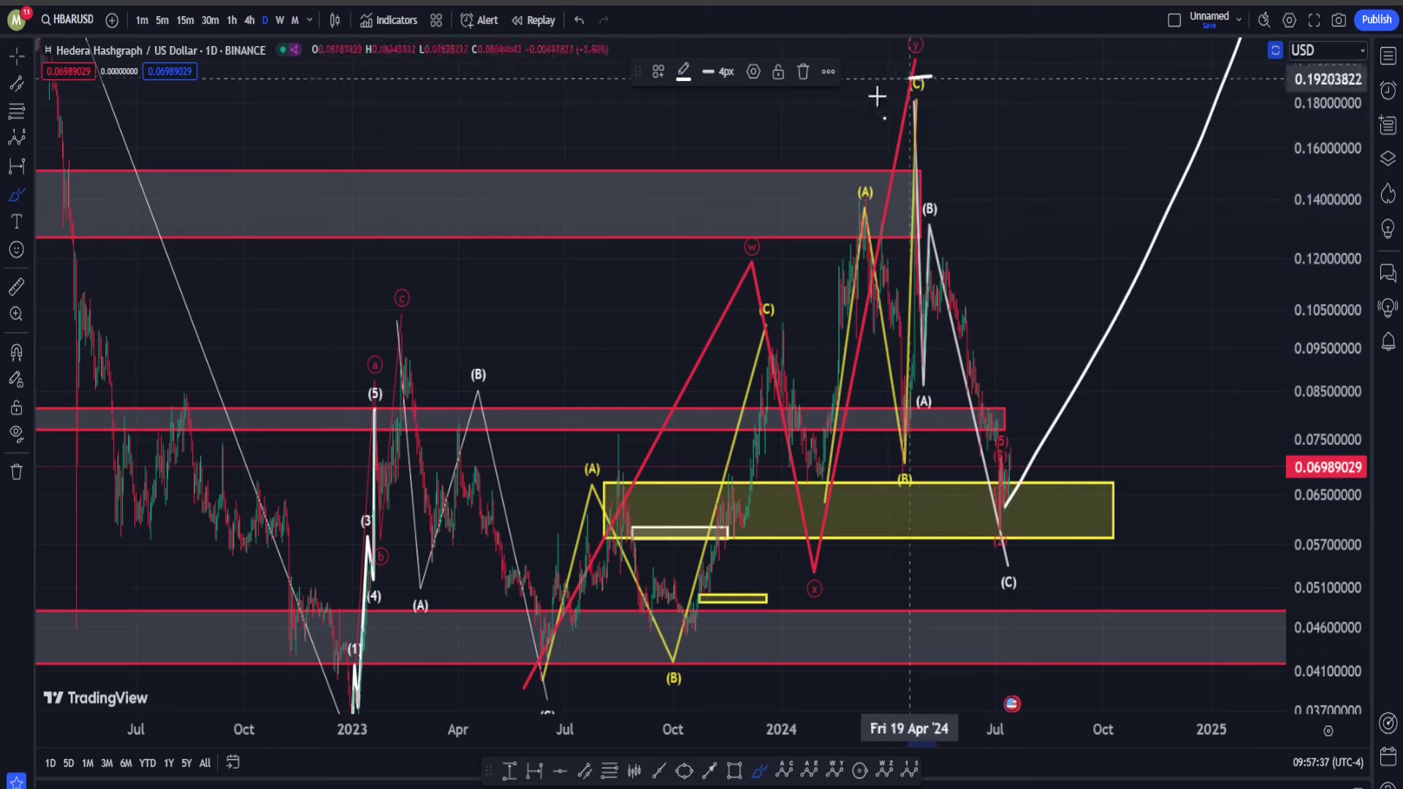
mouse_move(877, 96)
left_mouse_down()
mouse_move(1002, 76)
mouse_move(895, 73)
left_mouse_up()
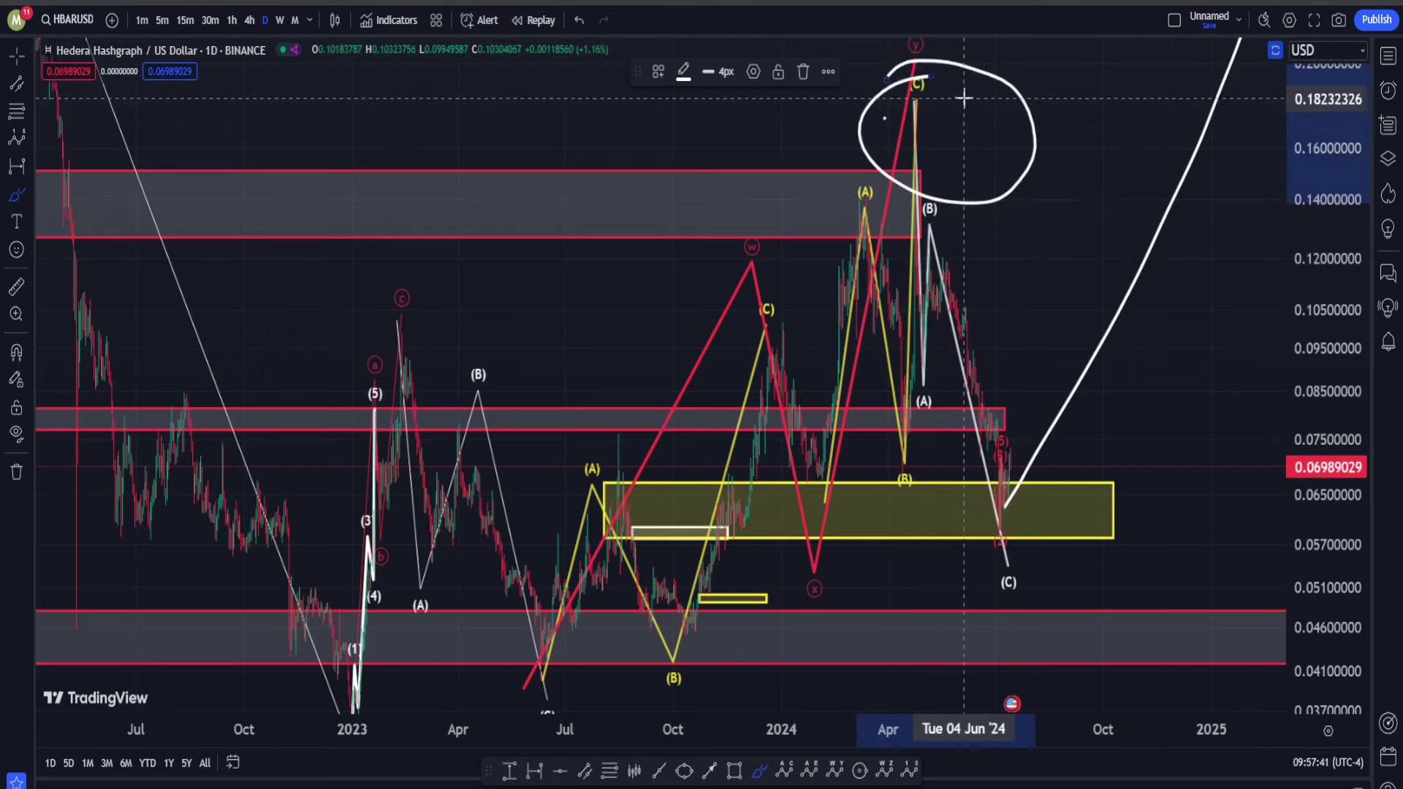
key("ctrl+z")
key("ctrl+z")
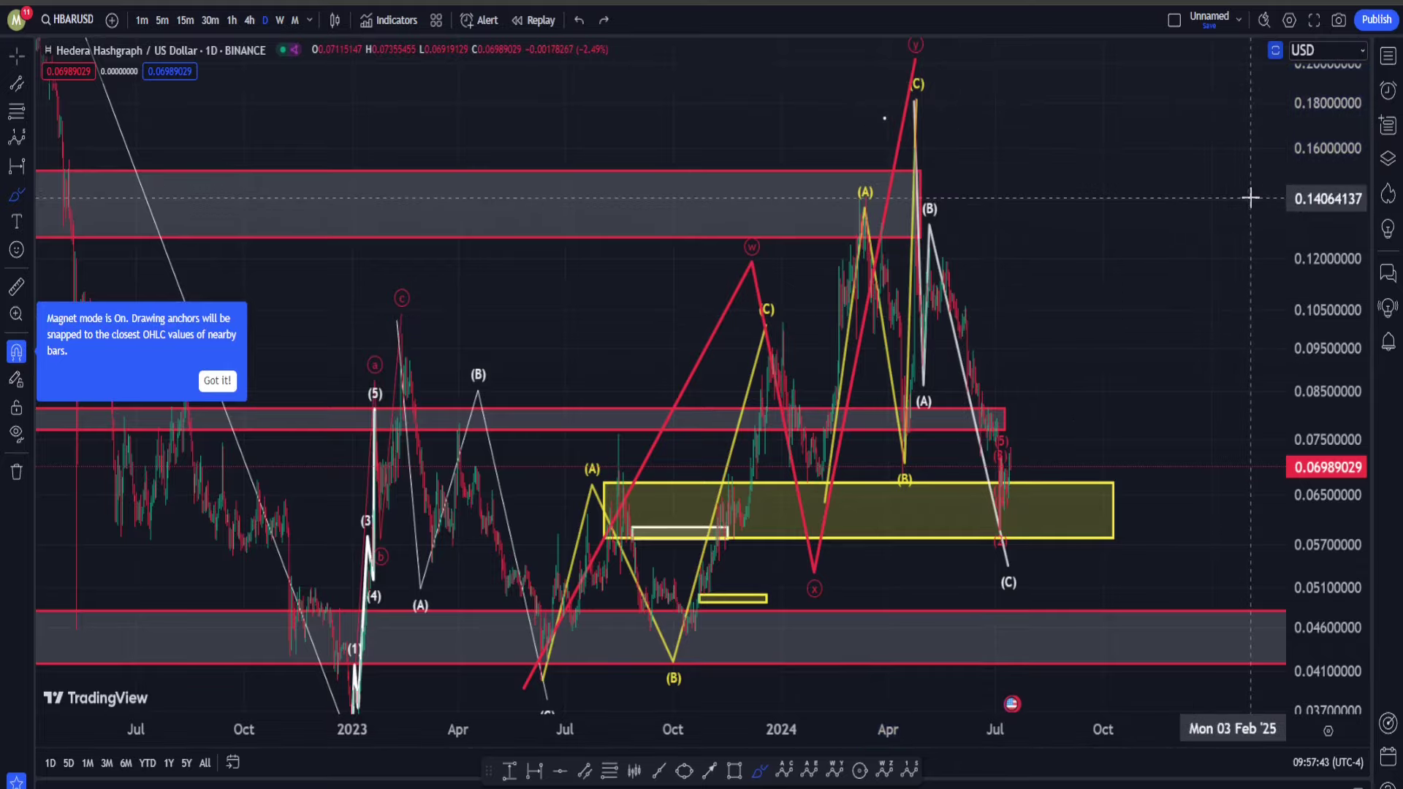
double_click(1287, 225)
scroll(444, 244, "up", 20)
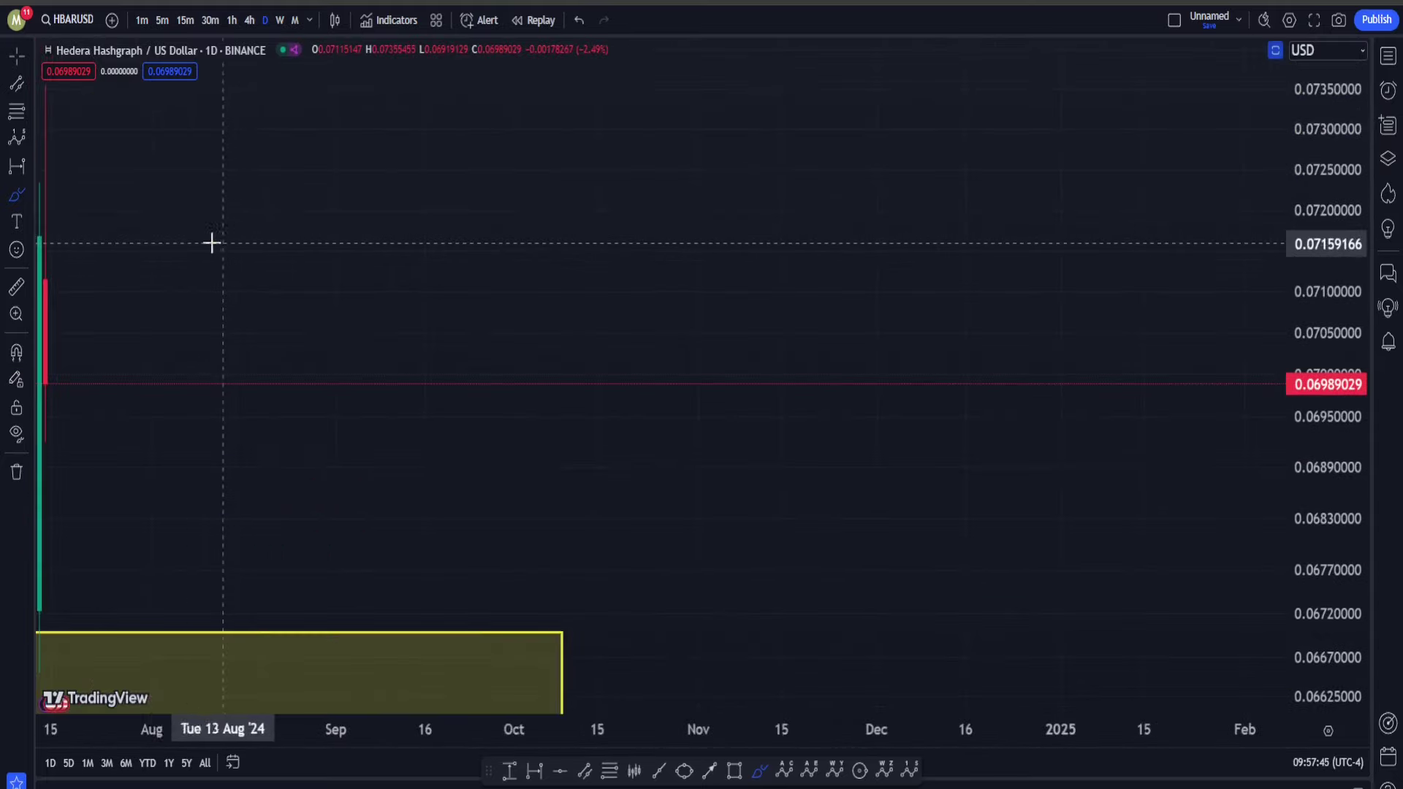
- Exit freehand drawing and switch HBARUSD to 30-minute candles
scroll(197, 242, "up", 5)
key("Escape")
left_click_drag(217, 210, 924, 211)
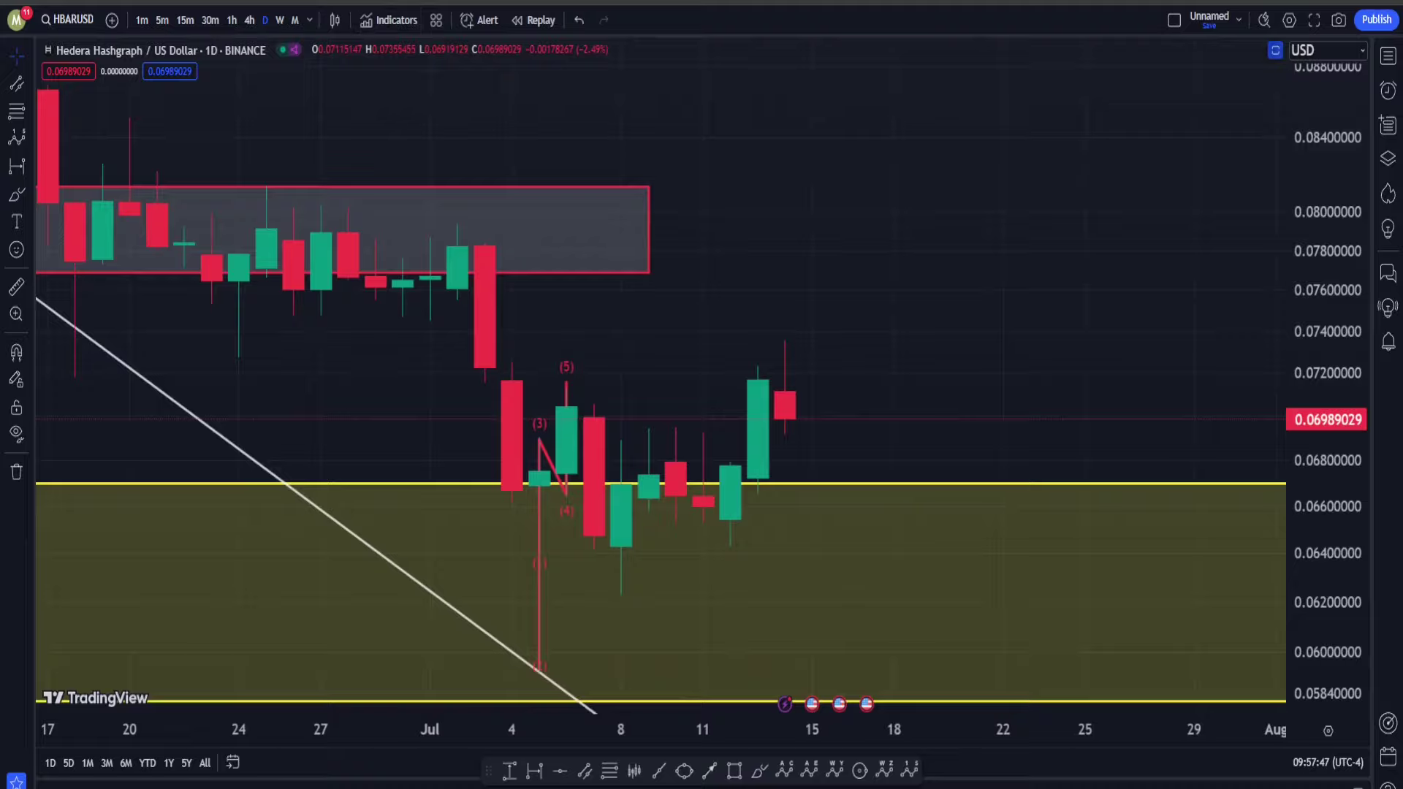
left_click(209, 20)
- Frame the July 5–14 candles near 0.0699, just above the yellow zone's 0.0670 top
scroll(845, 397, "down", 5)
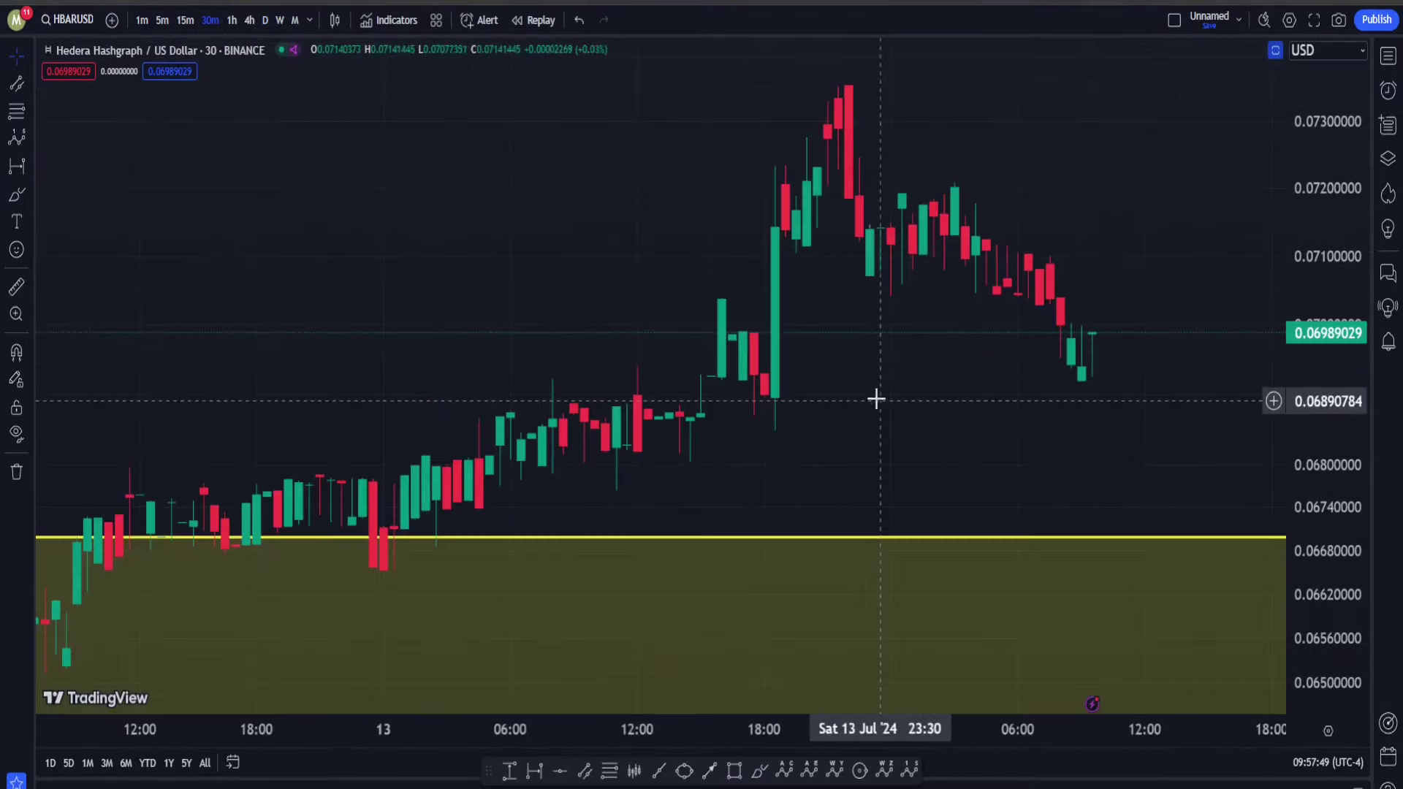
scroll(904, 373, "down", 10)
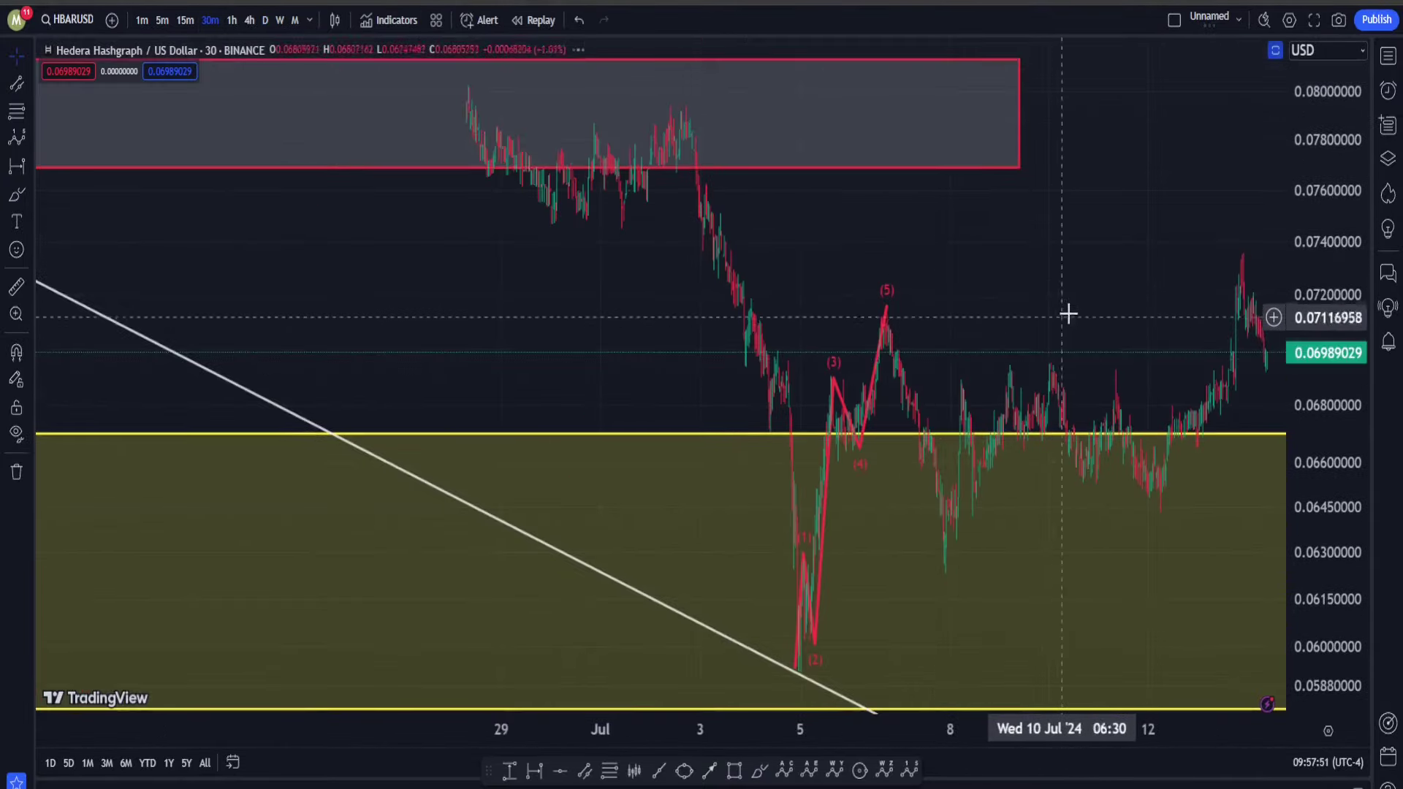
scroll(826, 390, "down", 5)
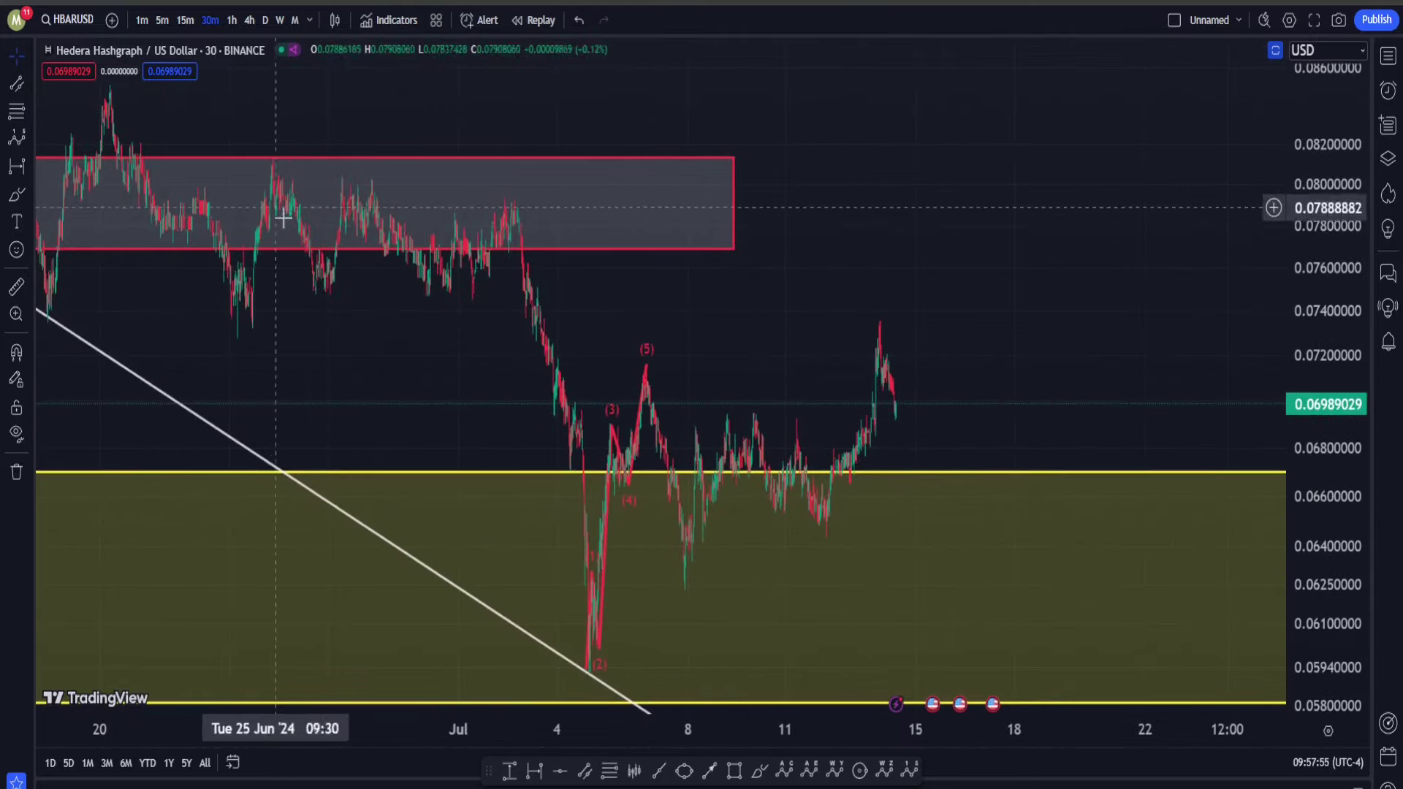
scroll(520, 322, "up", 2)
scroll(521, 322, "up", 5)
left_click_drag(390, 239, 826, 248)
scroll(825, 249, "up", 5)
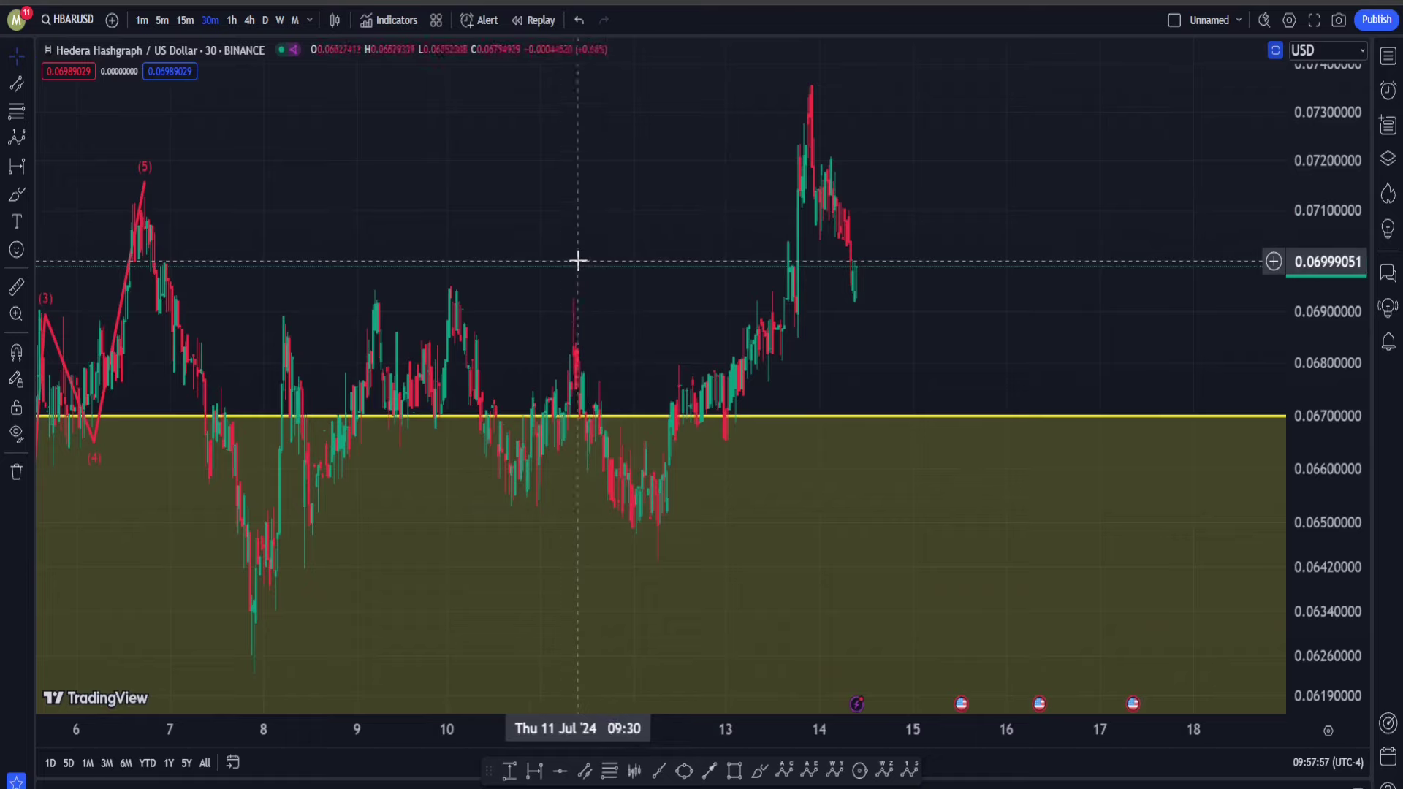
left_click_drag(584, 262, 740, 380)
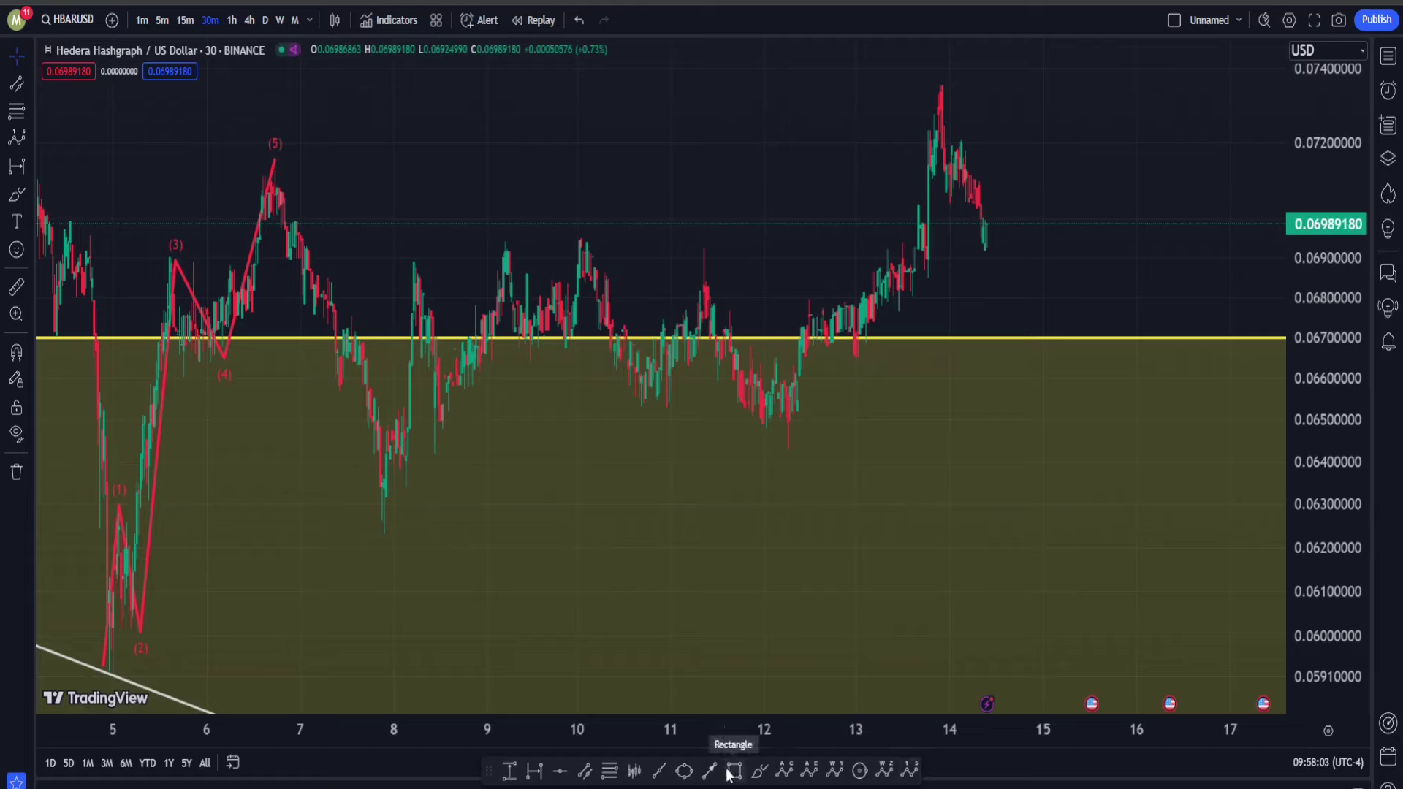
- Draw an orange five-wave Elliott impulse, (0) through (5), starting at the July 8 low
left_click(909, 771)
left_click(376, 527)
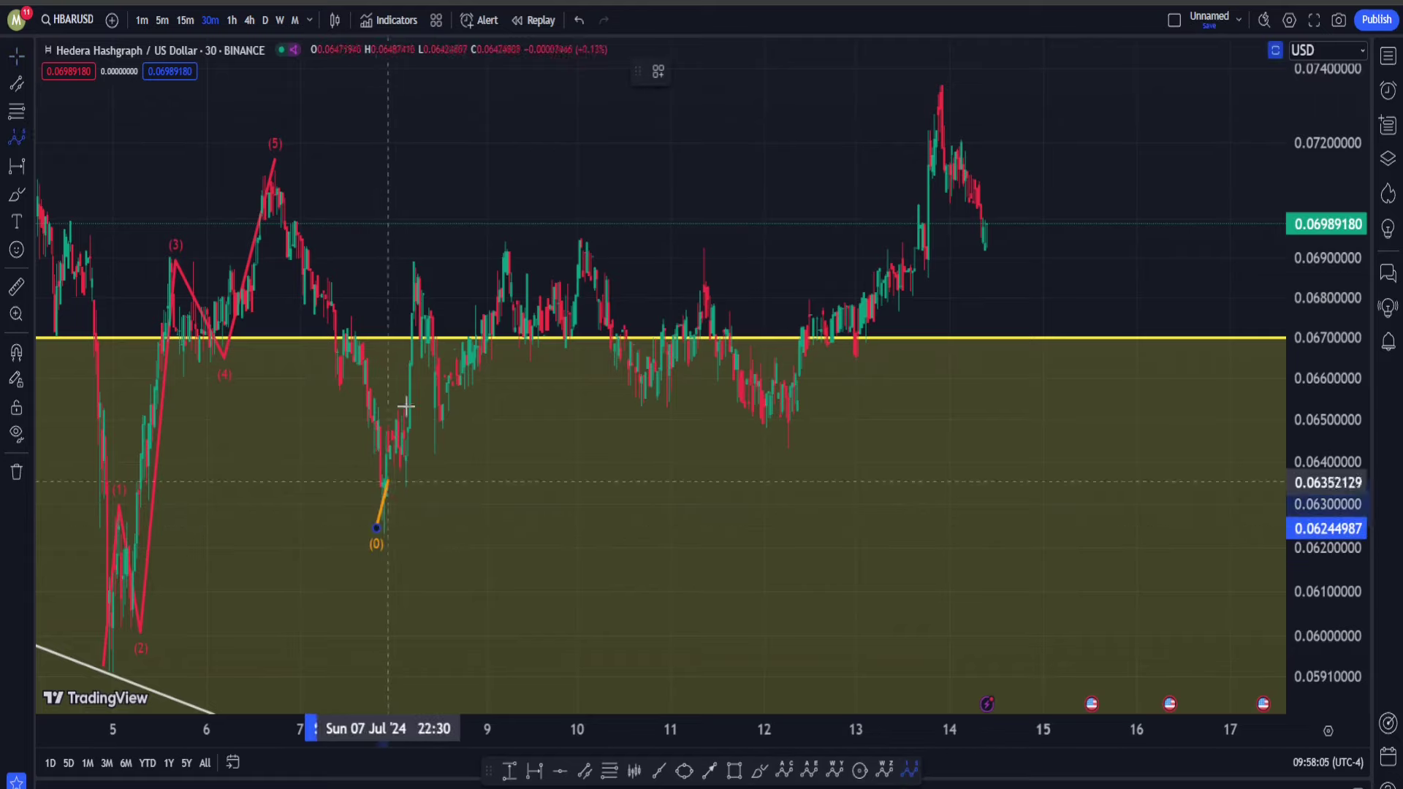
left_click(438, 255)
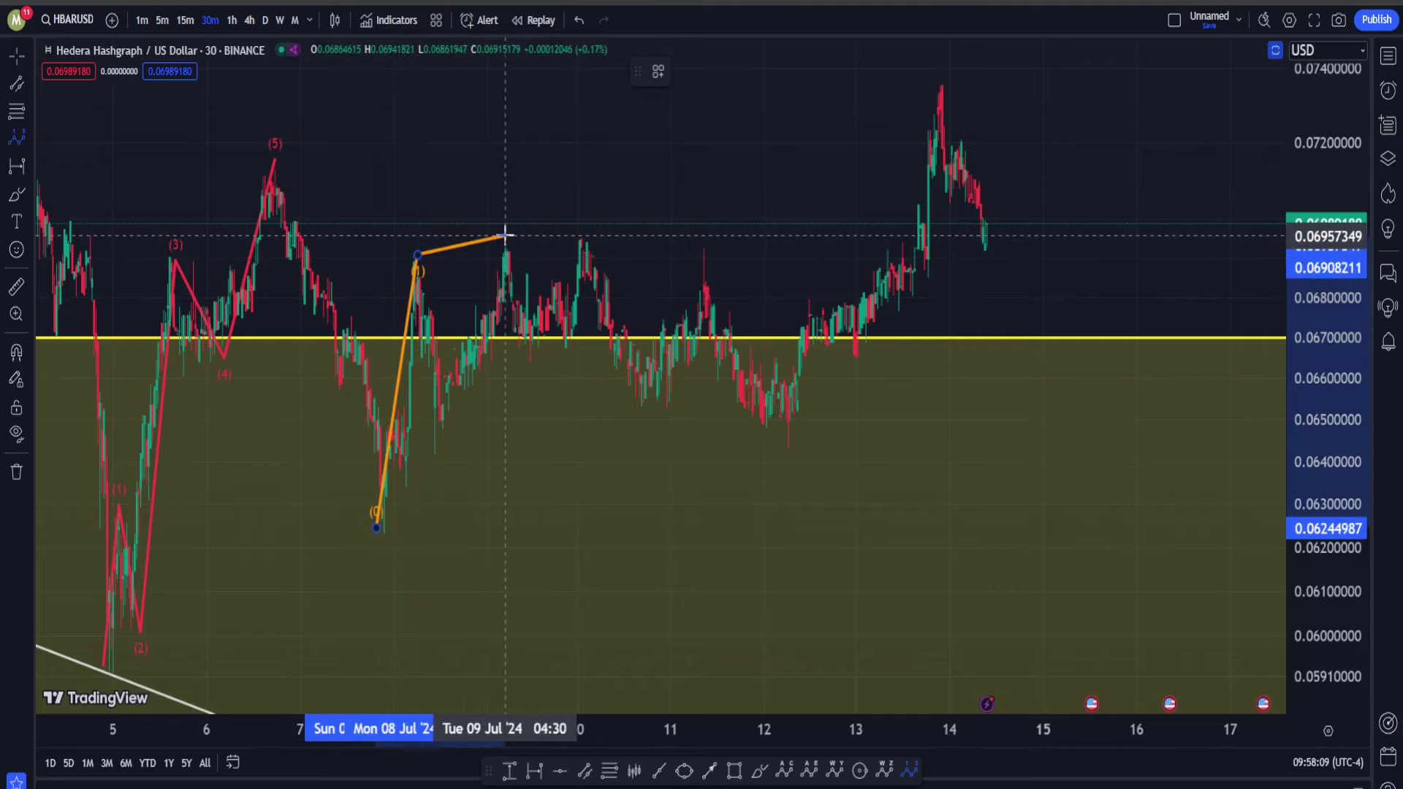
left_click(446, 458)
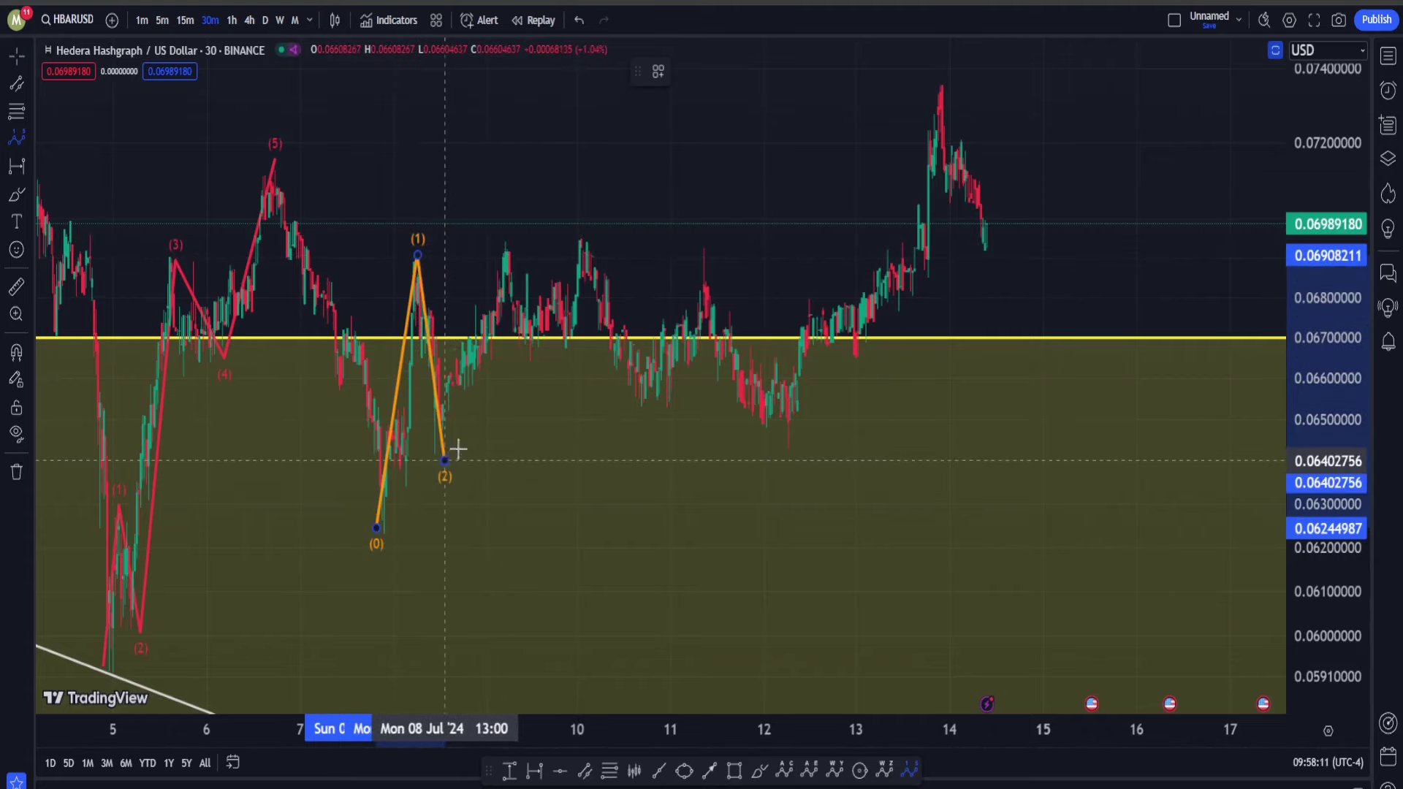
left_click(507, 221)
left_click(545, 365)
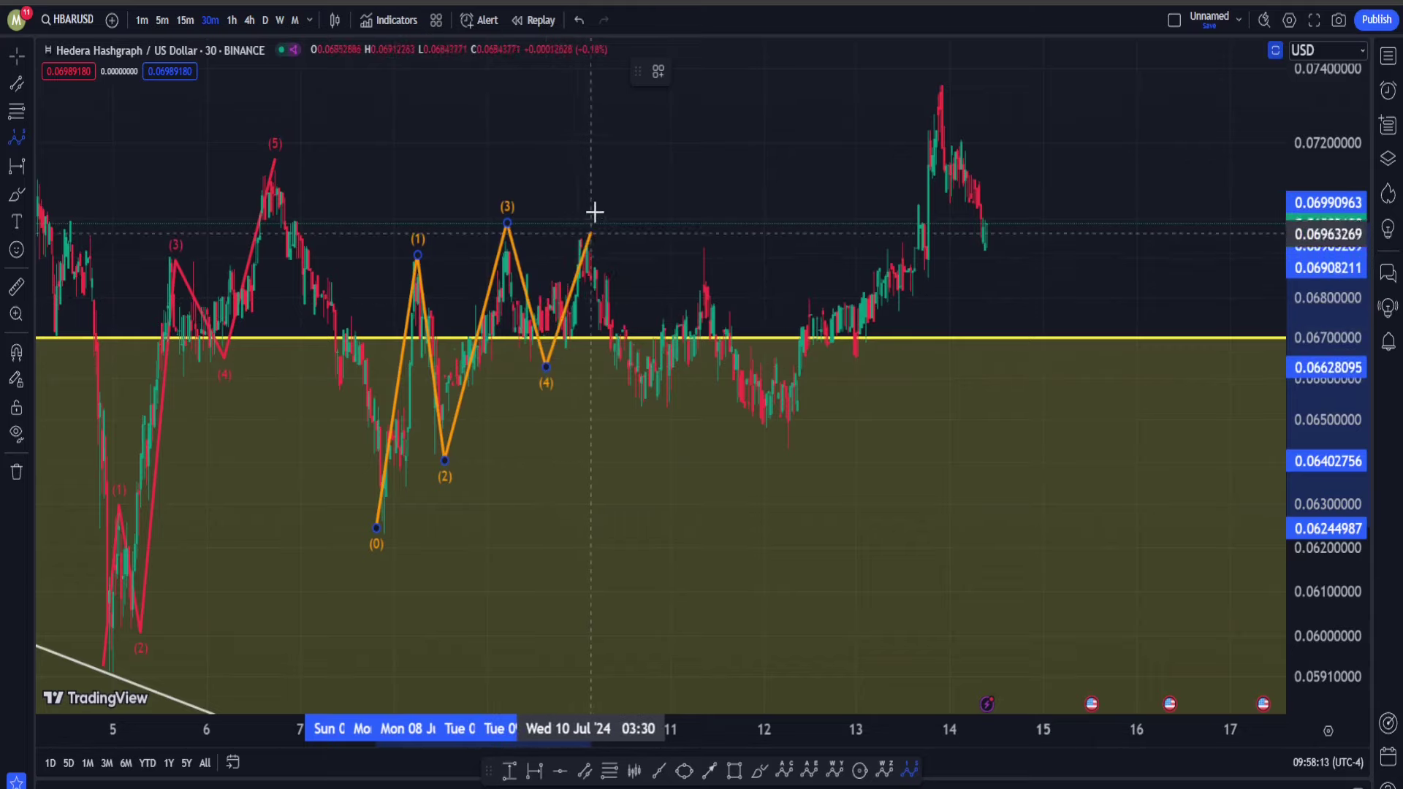
left_click(595, 211)
- Add a yellow ABC correction from the (5) top down to the July 12 low
left_click_drag(767, 210, 732, 219)
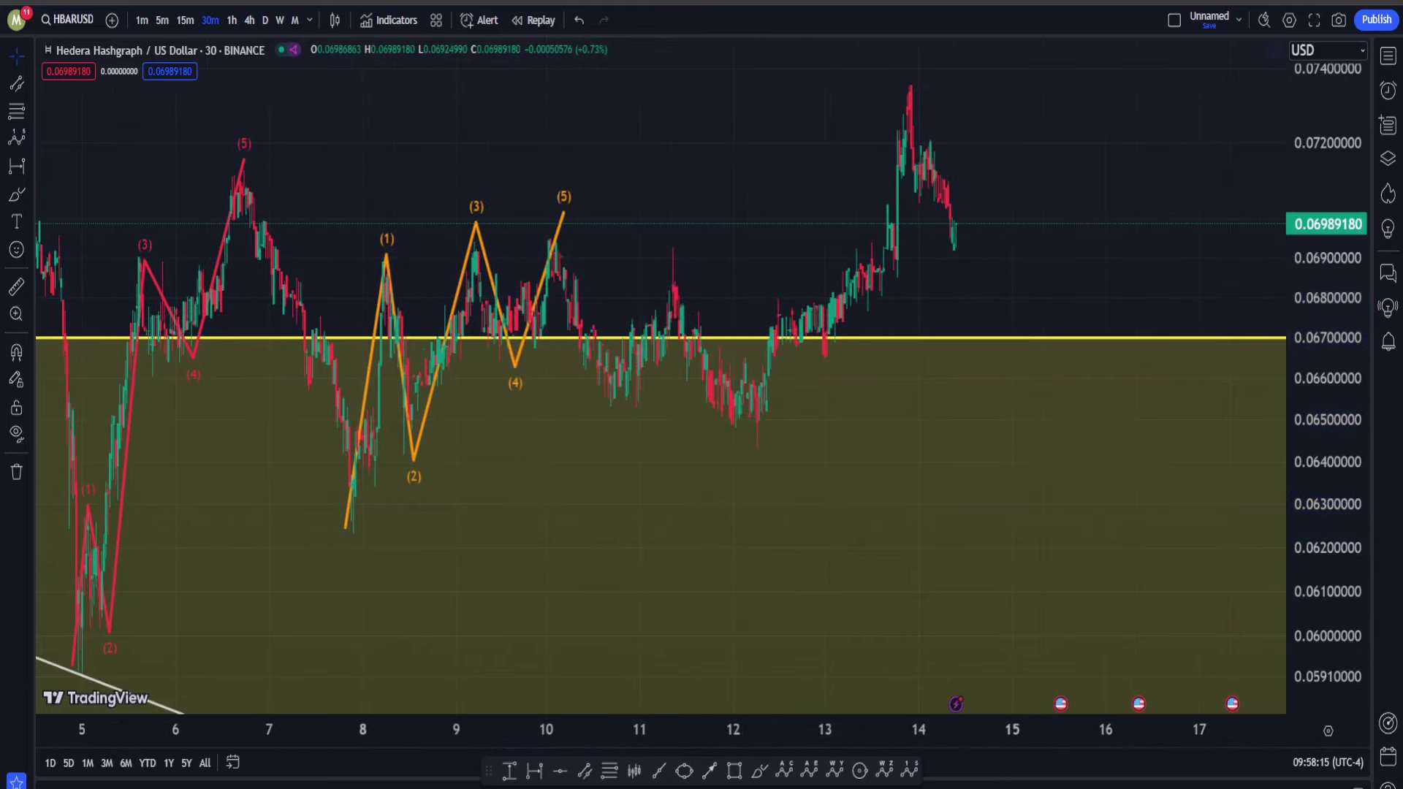
left_click(568, 213)
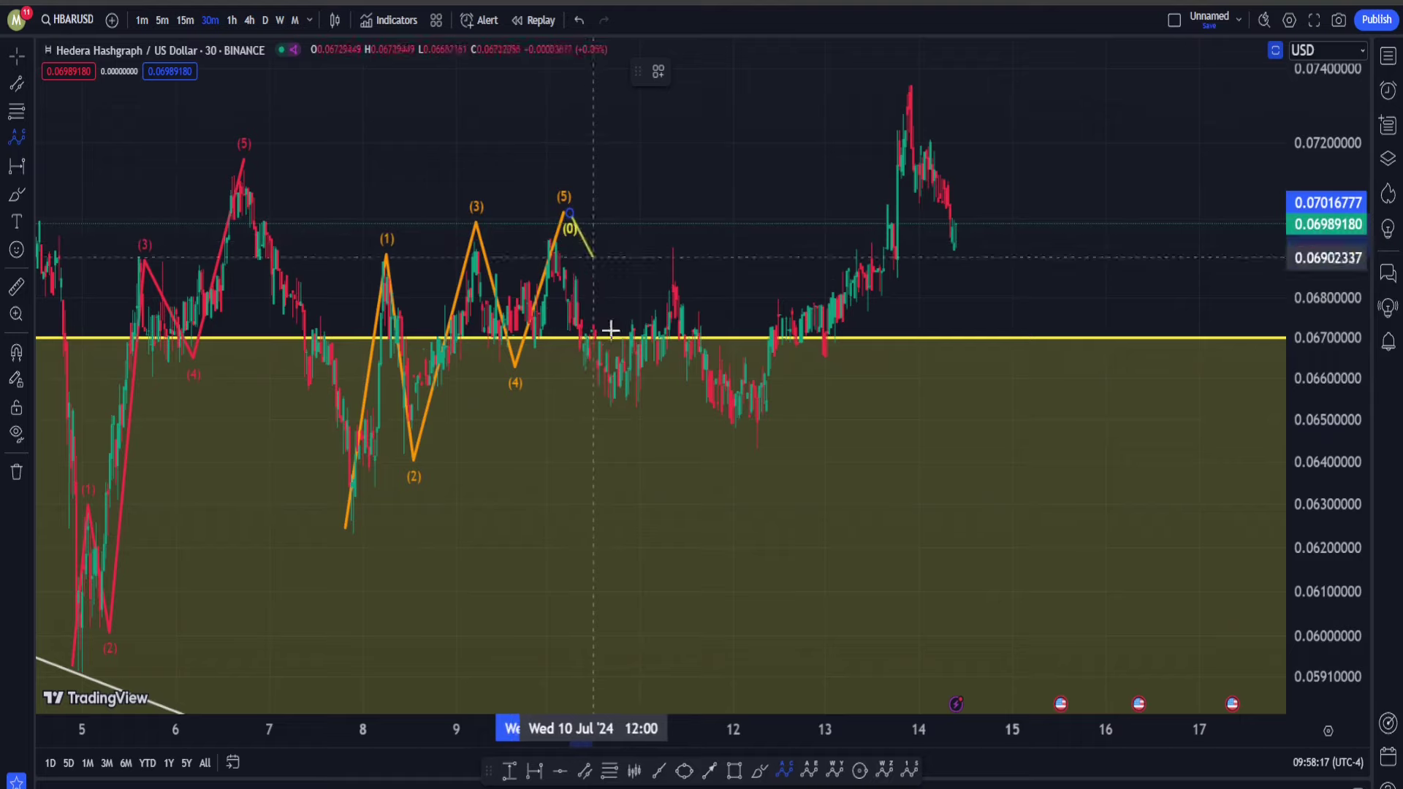
left_click(628, 431)
left_click(687, 254)
left_click(760, 476)
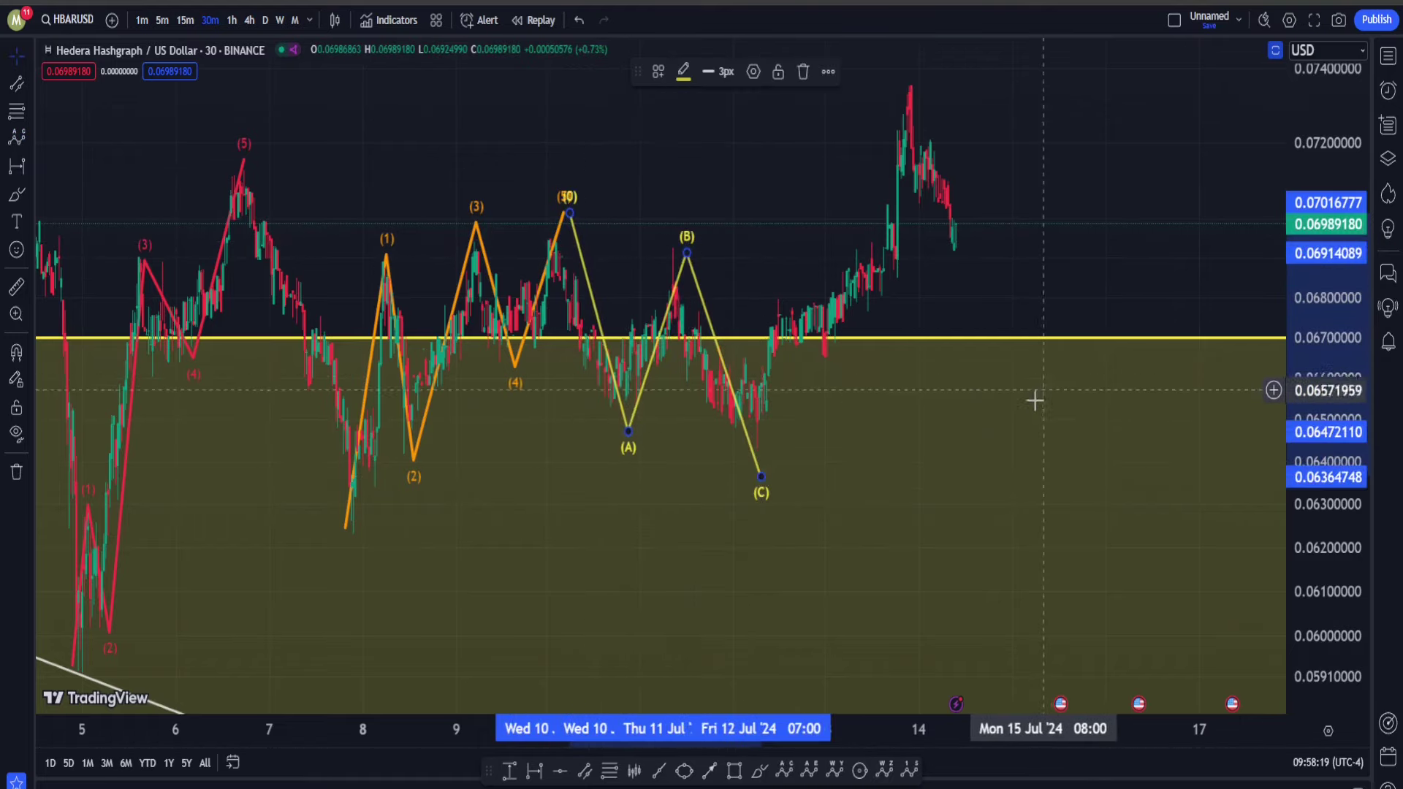
left_click_drag(1038, 401, 976, 411)
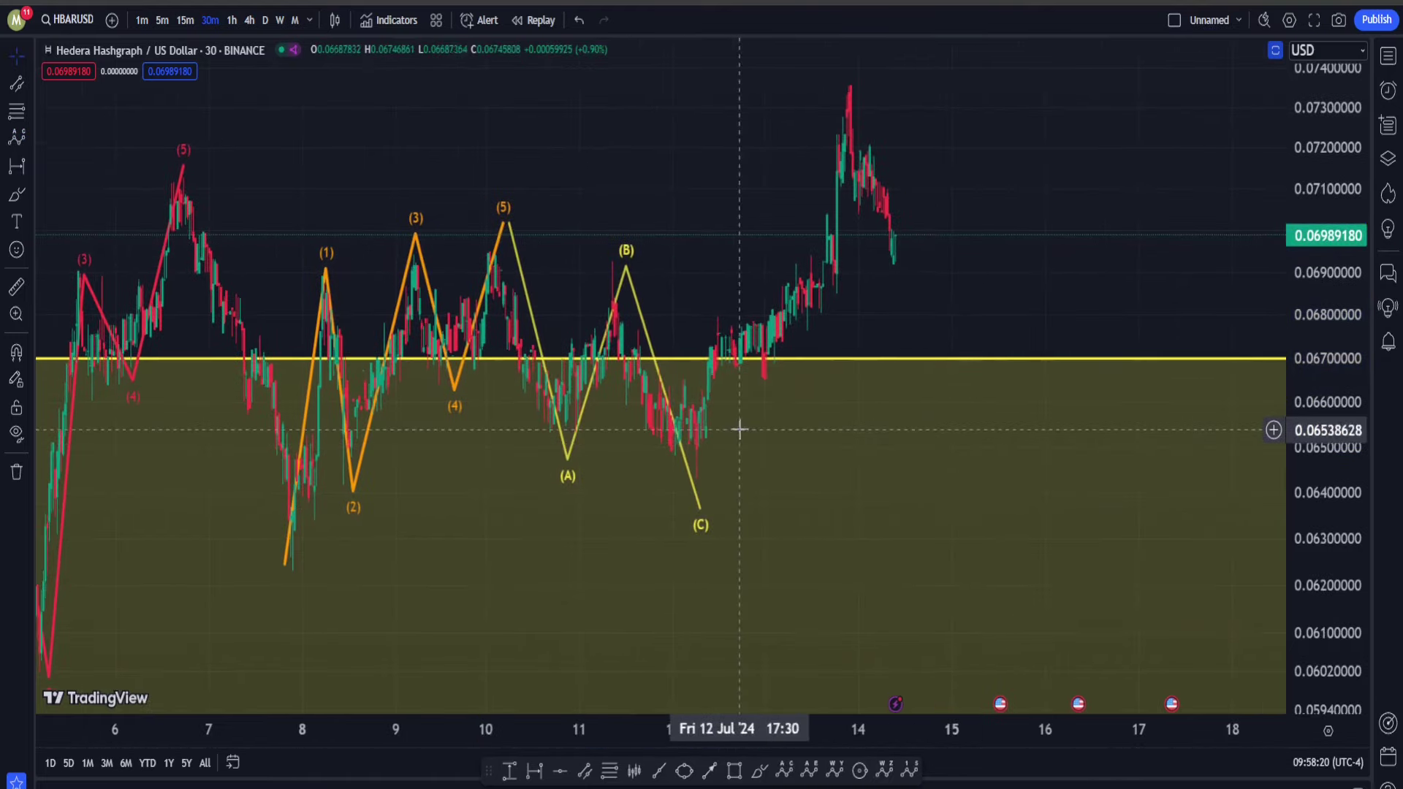
- Draw a second orange impulse from the (C) low, with (3) near 0.0737 and (5) projected near 0.076
left_click(909, 769)
left_click(705, 478)
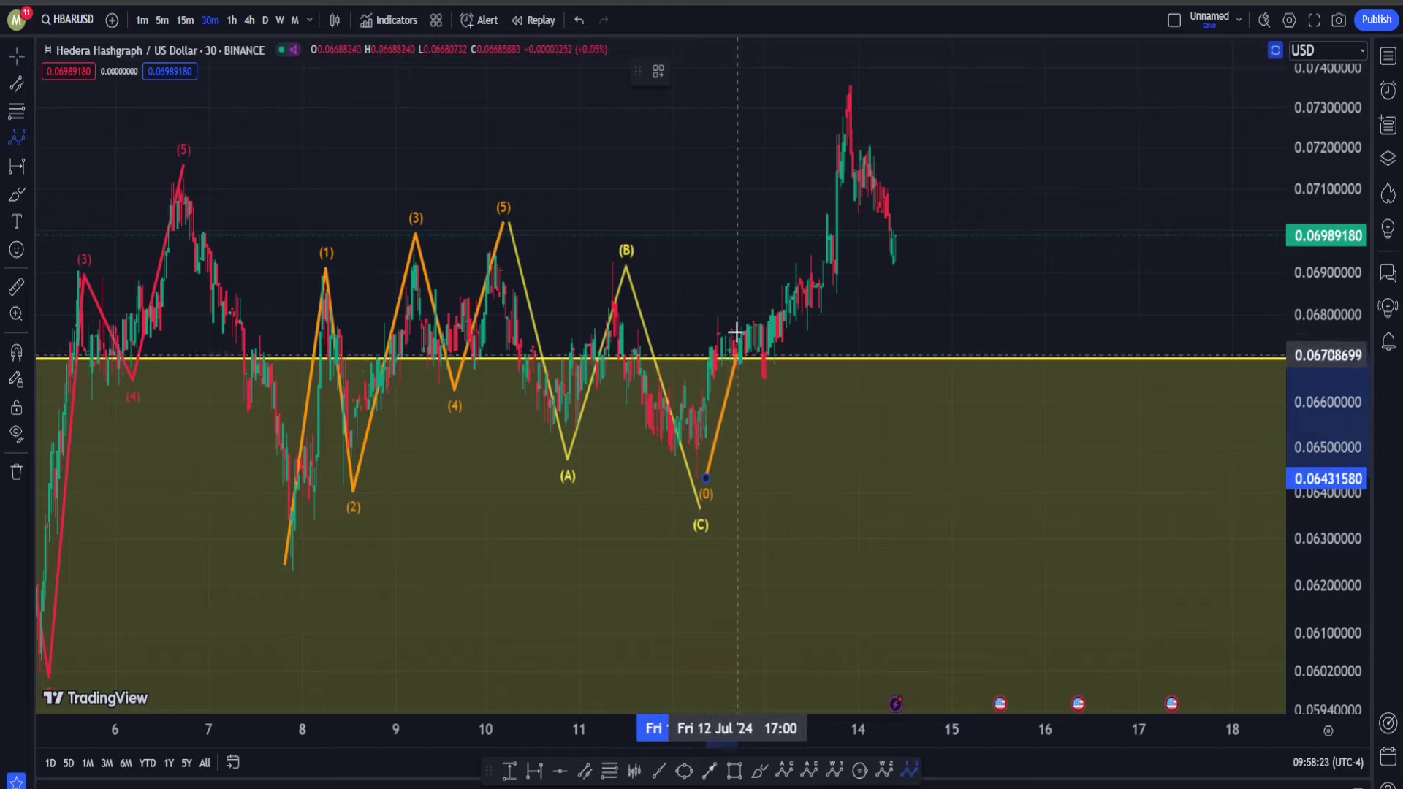
left_click(720, 311)
left_click(780, 391)
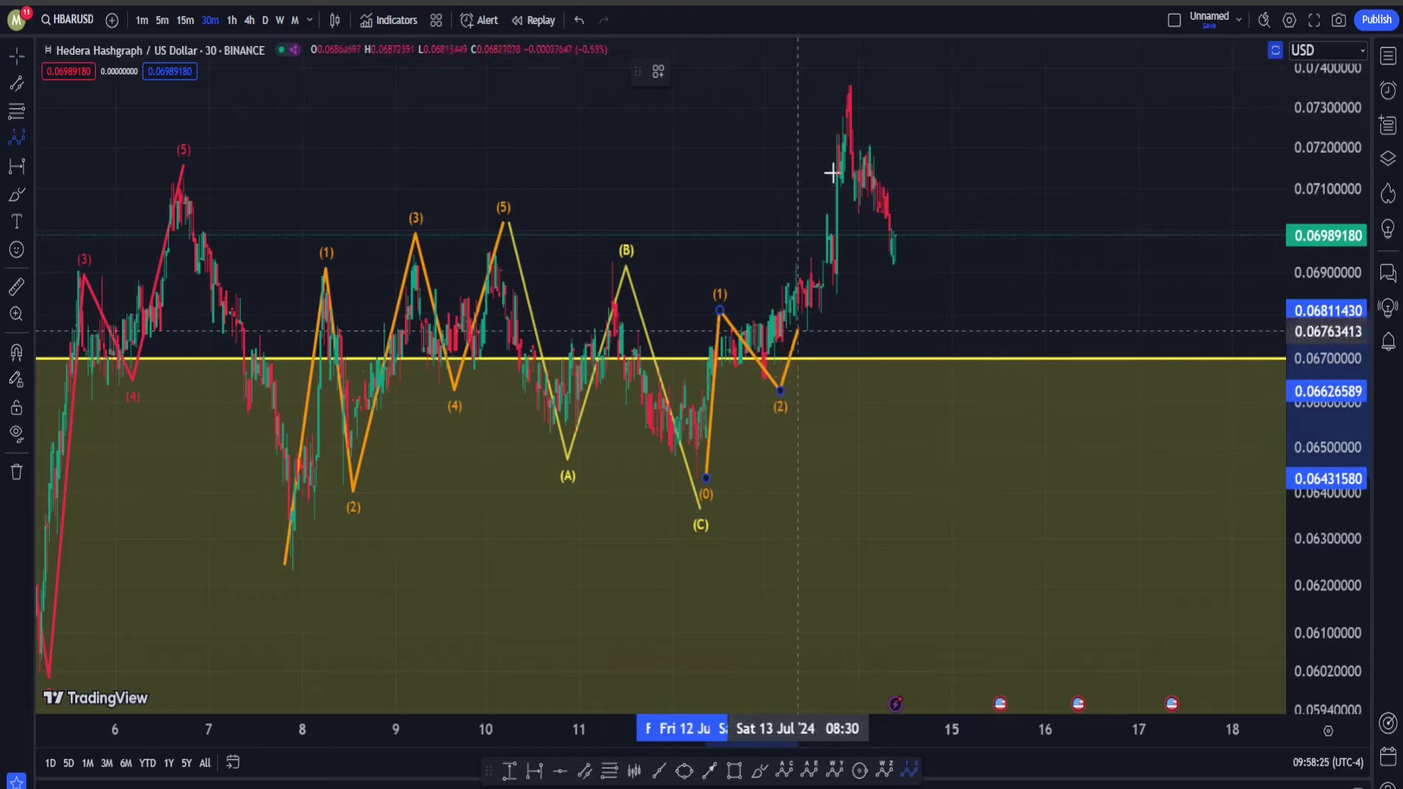
left_click(850, 83)
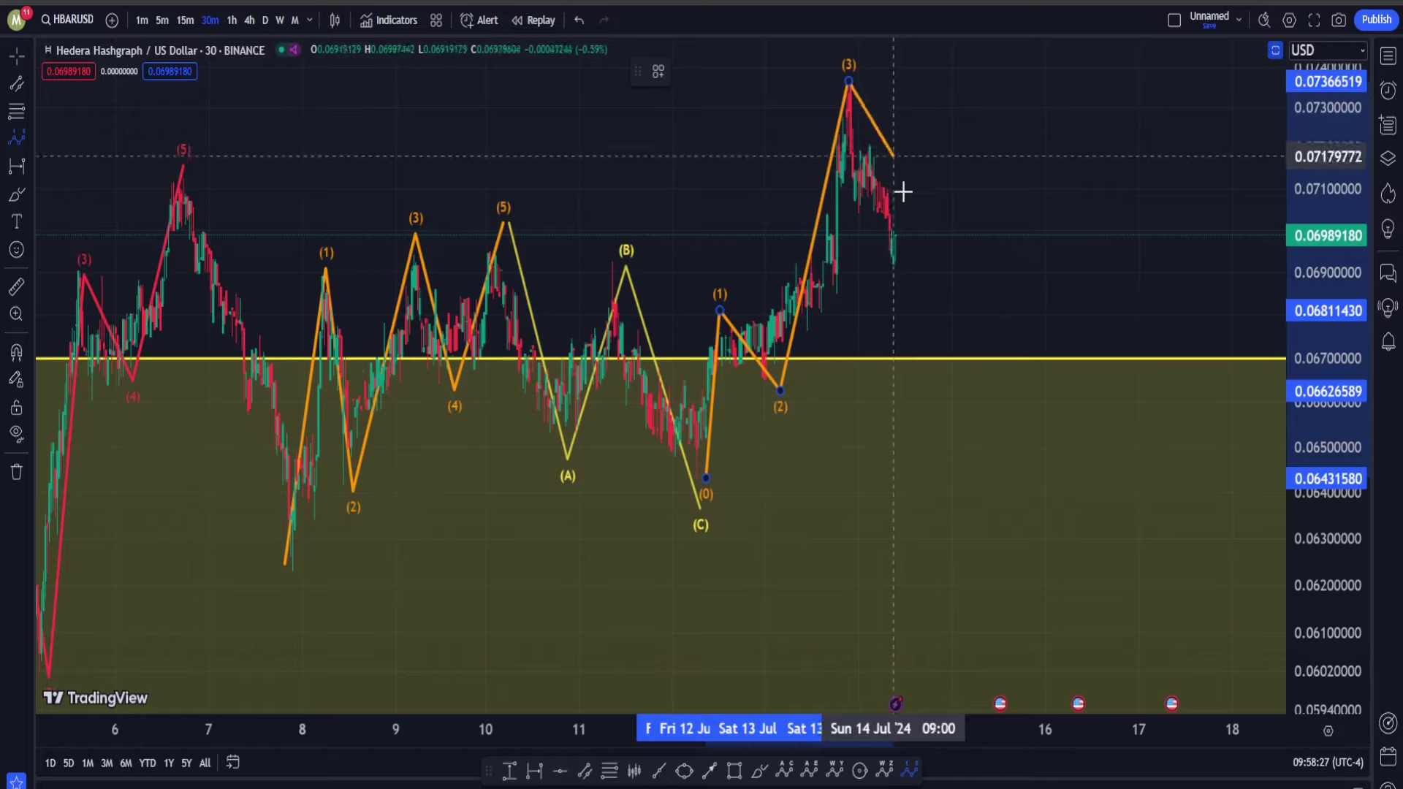
left_click(905, 257)
left_click_drag(1354, 154, 1287, 306)
left_click(1000, 212)
- Zoom out and reframe the chart to show the wider structure back to June
scroll(1002, 225, "down", 6)
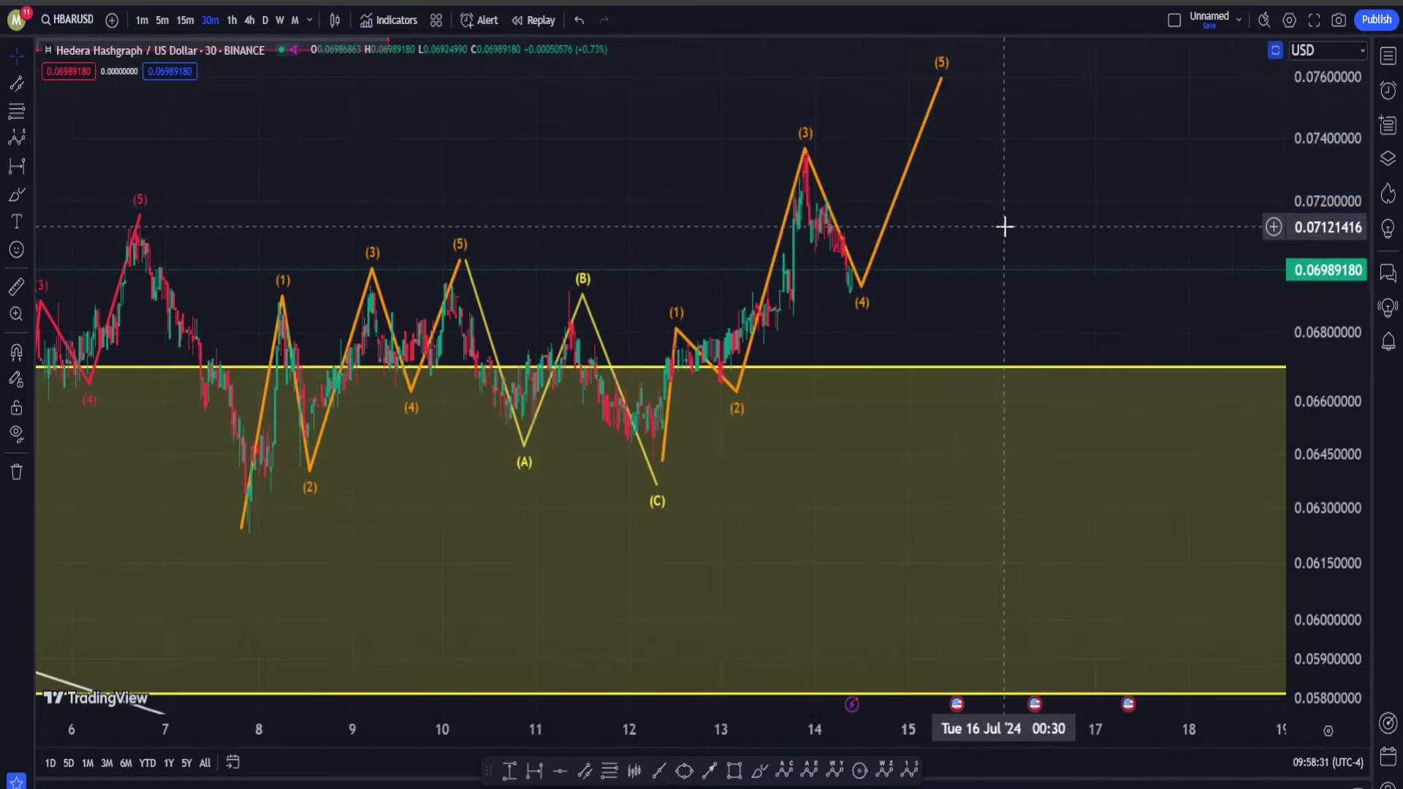
scroll(1157, 215, "down", 3)
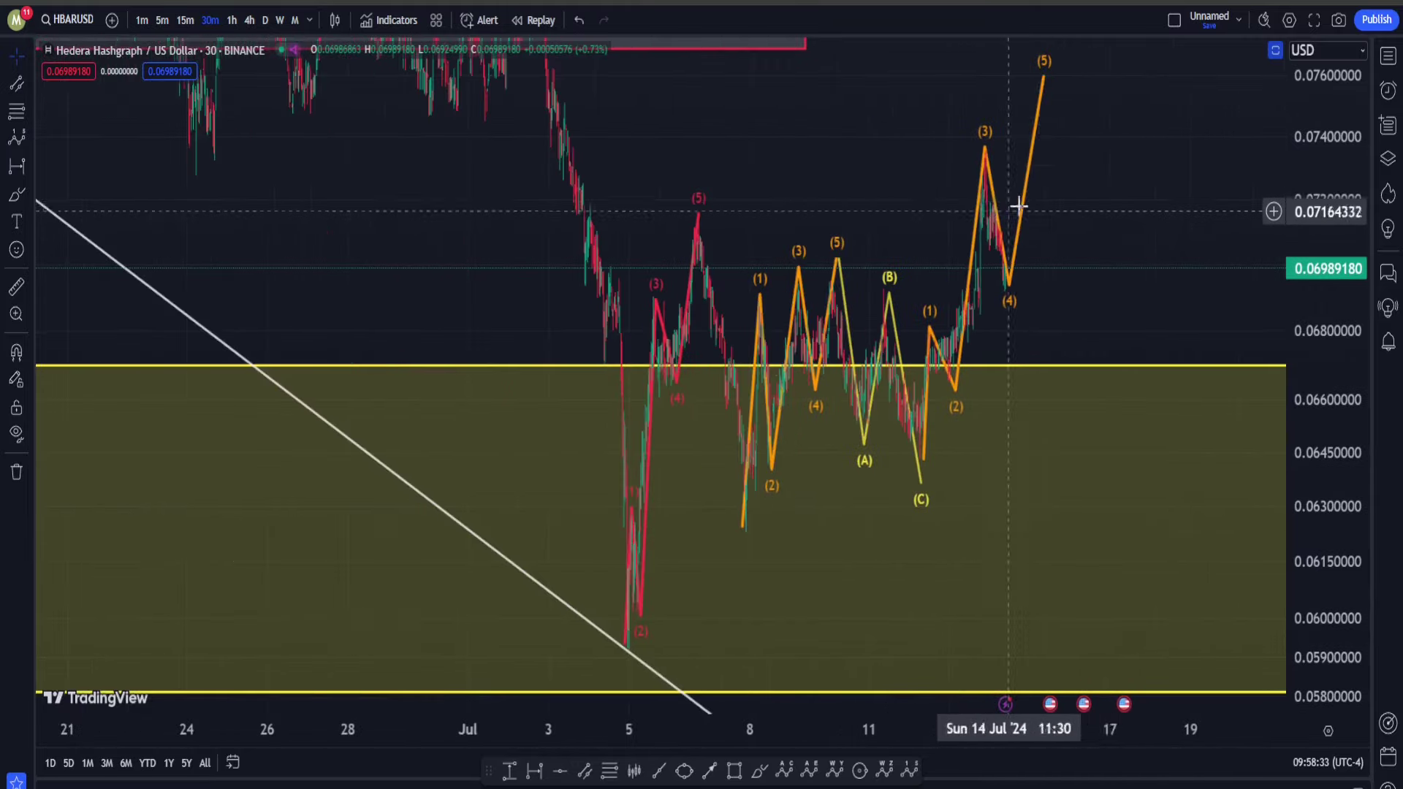
left_click_drag(1126, 213, 1011, 219)
left_click_drag(1321, 188, 1233, 483)
scroll(1219, 329, "down", 4)
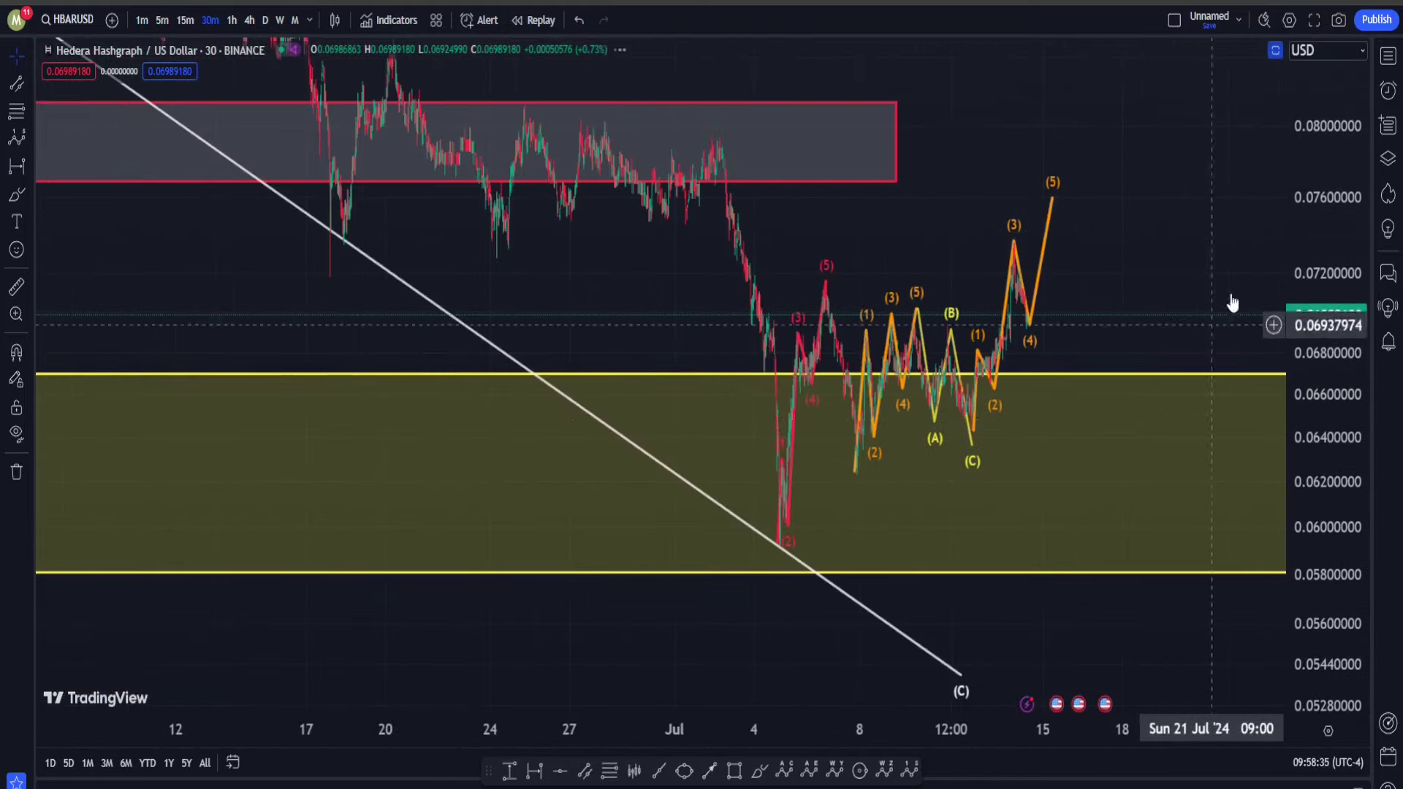
left_click_drag(1204, 272, 950, 345)
- Draw a large orange impulse from the July 4 low, projecting (3) ≈0.086, (4) ≈0.080, (5) ≈0.091
left_click(910, 769)
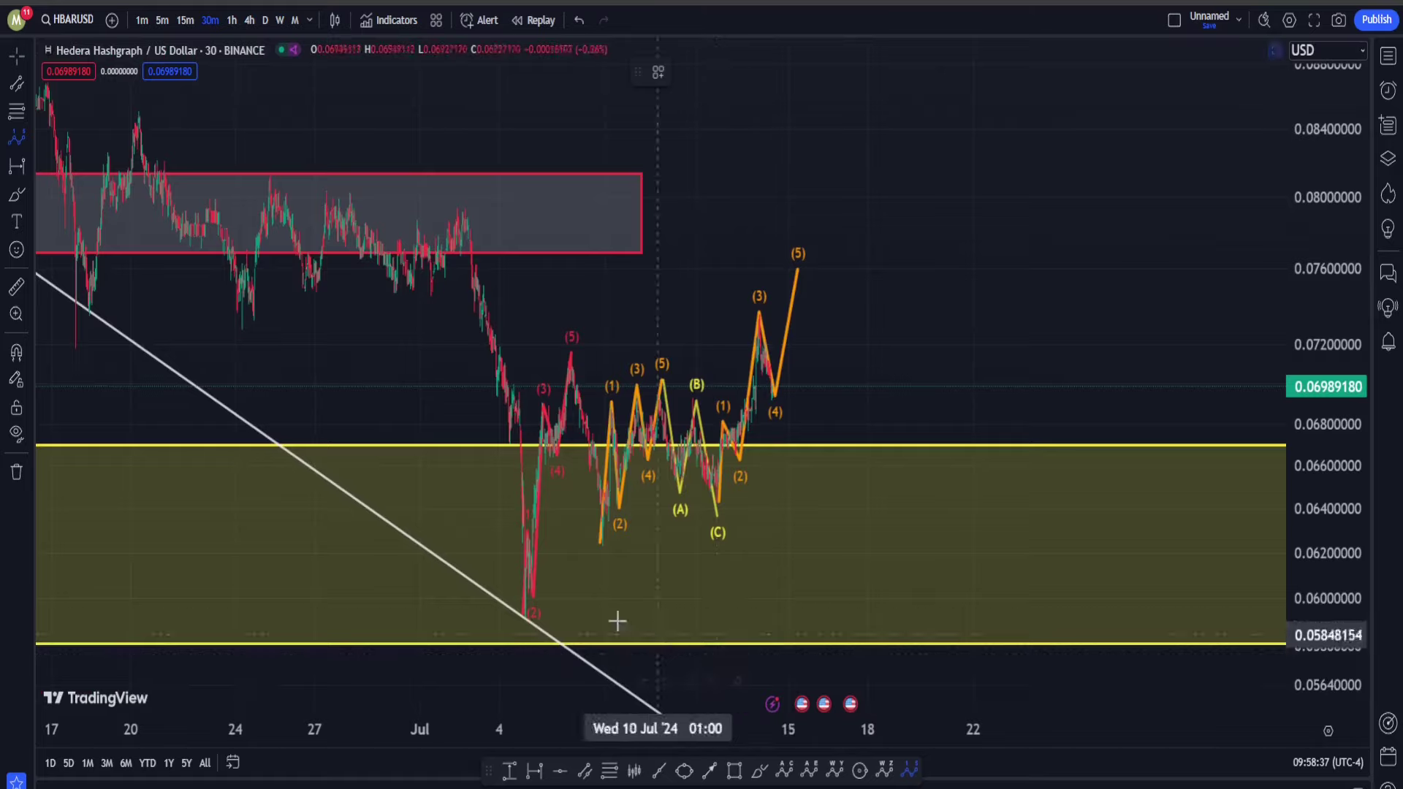
left_click(491, 608)
left_click(560, 314)
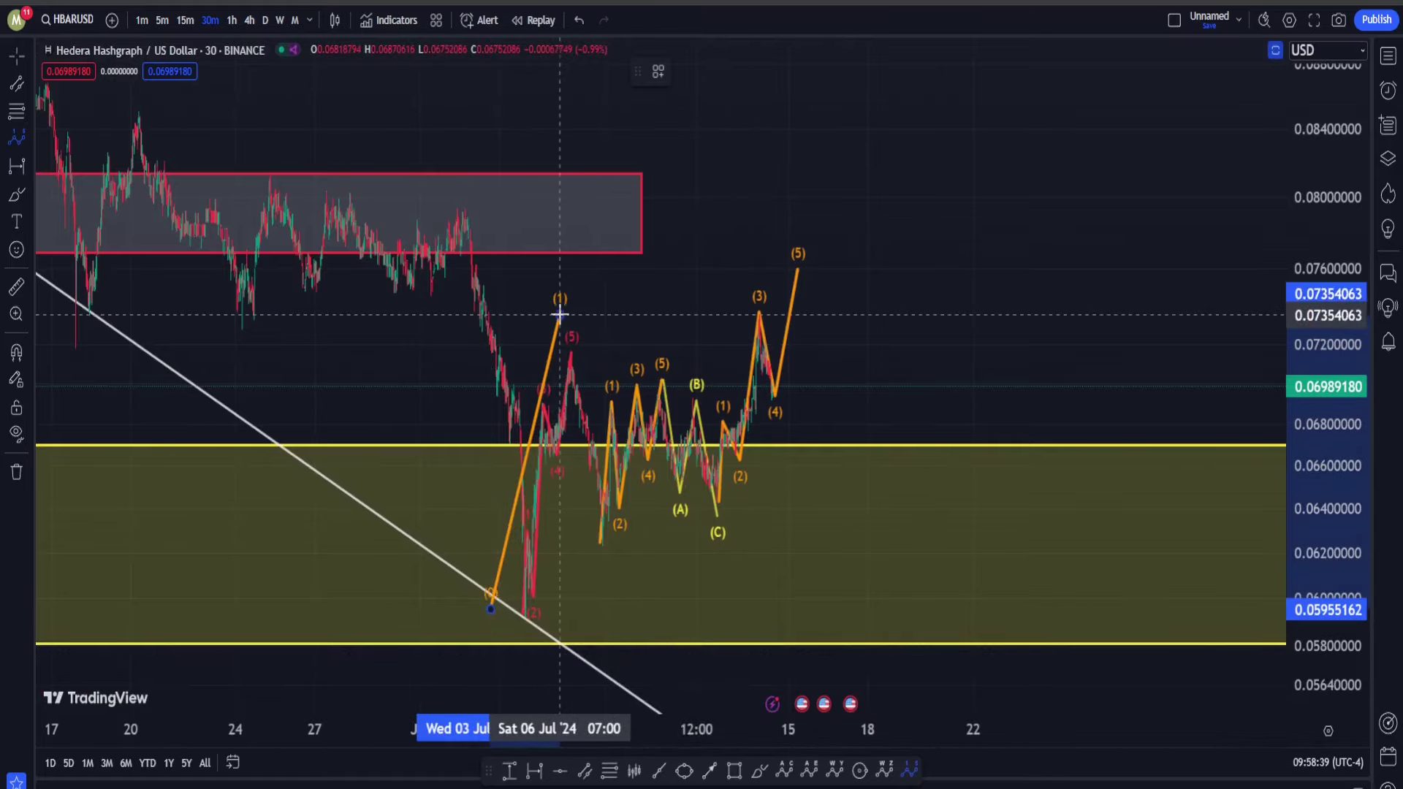
left_click(632, 585)
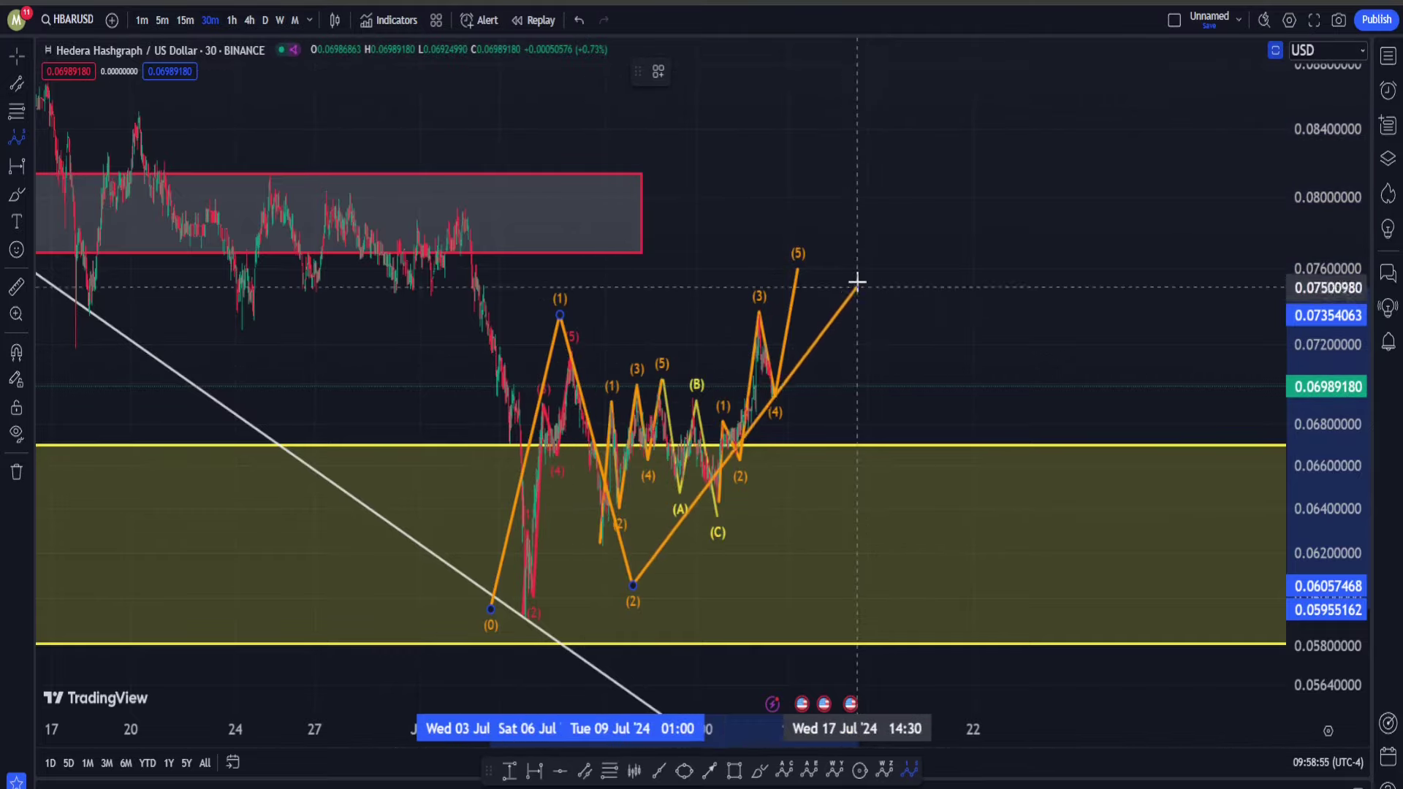
left_click(938, 173)
left_click(1089, 243)
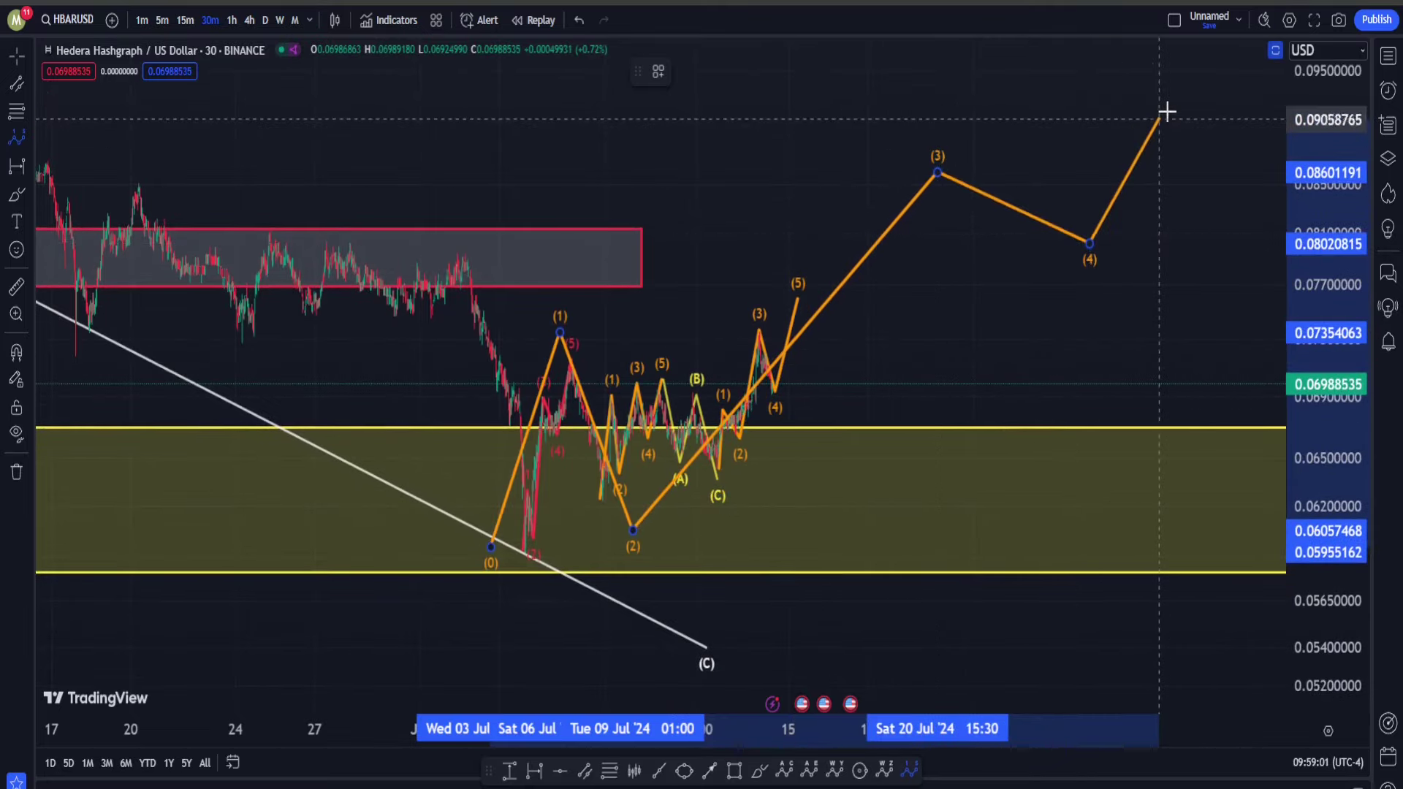
left_click(1167, 111)
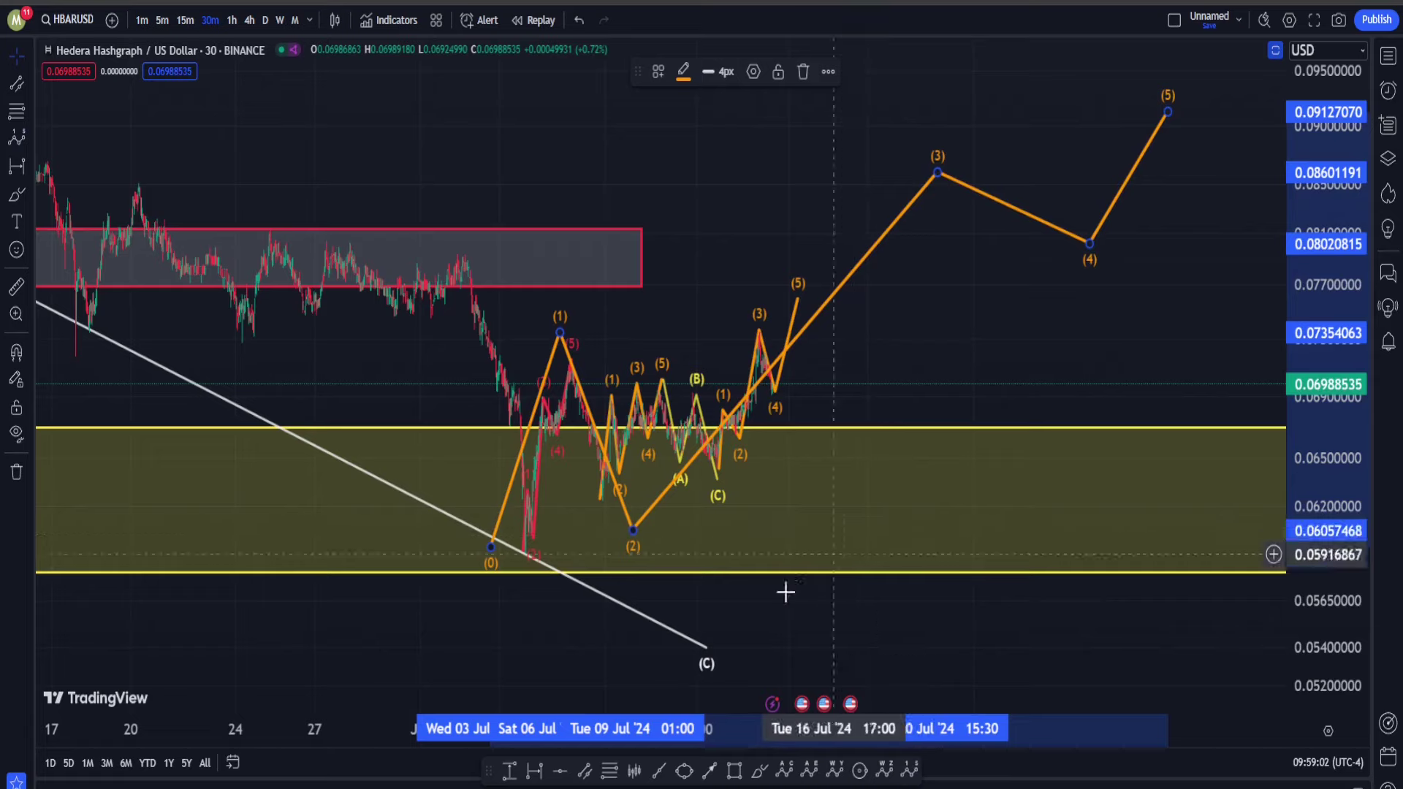
left_click(907, 773)
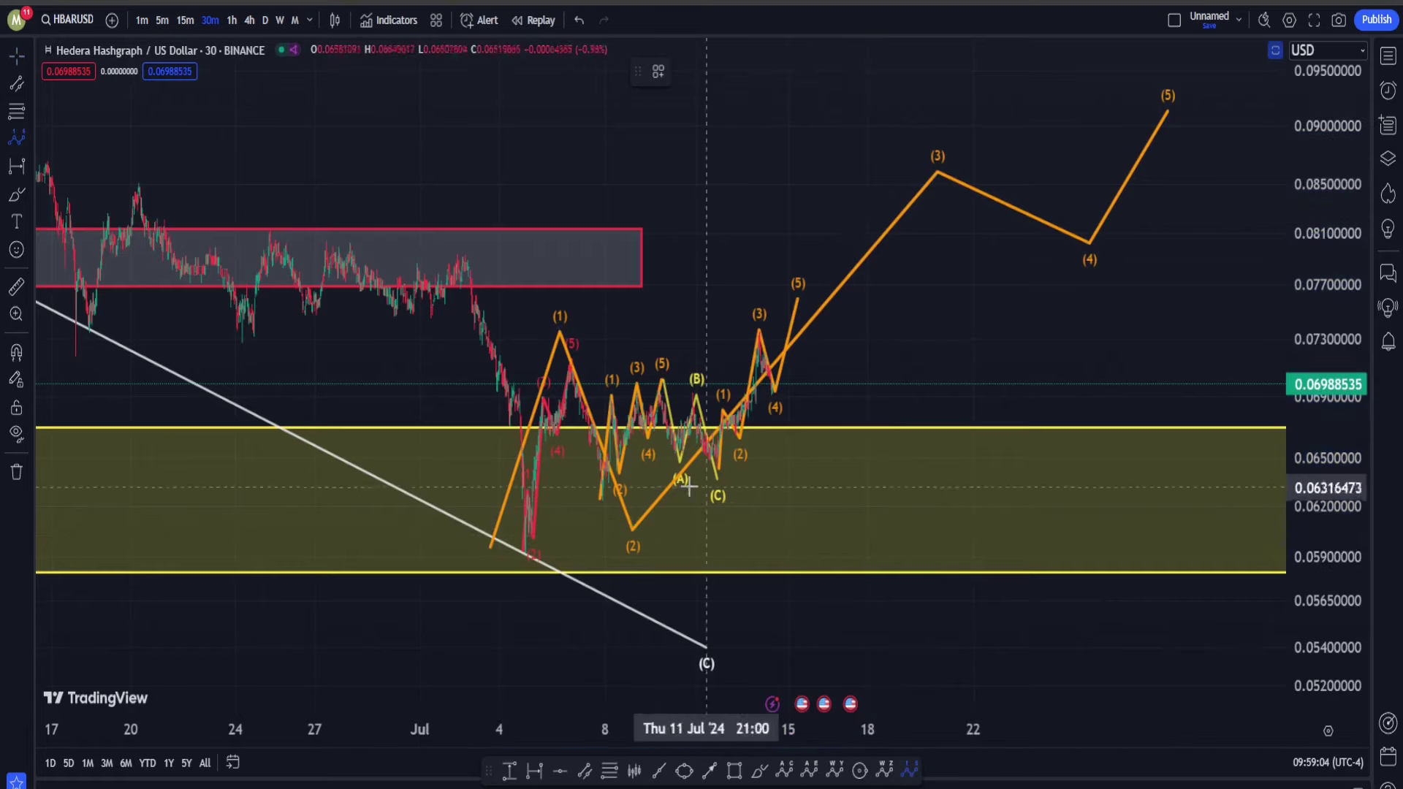
- Draw a red impulse from the 8 July low, projecting (3) ≈0.082, (4) 0.0755, (5) 0.085
left_click(593, 514)
left_click(654, 325)
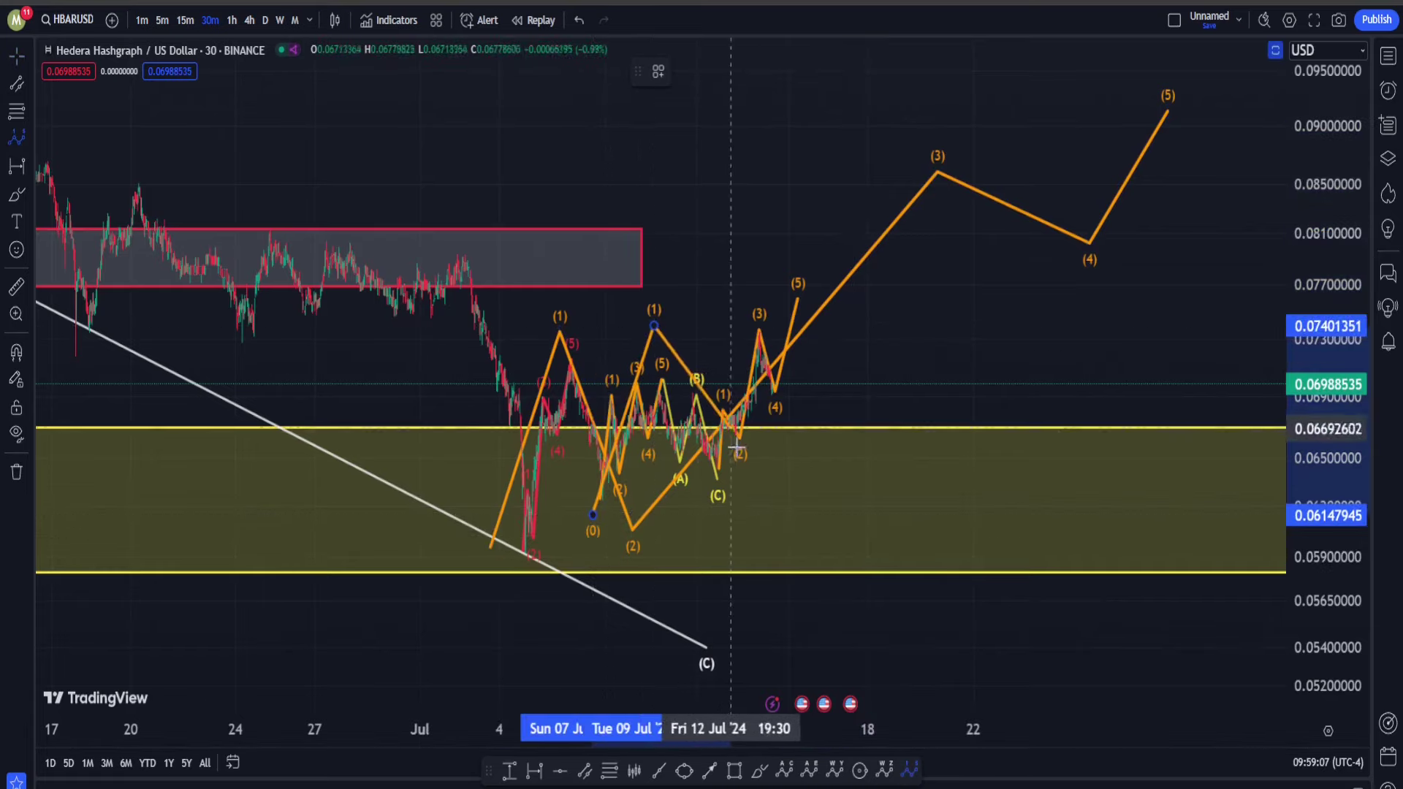
left_click(721, 490)
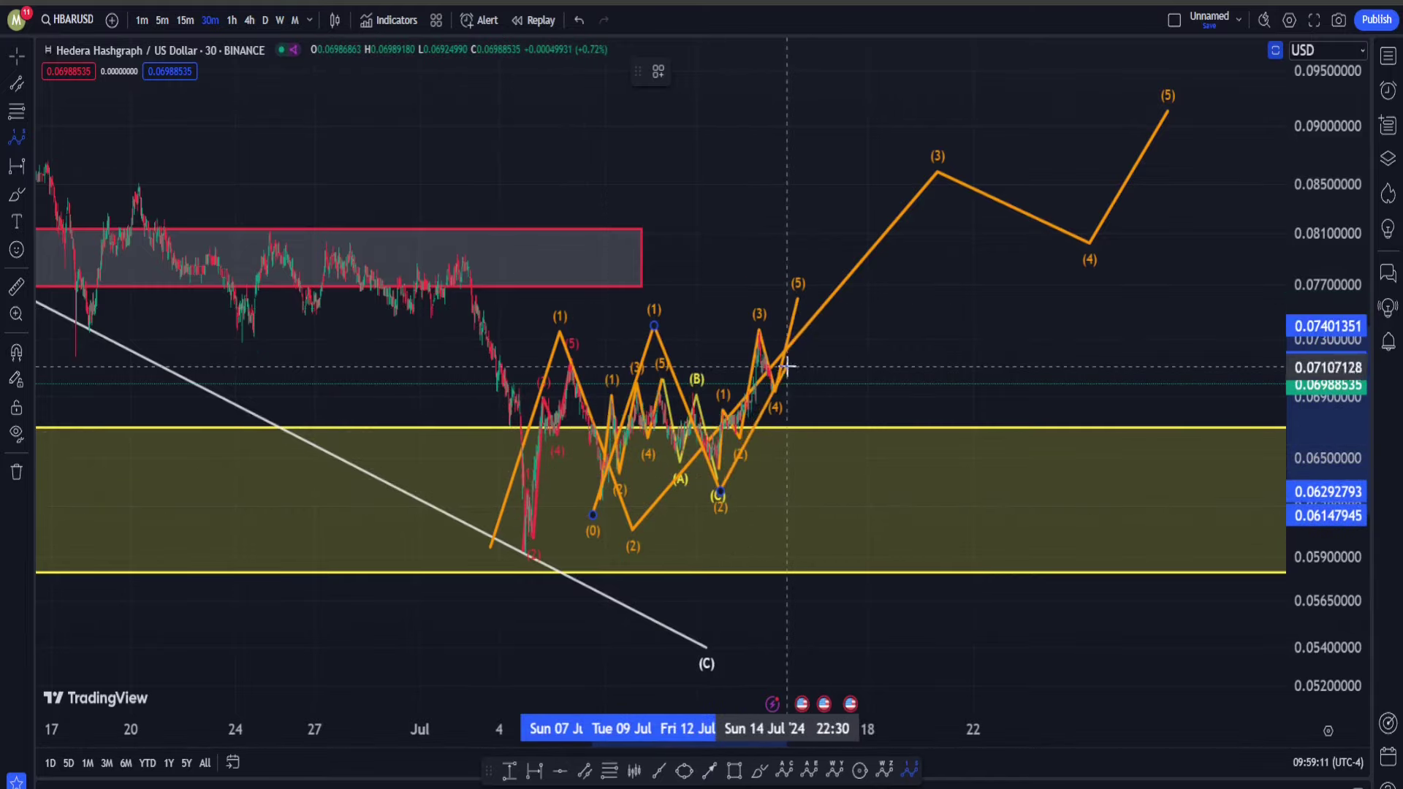
left_click(811, 219)
left_click(912, 305)
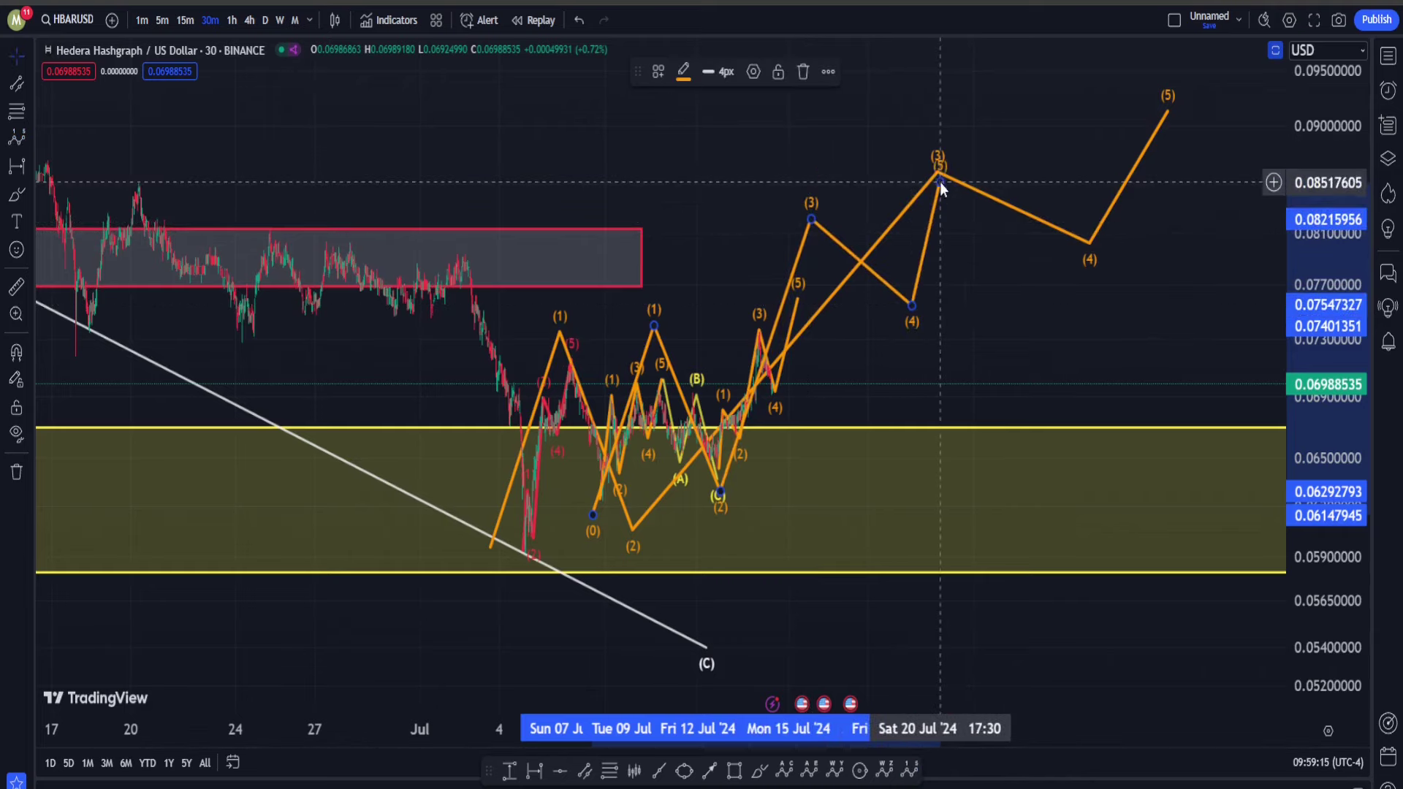
left_click(939, 182)
left_click(680, 76)
left_click(684, 123)
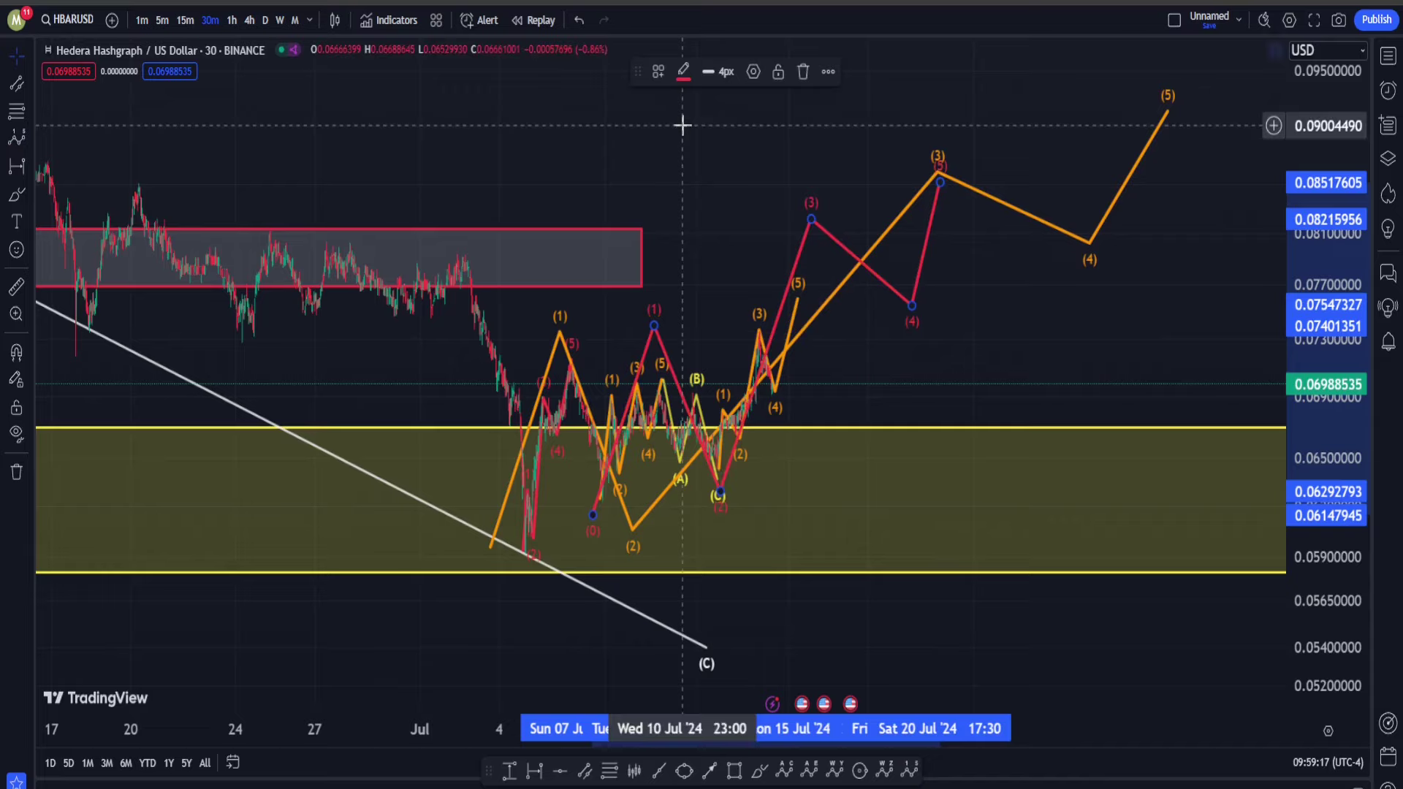
- Raise the large orange (3) to the red (5), and move the short wave's (5) onto the red (3)
scroll(592, 353, "up", 3)
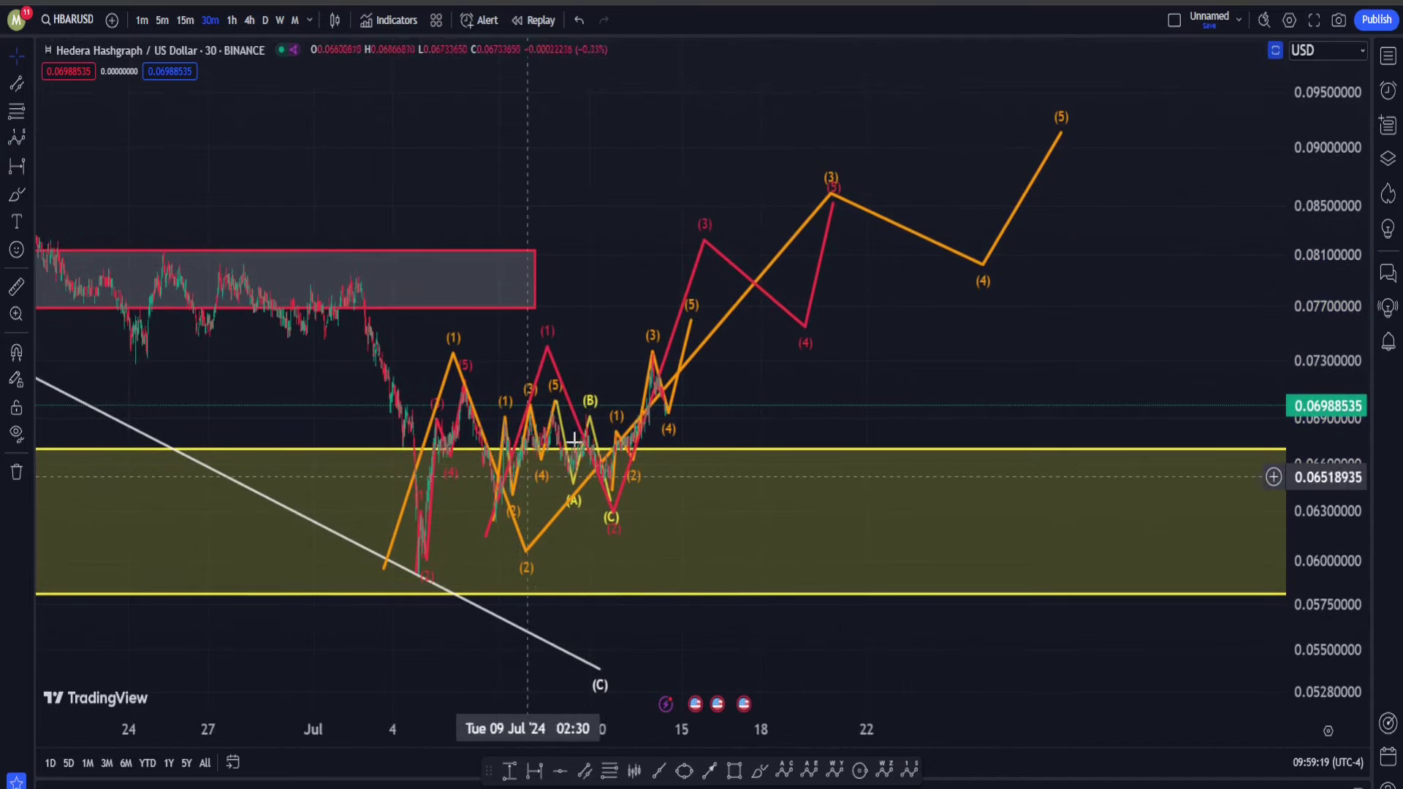
left_click(829, 197)
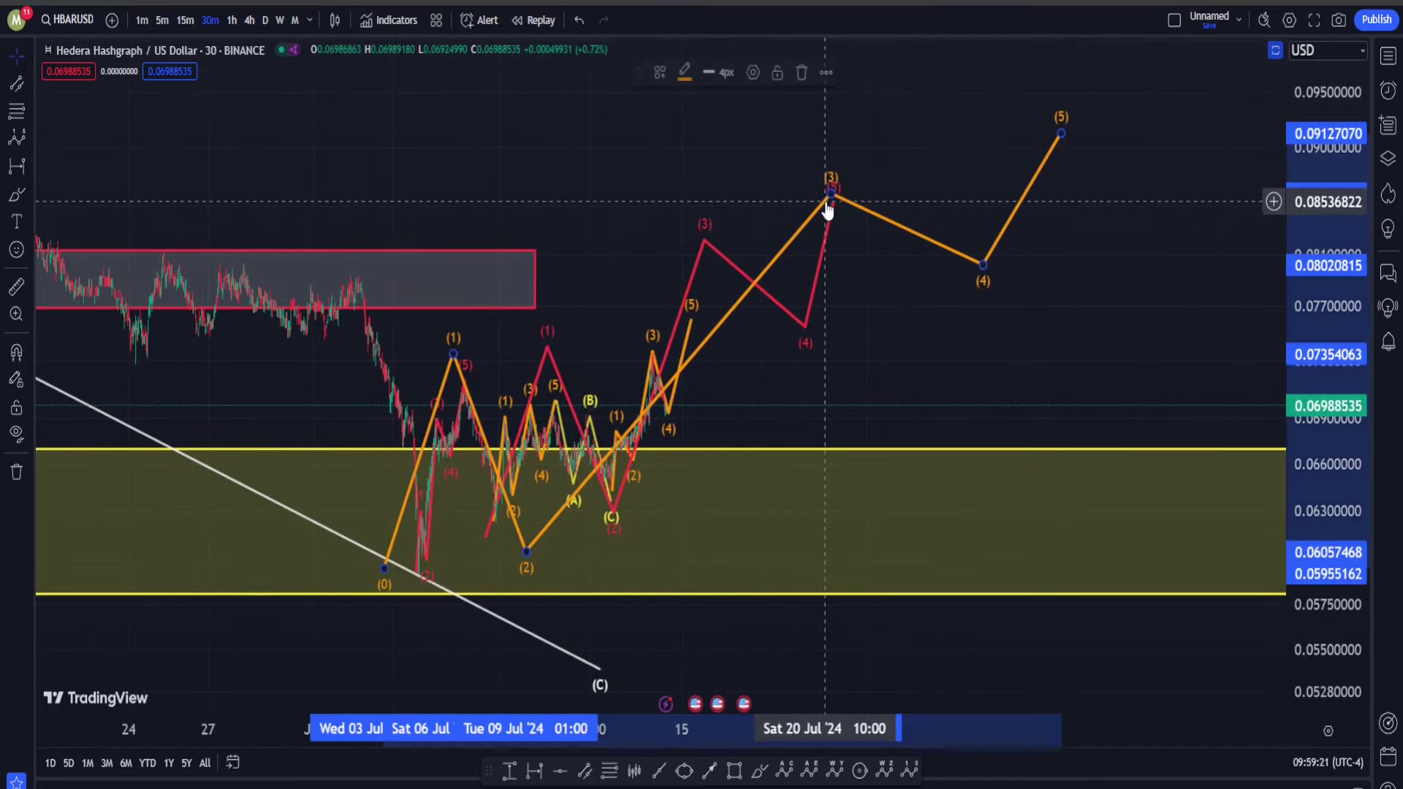
left_click_drag(832, 193, 838, 172)
left_click_drag(980, 263, 982, 264)
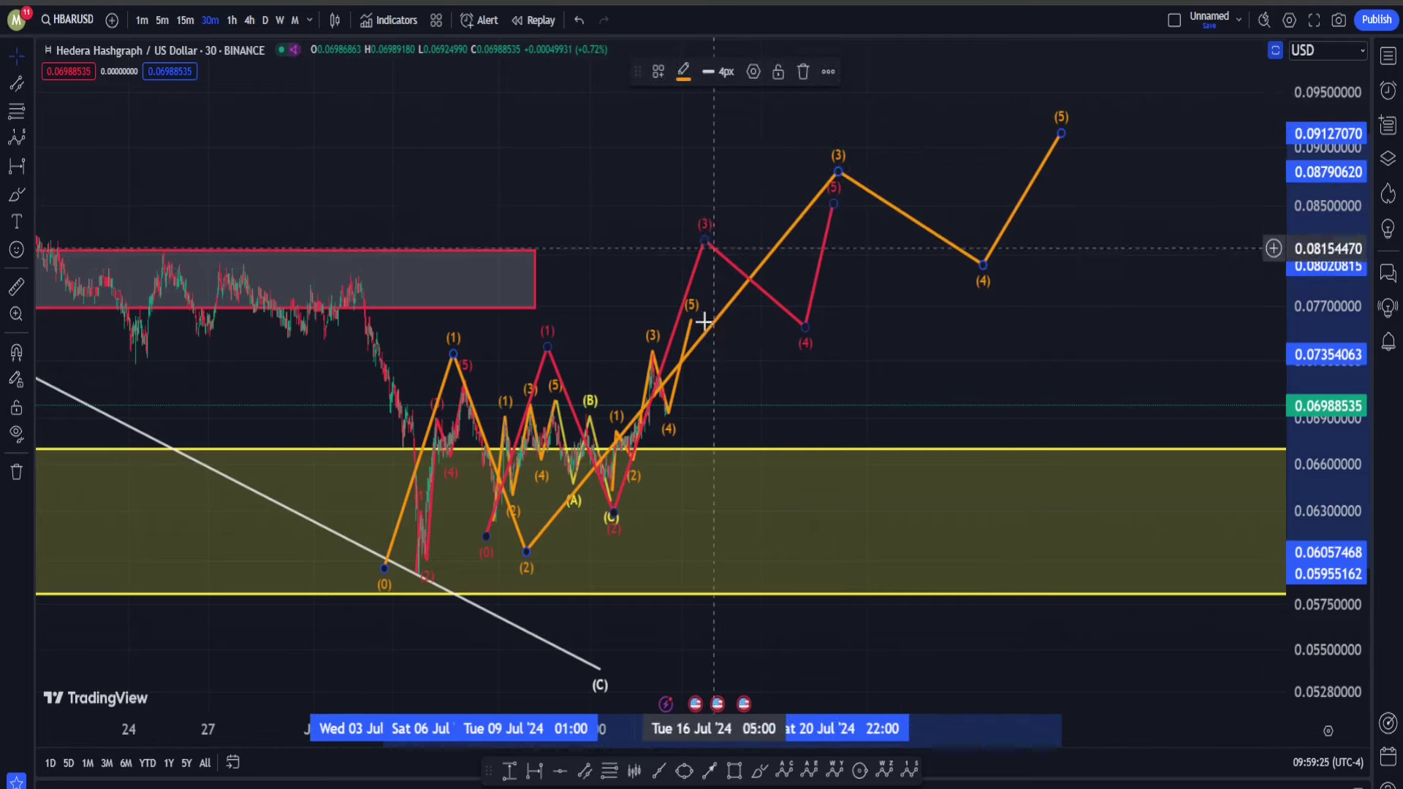
left_click_drag(692, 324, 1006, 126)
scroll(716, 326, "up", 6)
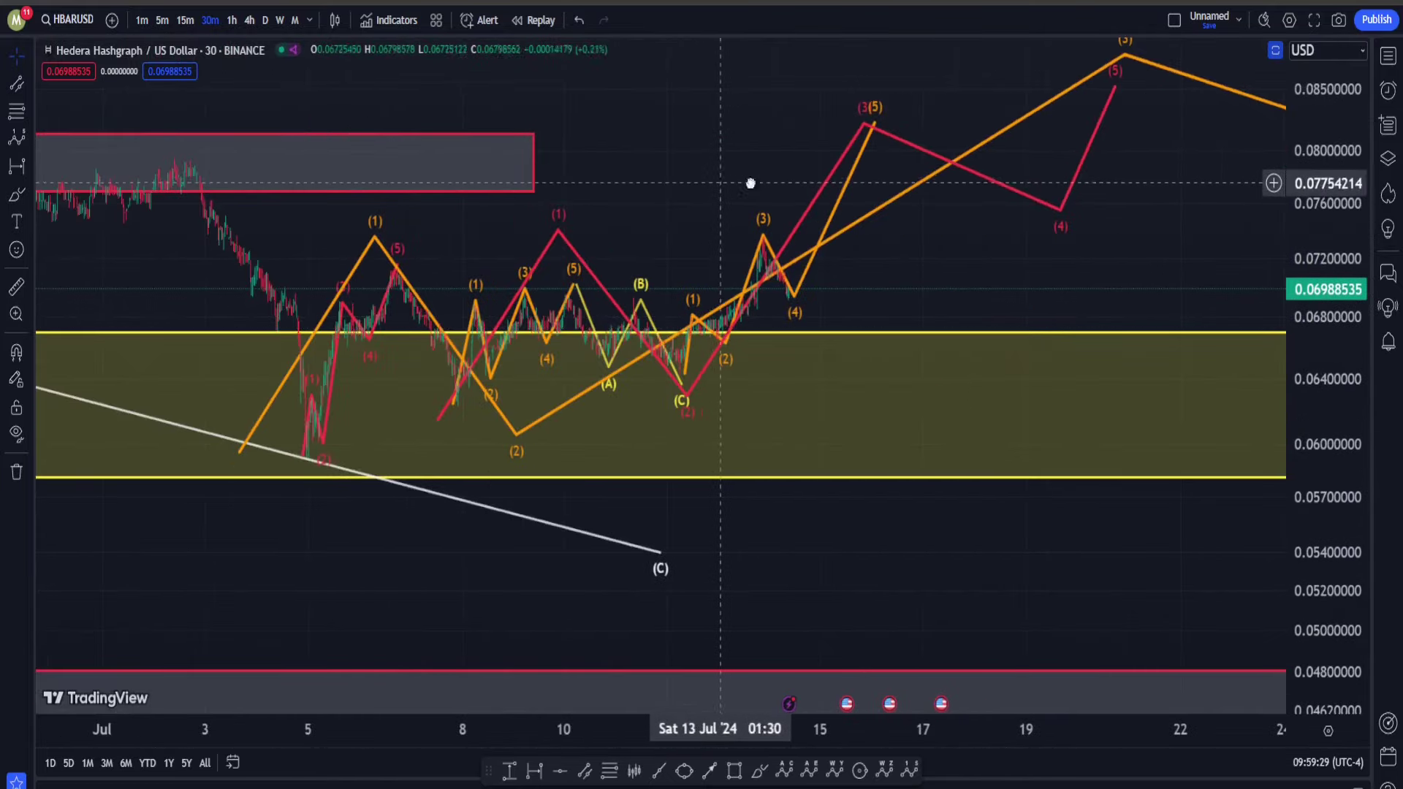
- Adjust the large orange wave's (3) peak to about 0.0871, just above the red (5)
left_click_drag(790, 181, 833, 173)
double_click(1357, 202)
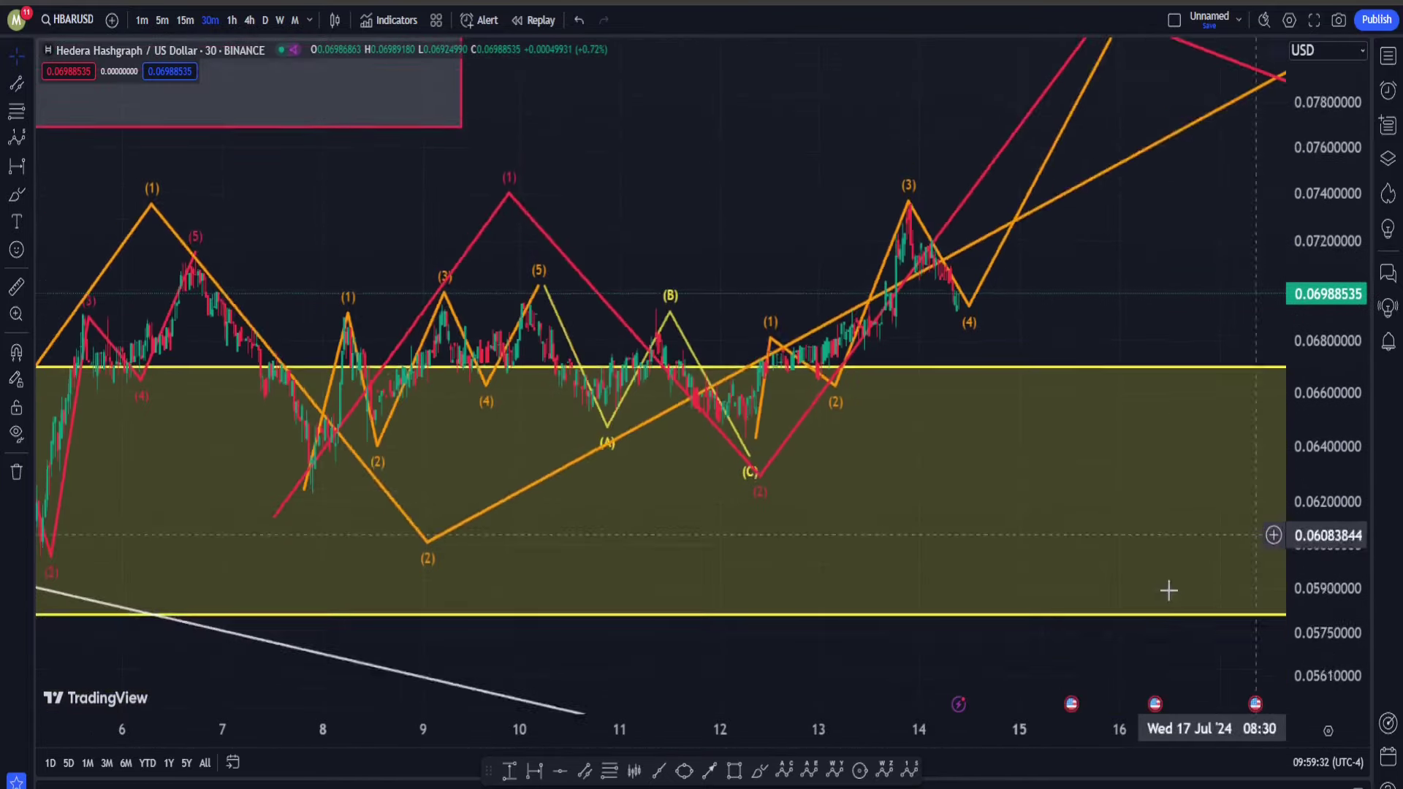
scroll(1125, 512, "down", 2)
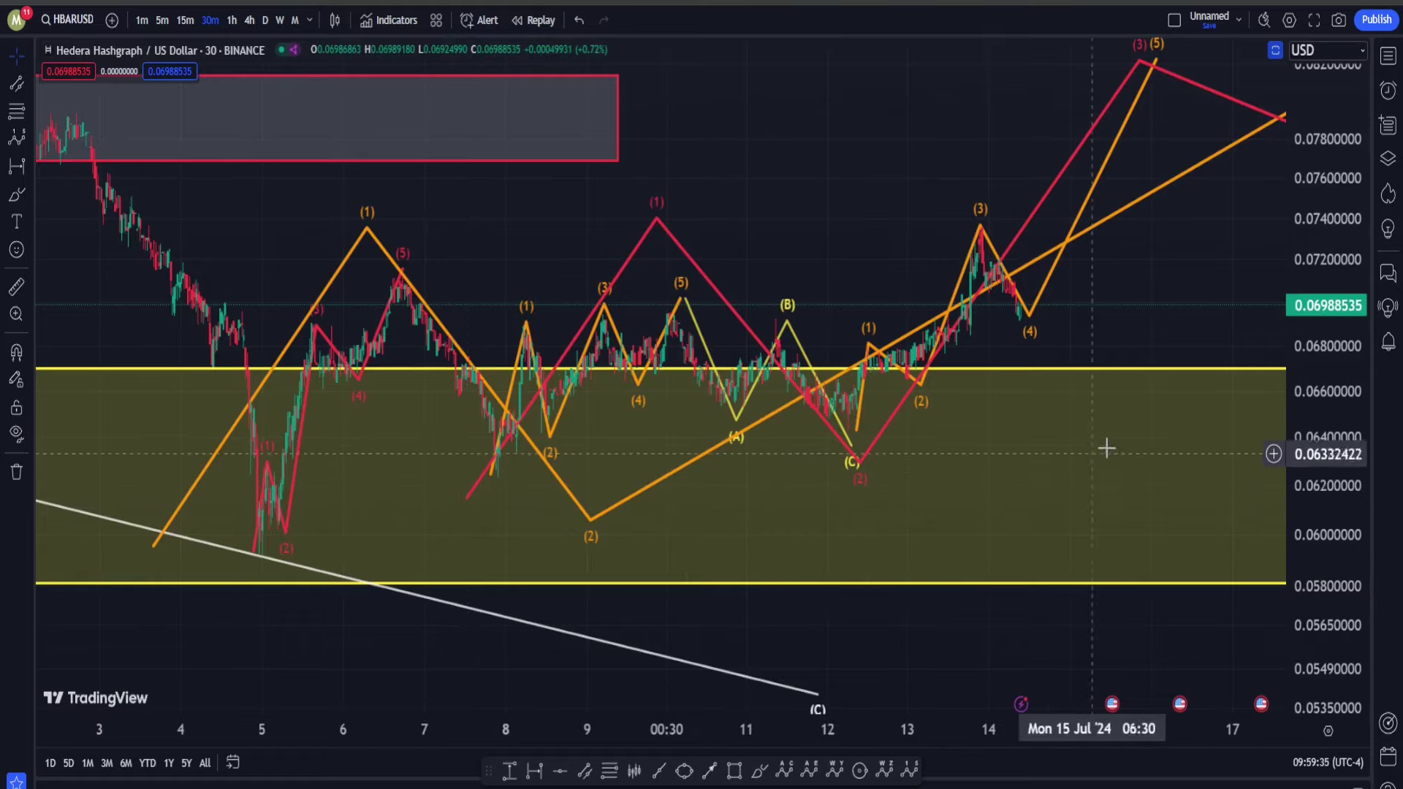
left_click_drag(1036, 464, 848, 567)
scroll(966, 540, "down", 3)
left_click_drag(965, 539, 689, 567)
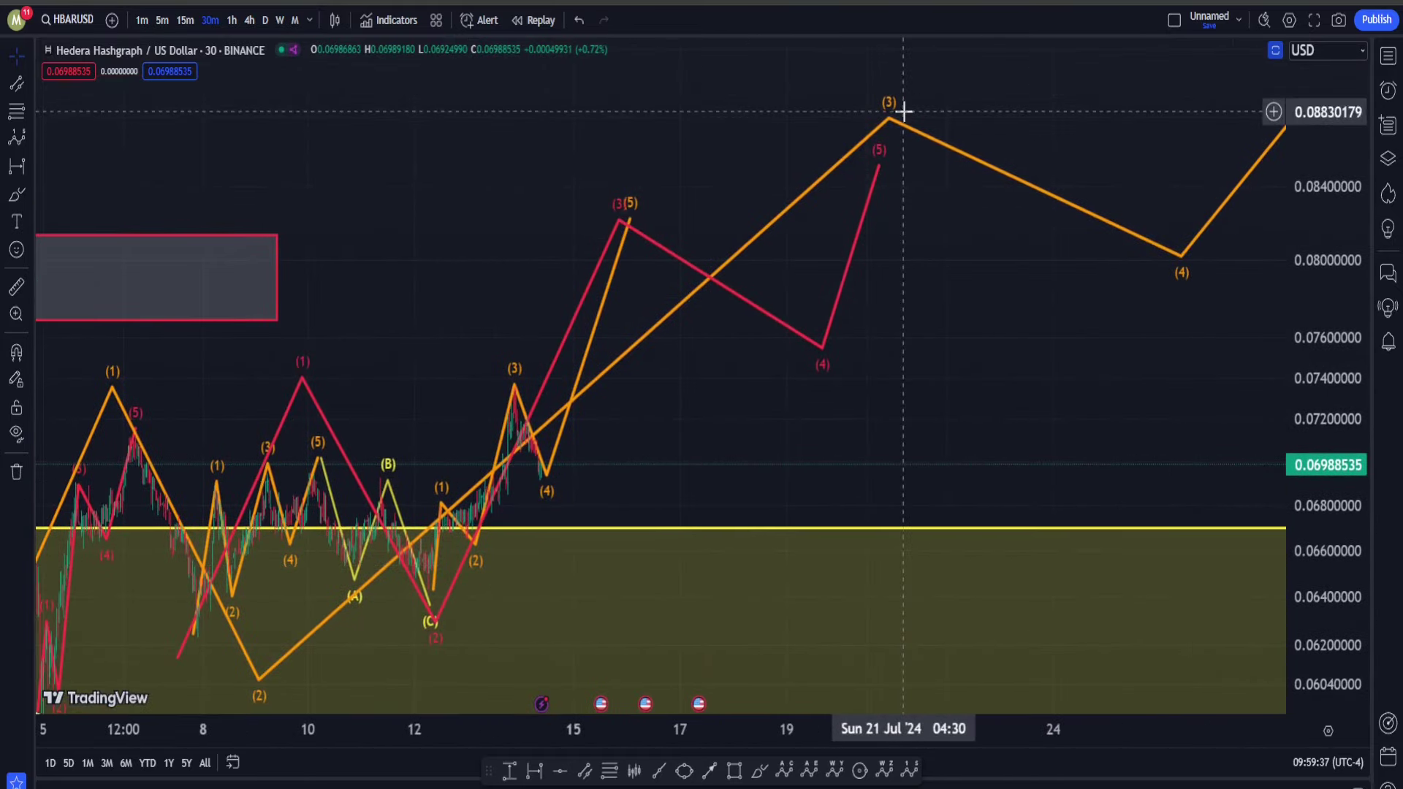
left_click(887, 121)
left_click_drag(893, 133, 890, 133)
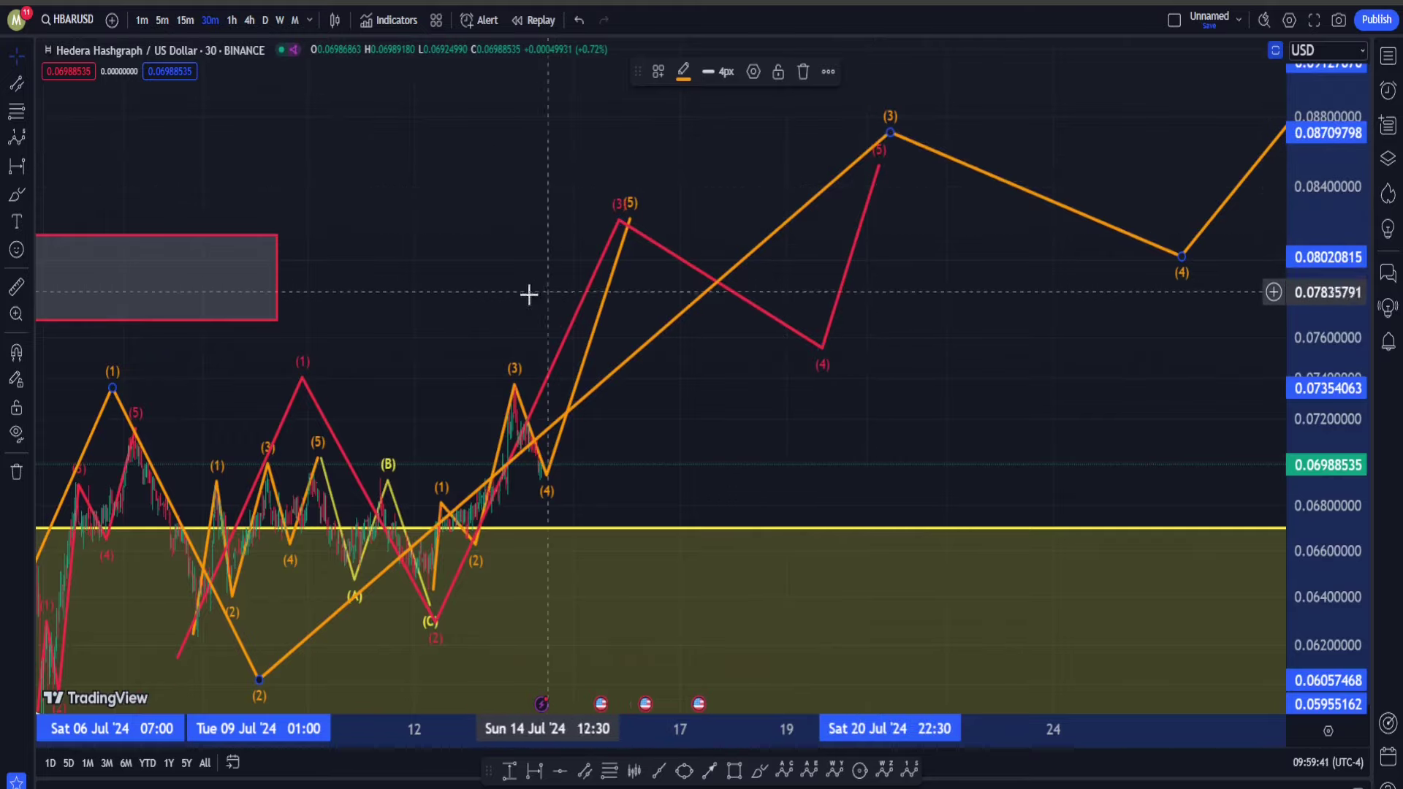
- Reframe the chart and sketch a white freehand arc above the projected waves
left_click_drag(529, 295, 612, 285)
scroll(820, 285, "down", 5)
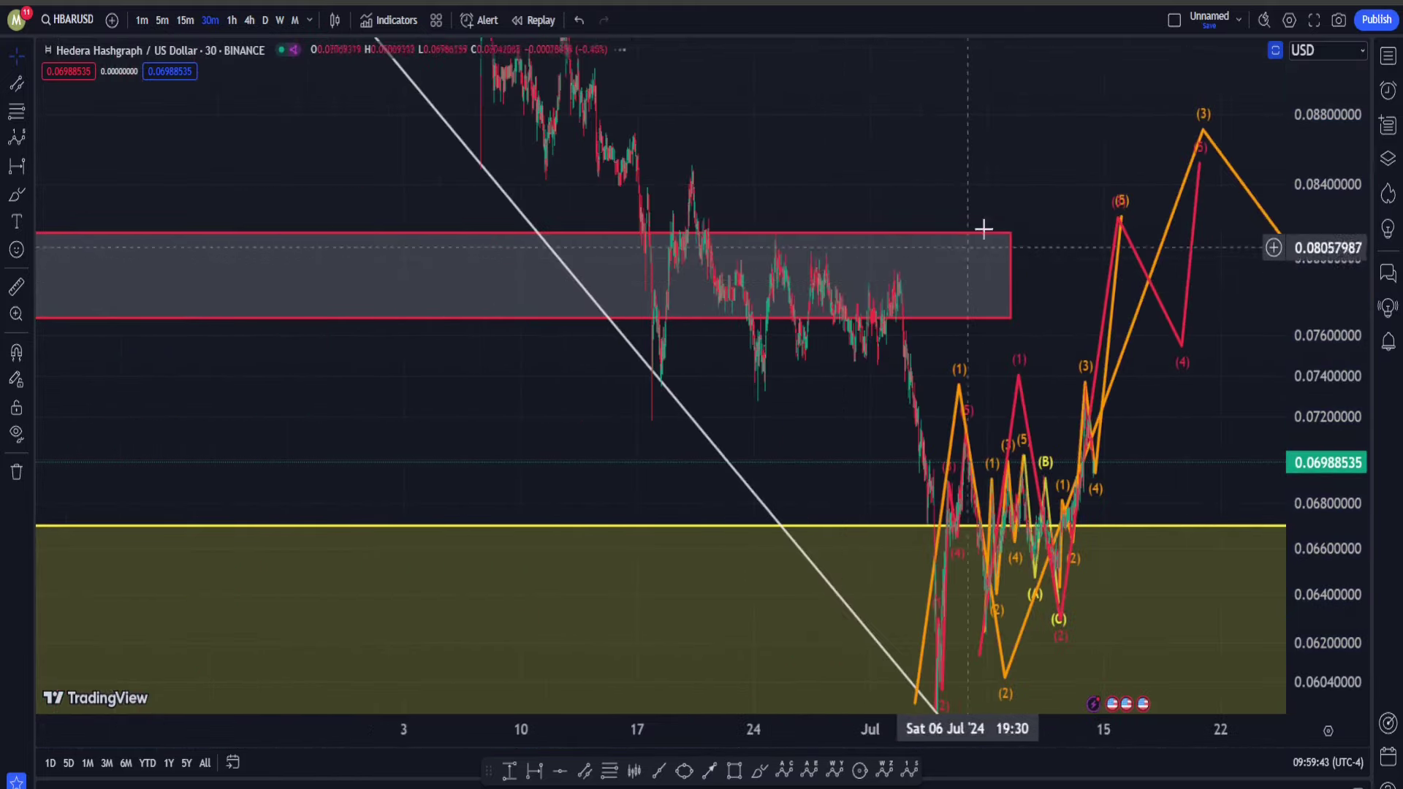
left_click_drag(820, 188, 800, 191)
left_click_drag(1289, 301, 1288, 429)
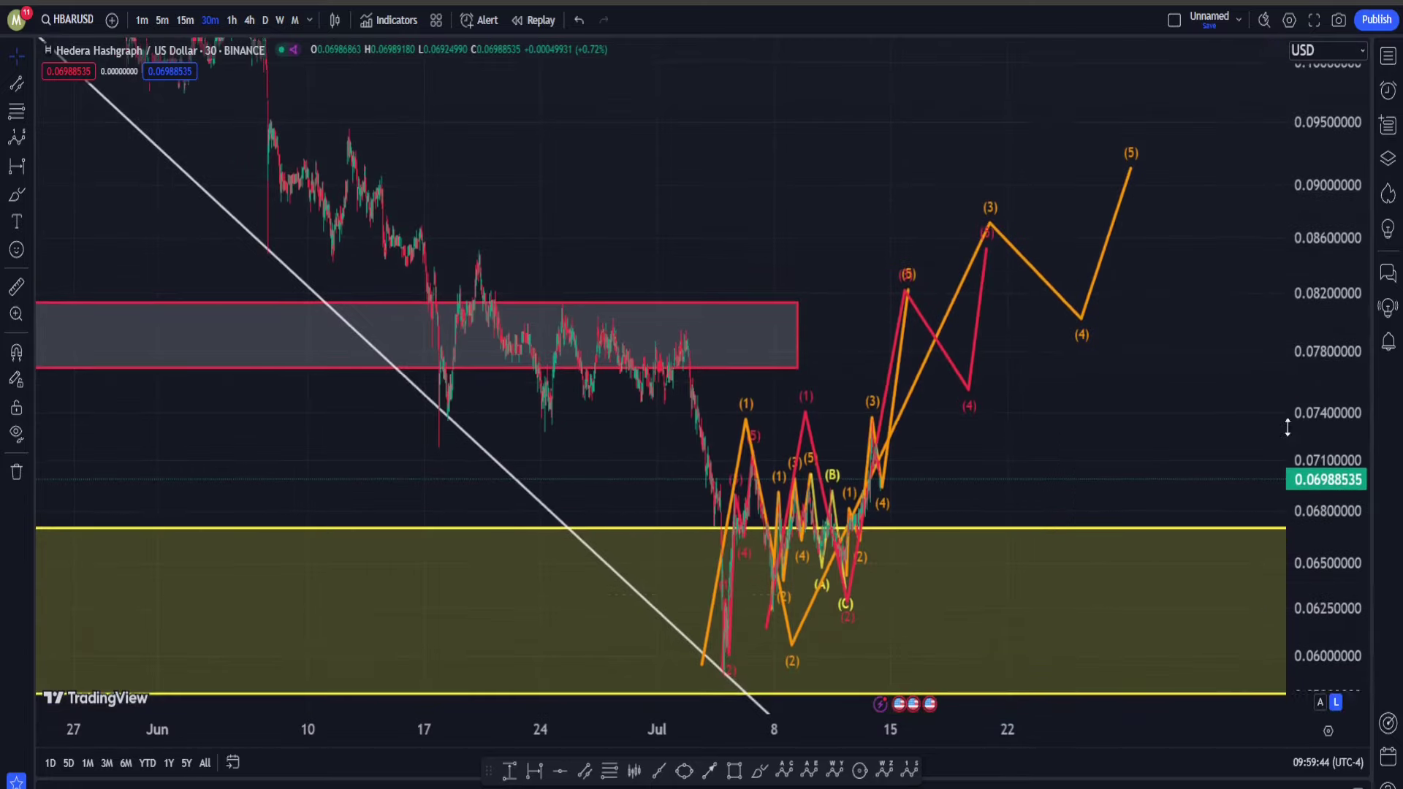
left_click(760, 774)
mouse_move(1193, 103)
left_mouse_down()
mouse_move(865, 417)
mouse_move(1209, 86)
left_mouse_up()
- Undo the white freehand arc with Ctrl+Z
key("ctrl+z")
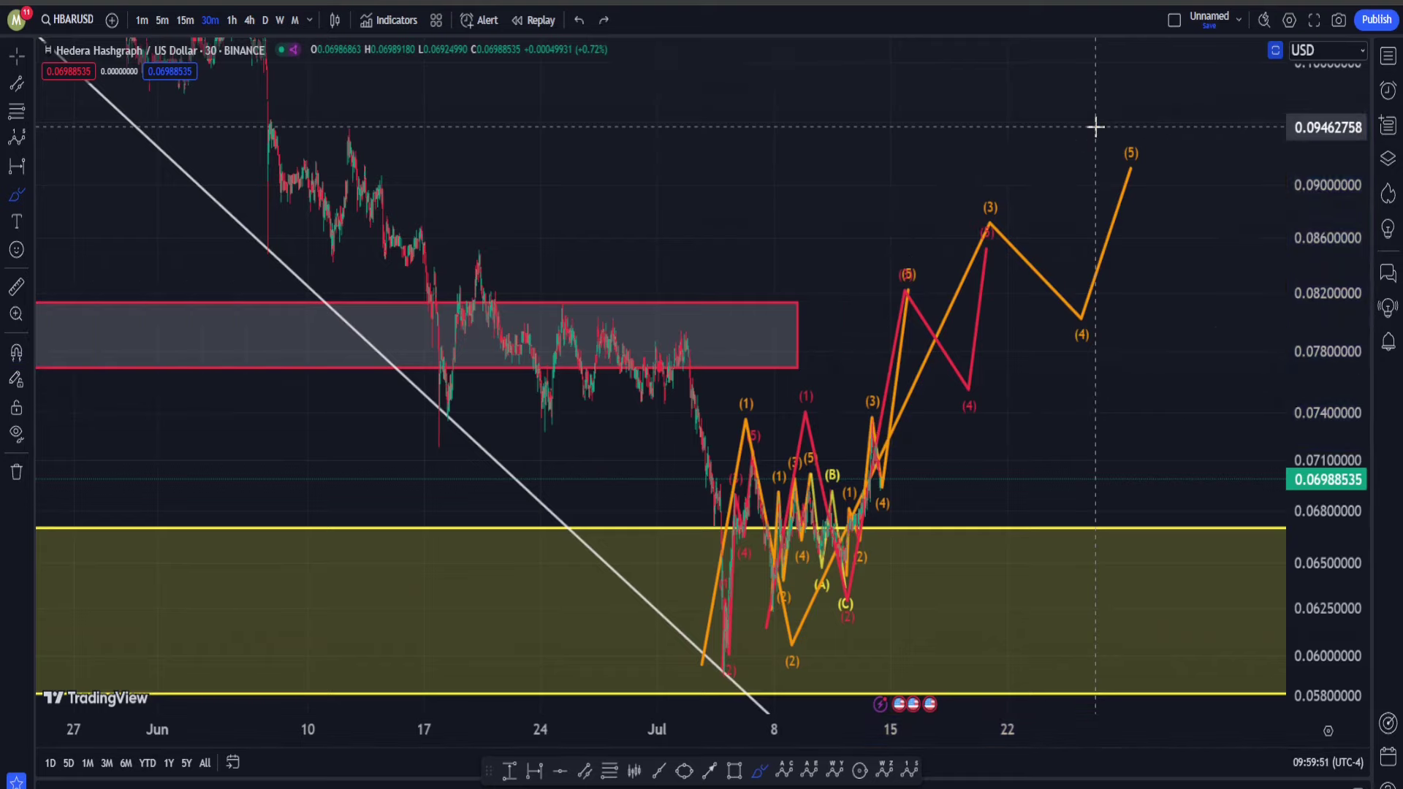
key("ctrl")
key("ctrl+z")
key("ctrl+z")
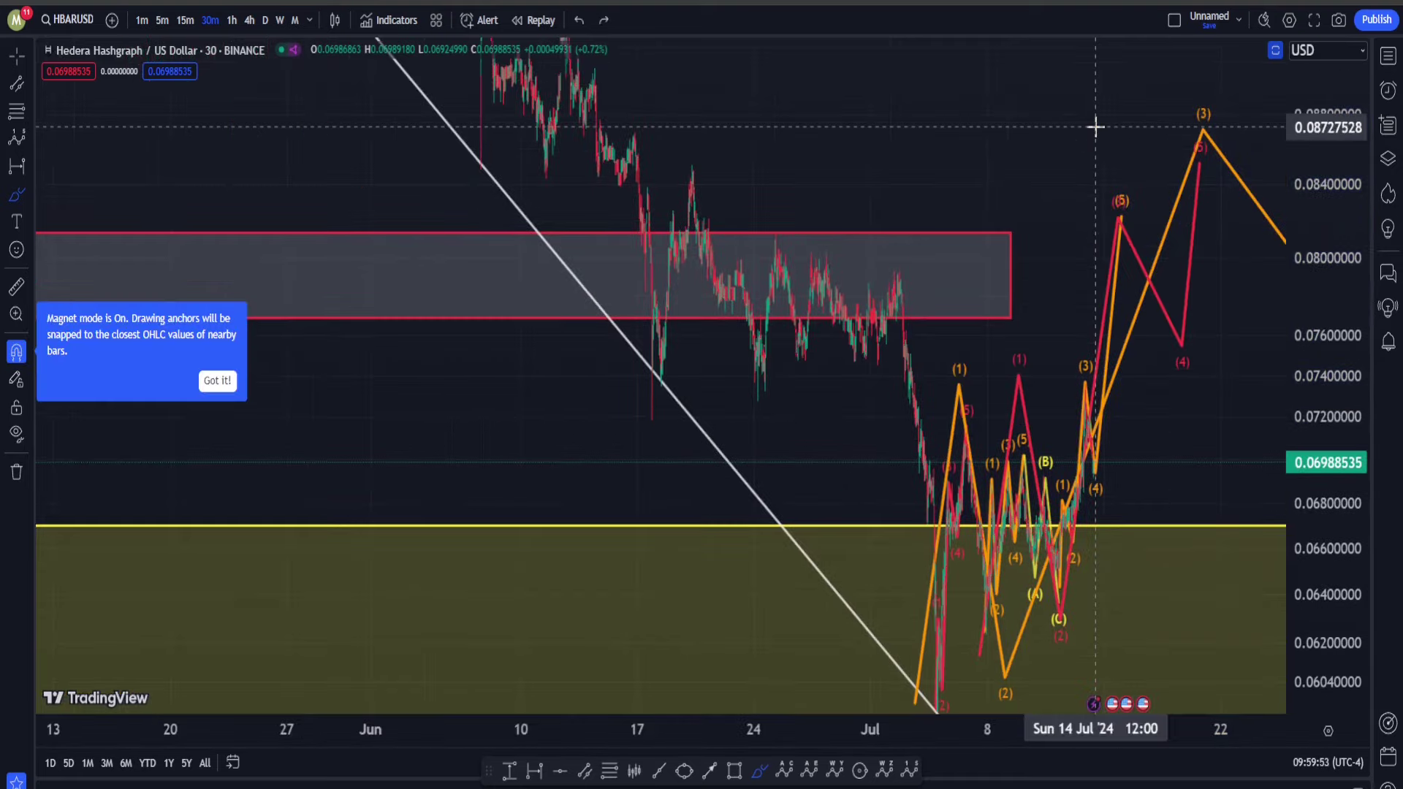
key("Escape")
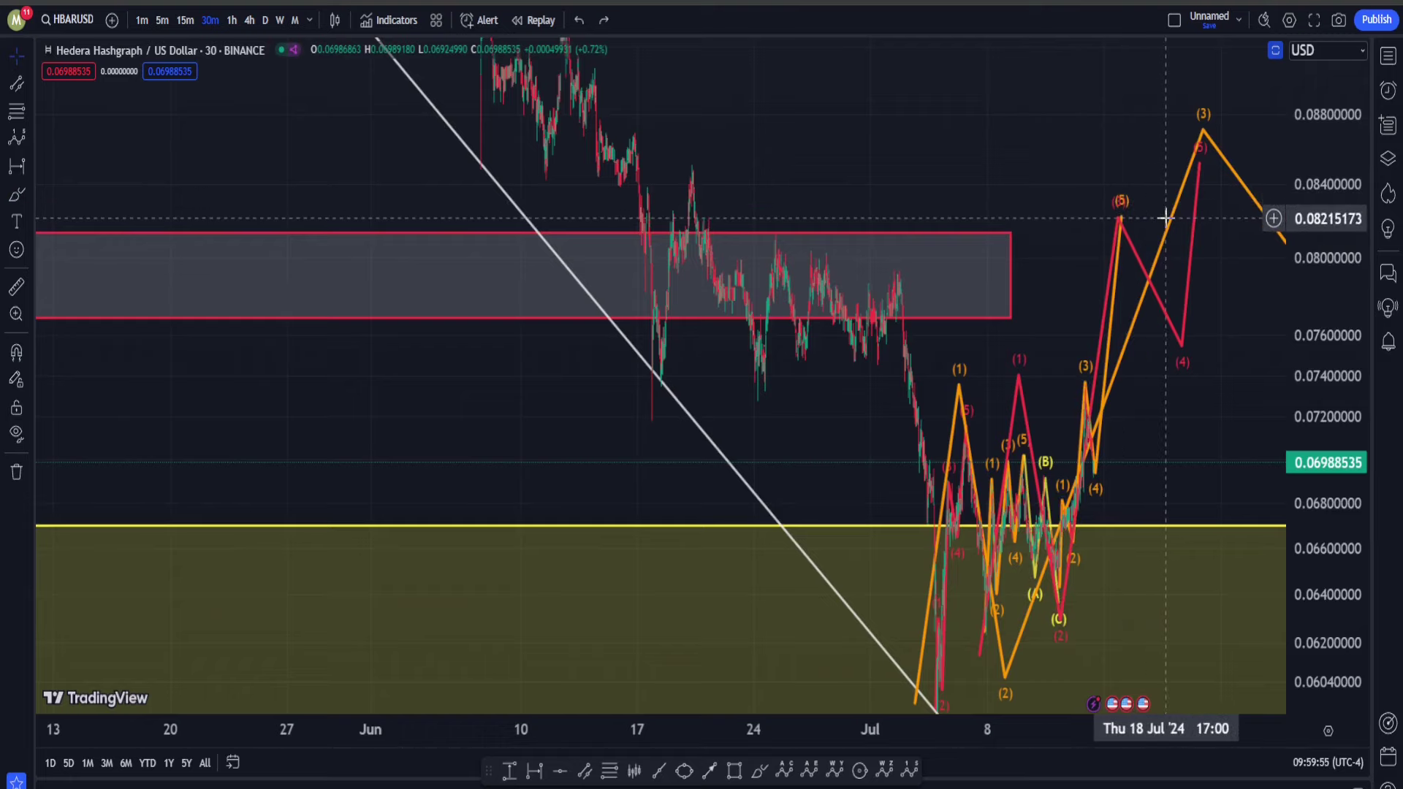
- Delete the large orange wave projection and restore the red wave with Ctrl+Z
left_click(1166, 221)
key("Delete")
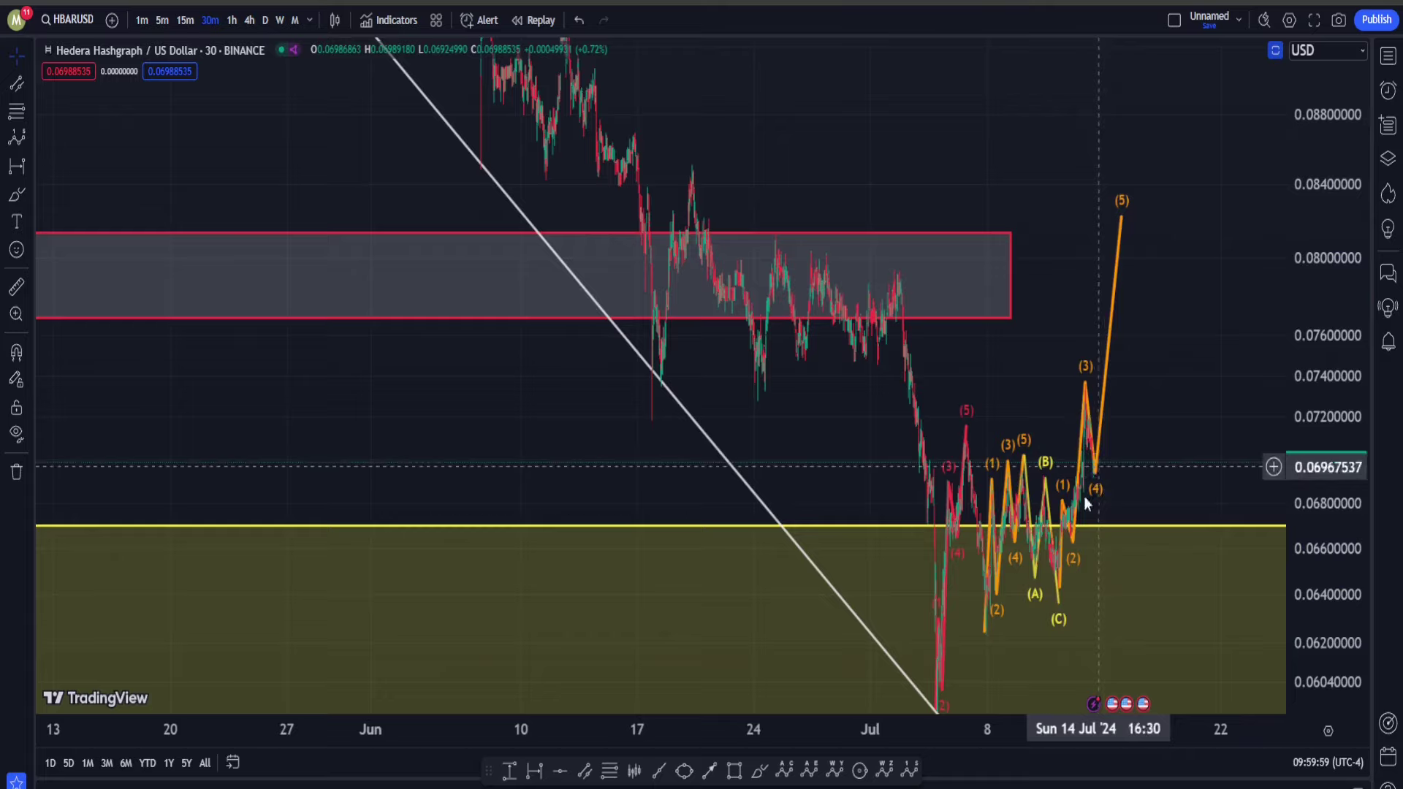
key("ctrl+z")
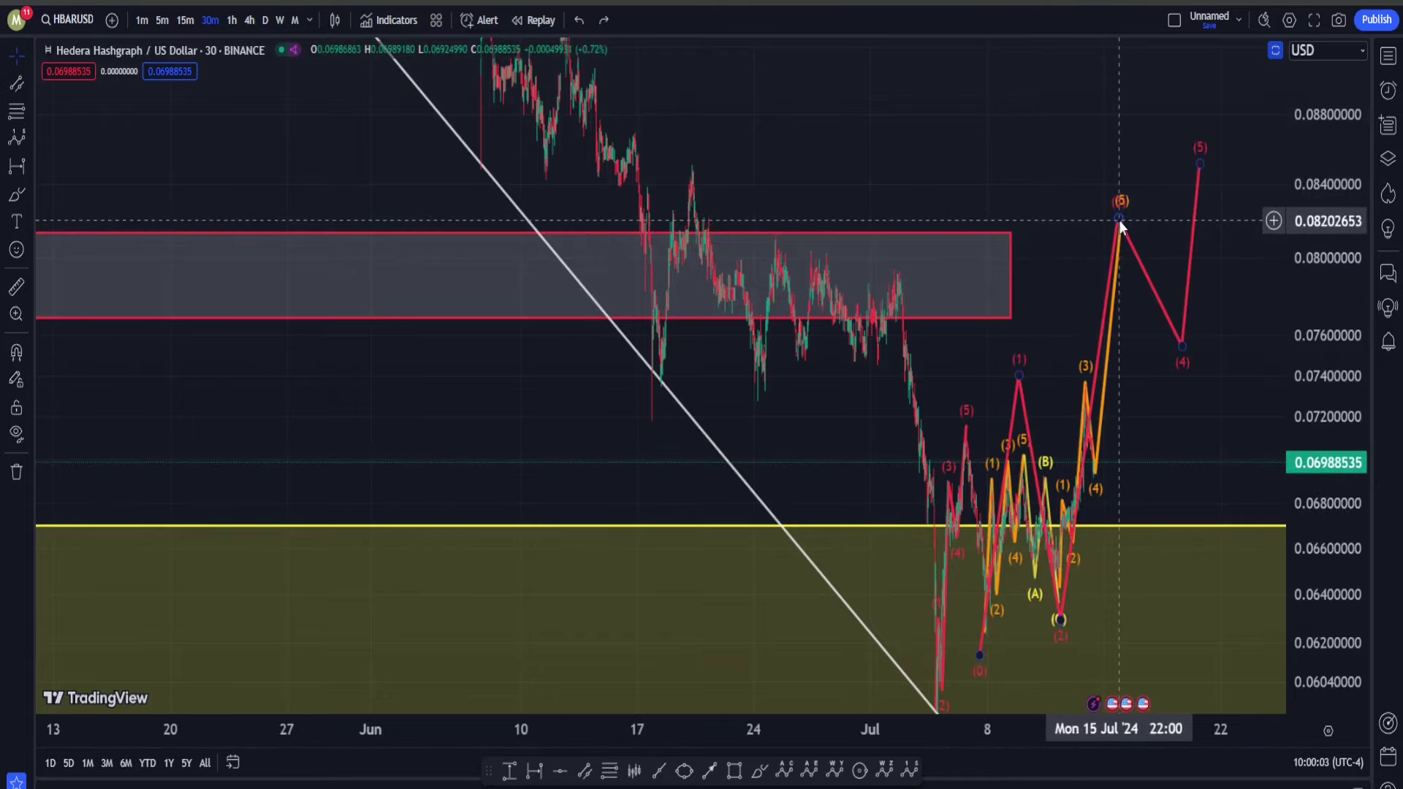
left_click_drag(1318, 202, 1253, 456)
left_click_drag(1175, 428, 786, 453)
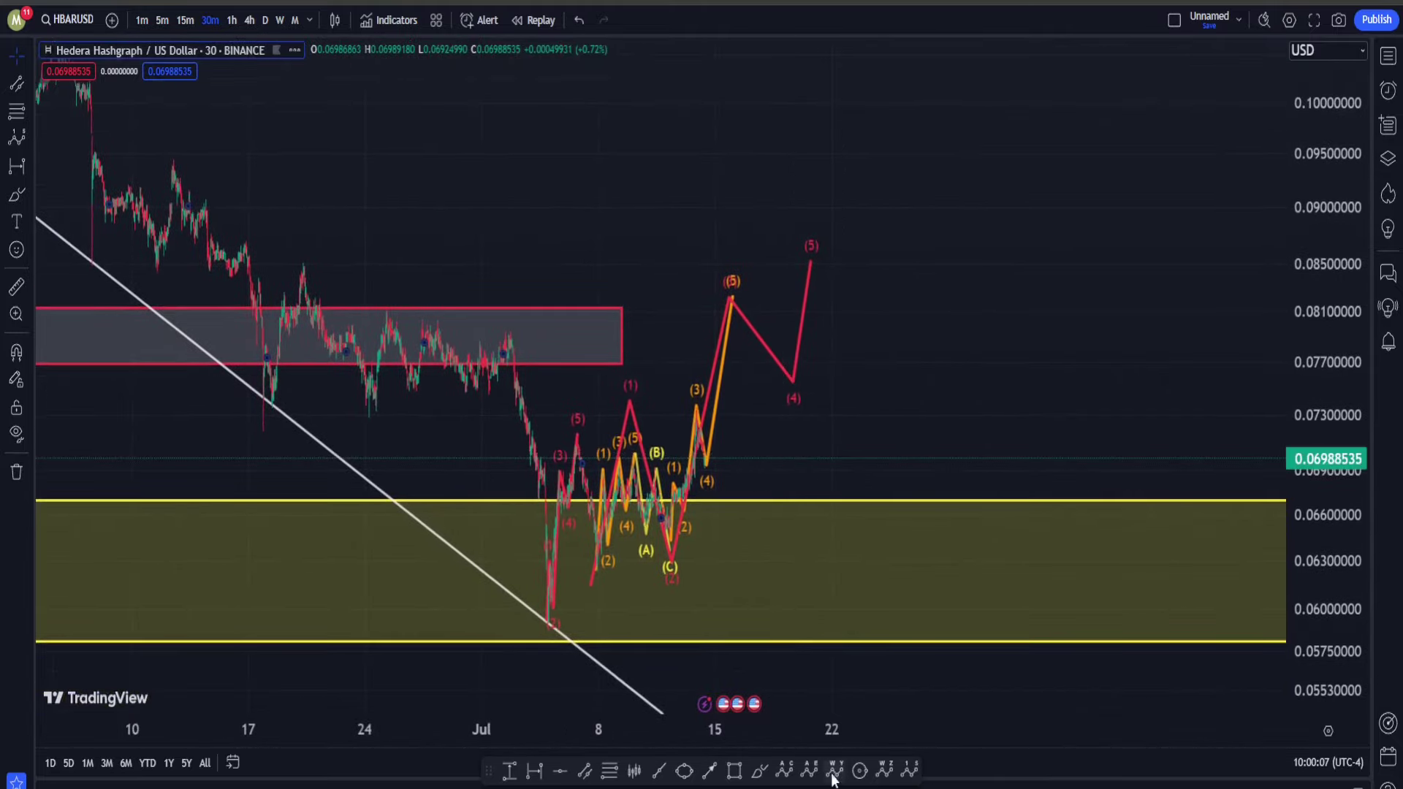
- Draw a yellow ABC correction rising from 0.0595 to (C) near 0.0871
left_click(516, 605)
left_click(588, 400)
left_click(652, 598)
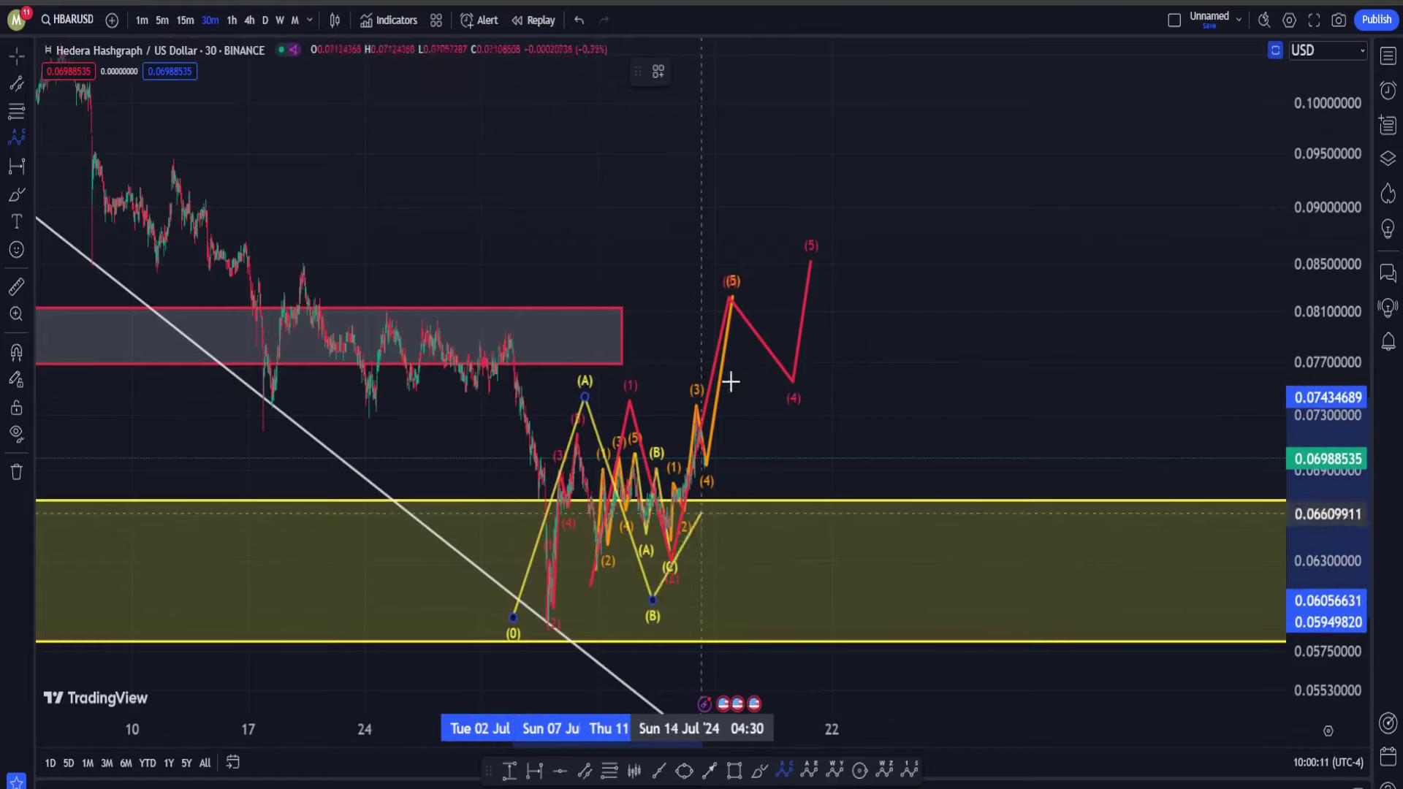
left_click(800, 241)
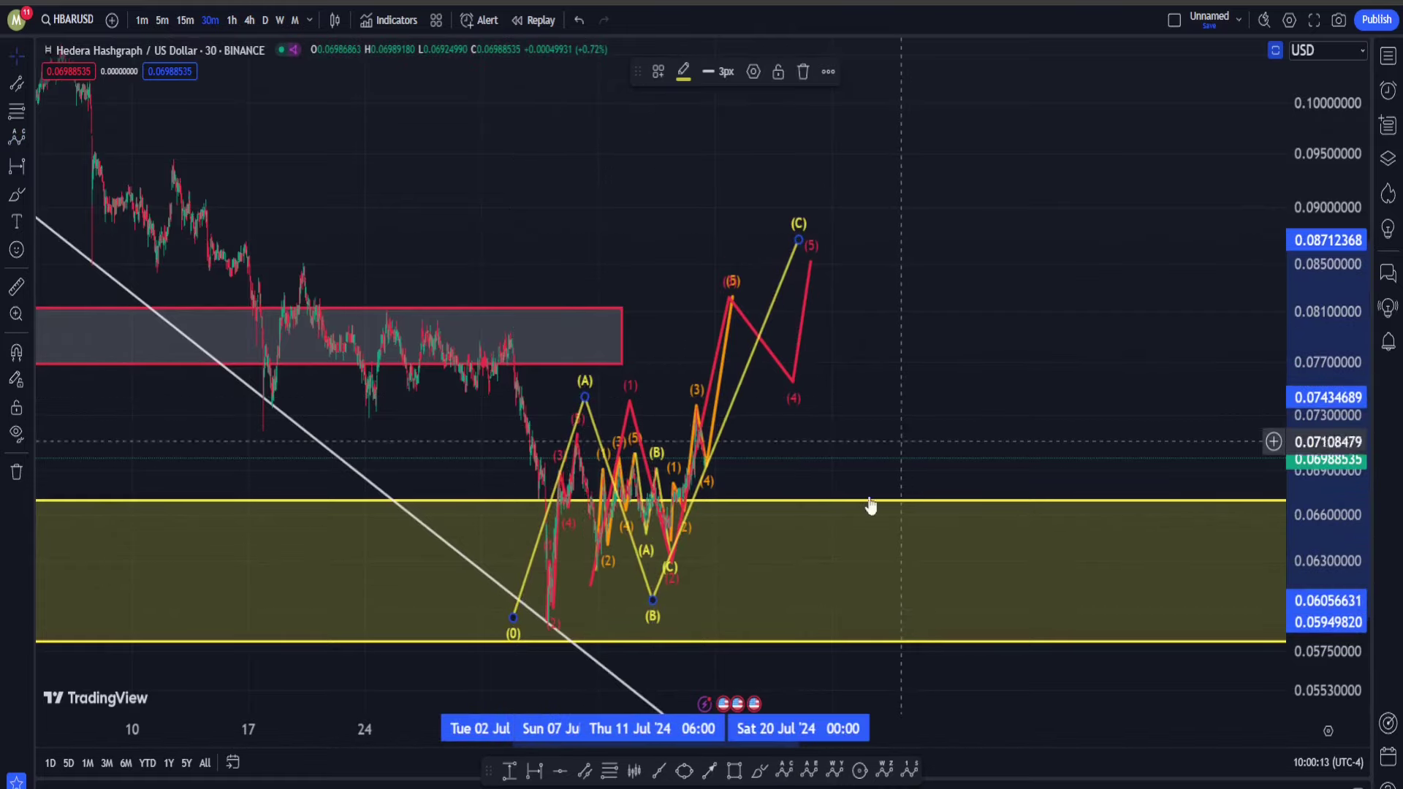
- Brush a white downward path from (C) and a white ellipse around the early-July low
left_click(759, 772)
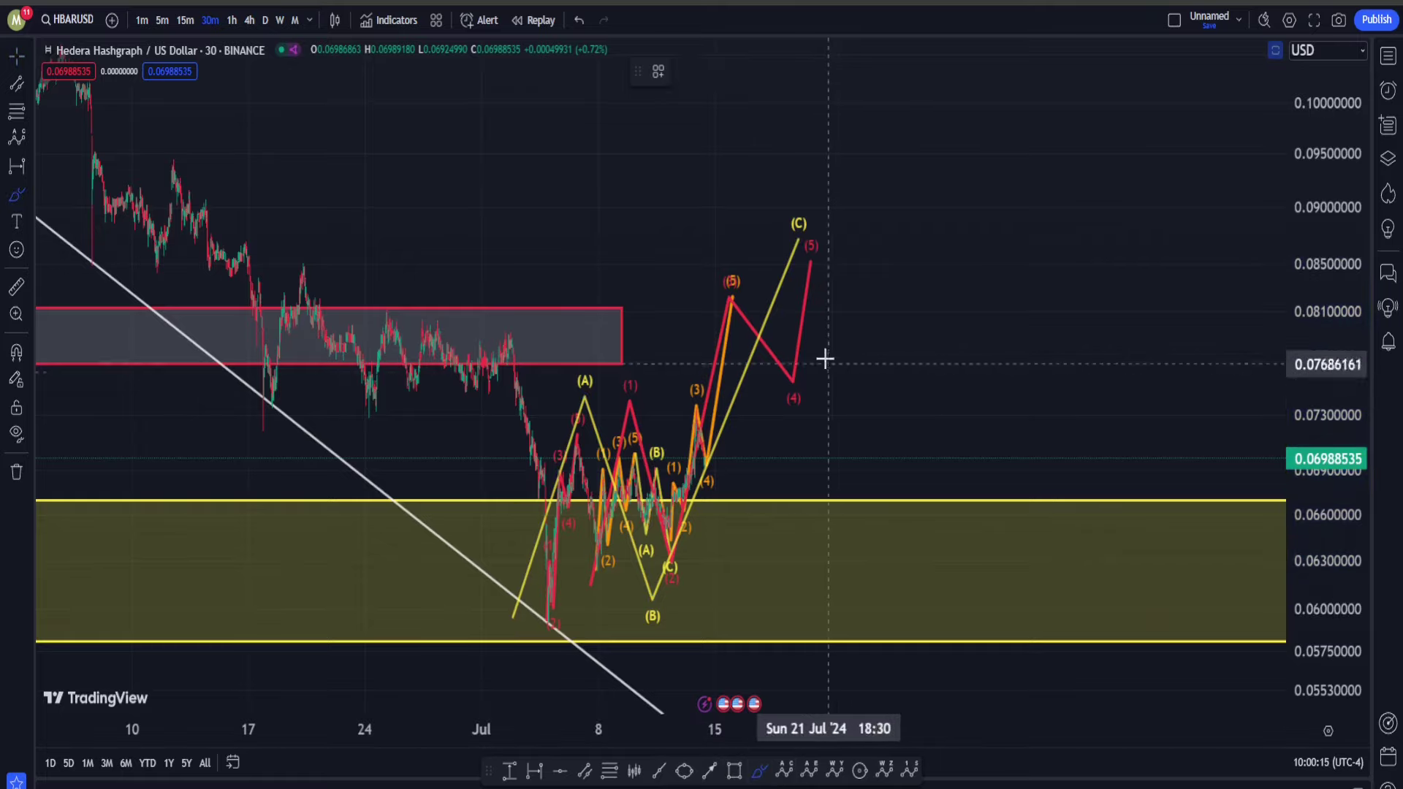
left_click_drag(797, 250, 941, 678)
mouse_move(559, 564)
left_mouse_down()
mouse_move(512, 581)
mouse_move(626, 701)
mouse_move(524, 571)
left_mouse_up()
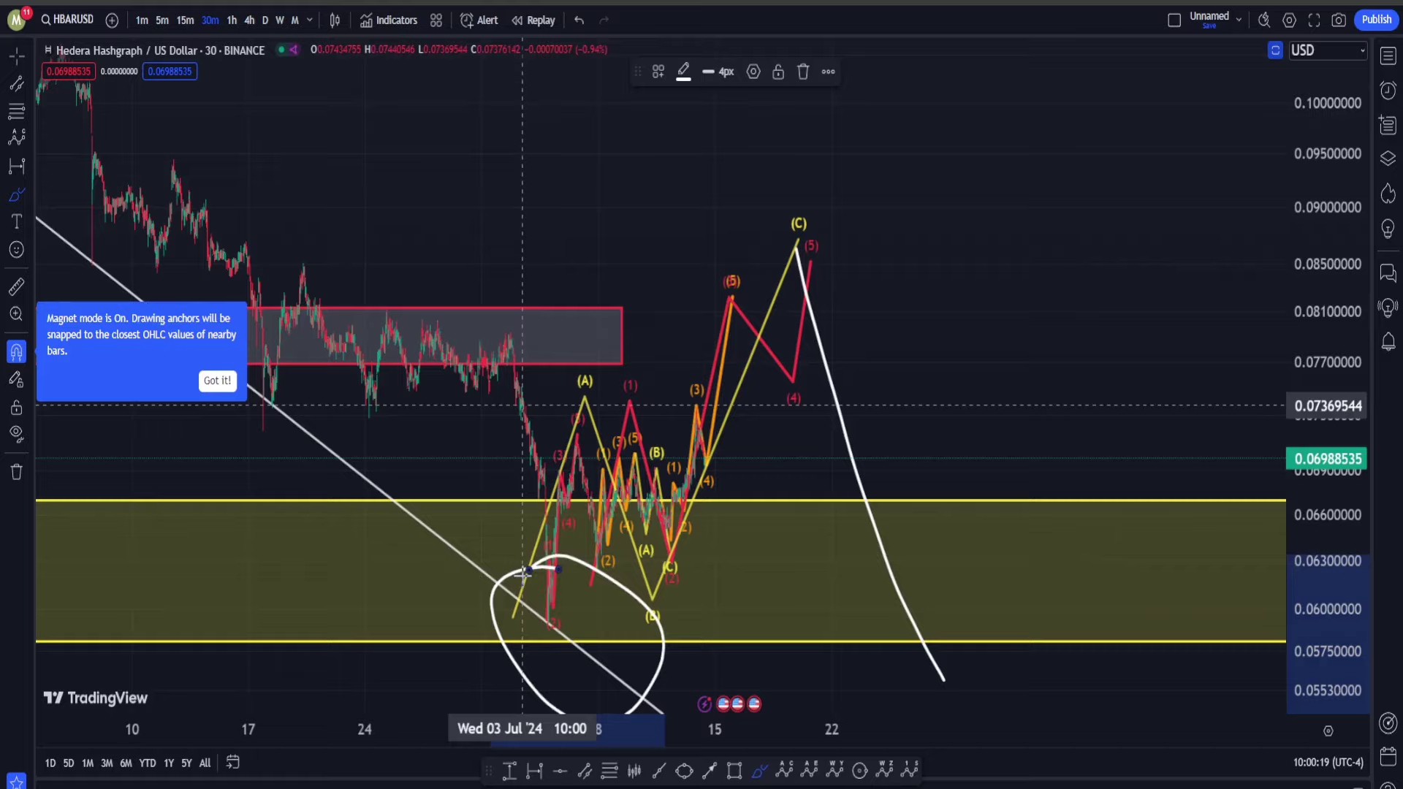
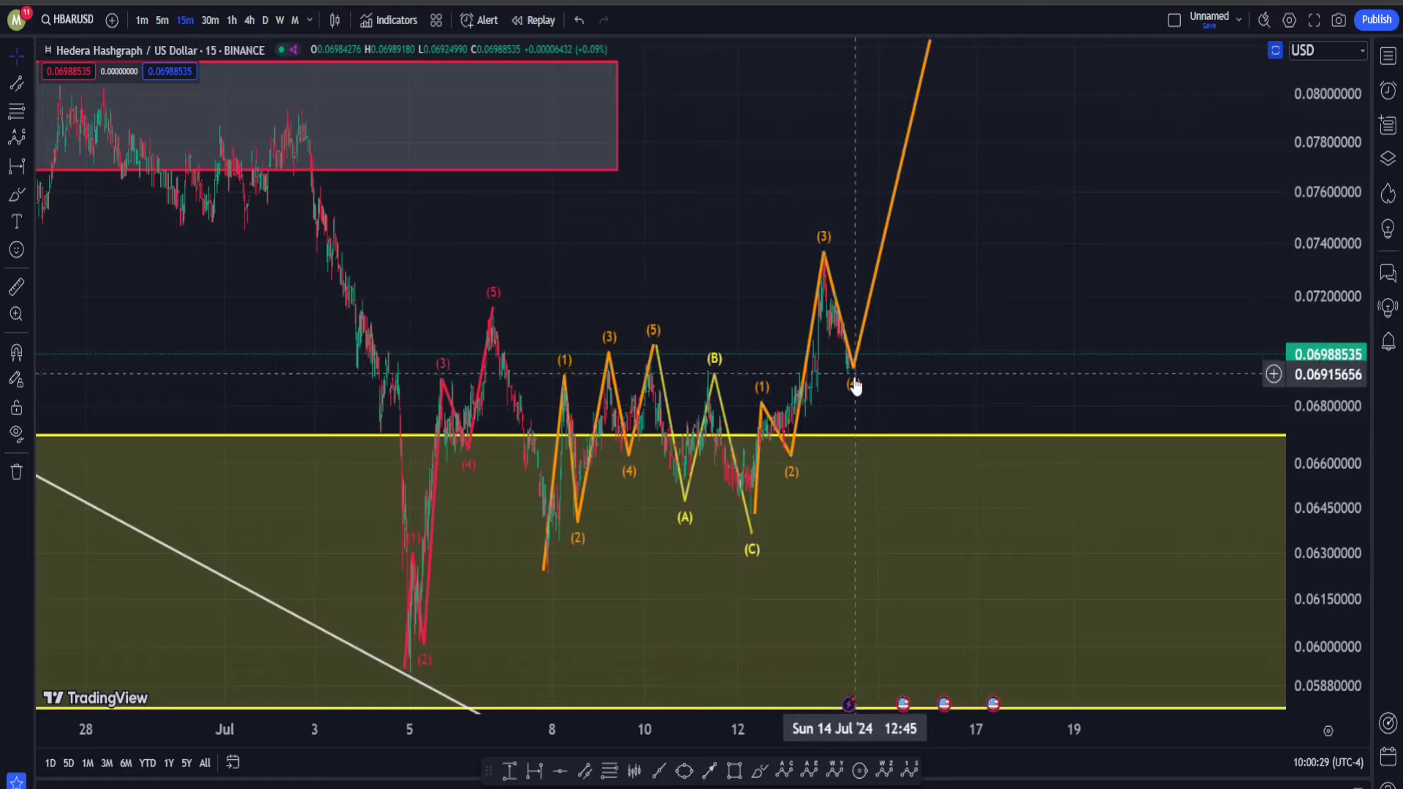
- Delete the orange upward projection wave from the 15-minute chart
left_click(854, 378)
key("Delete")
- Sketch white circles around the (C) low and the wave pattern, then undo them
left_click(760, 771)
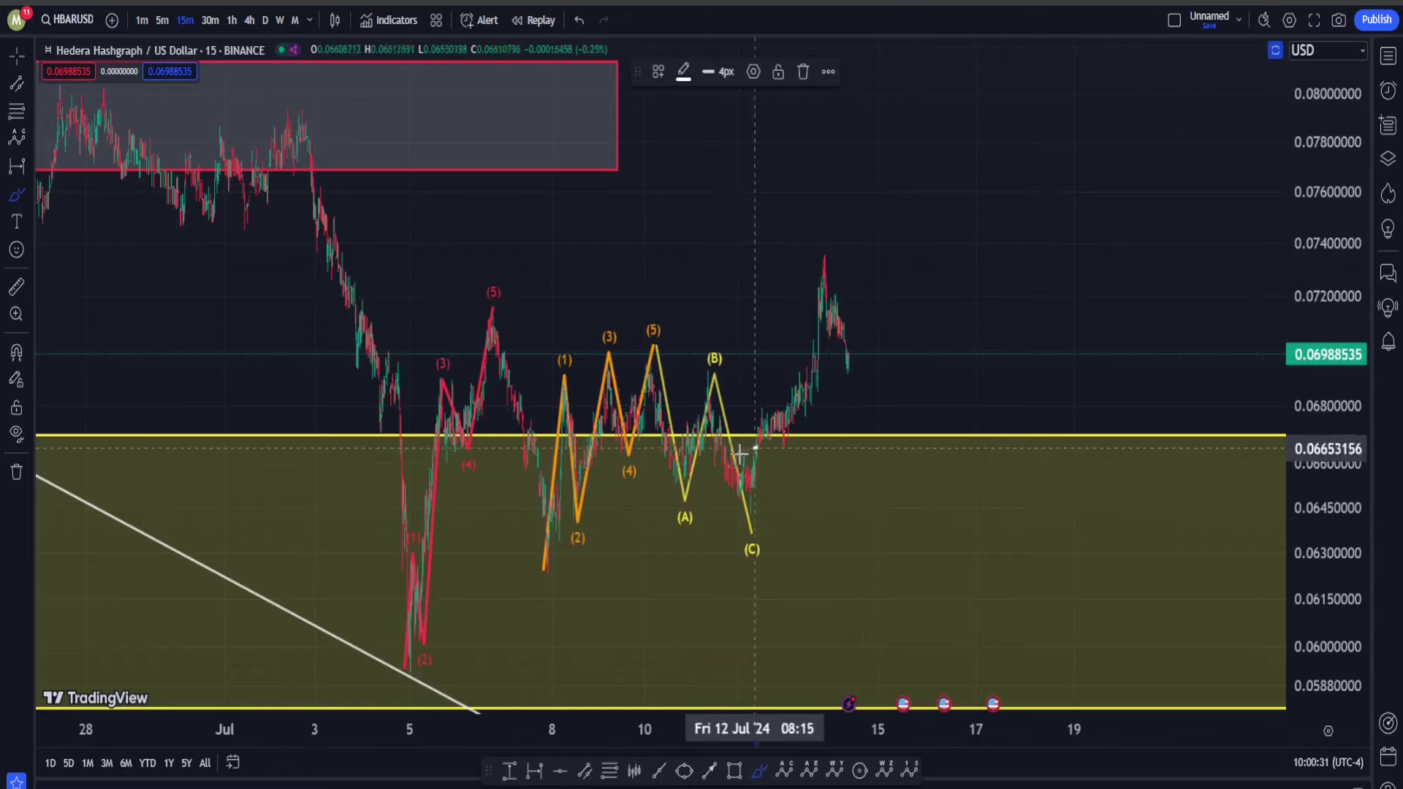
mouse_move(756, 447)
left_mouse_down()
mouse_move(804, 530)
mouse_move(767, 474)
mouse_move(818, 511)
left_mouse_up()
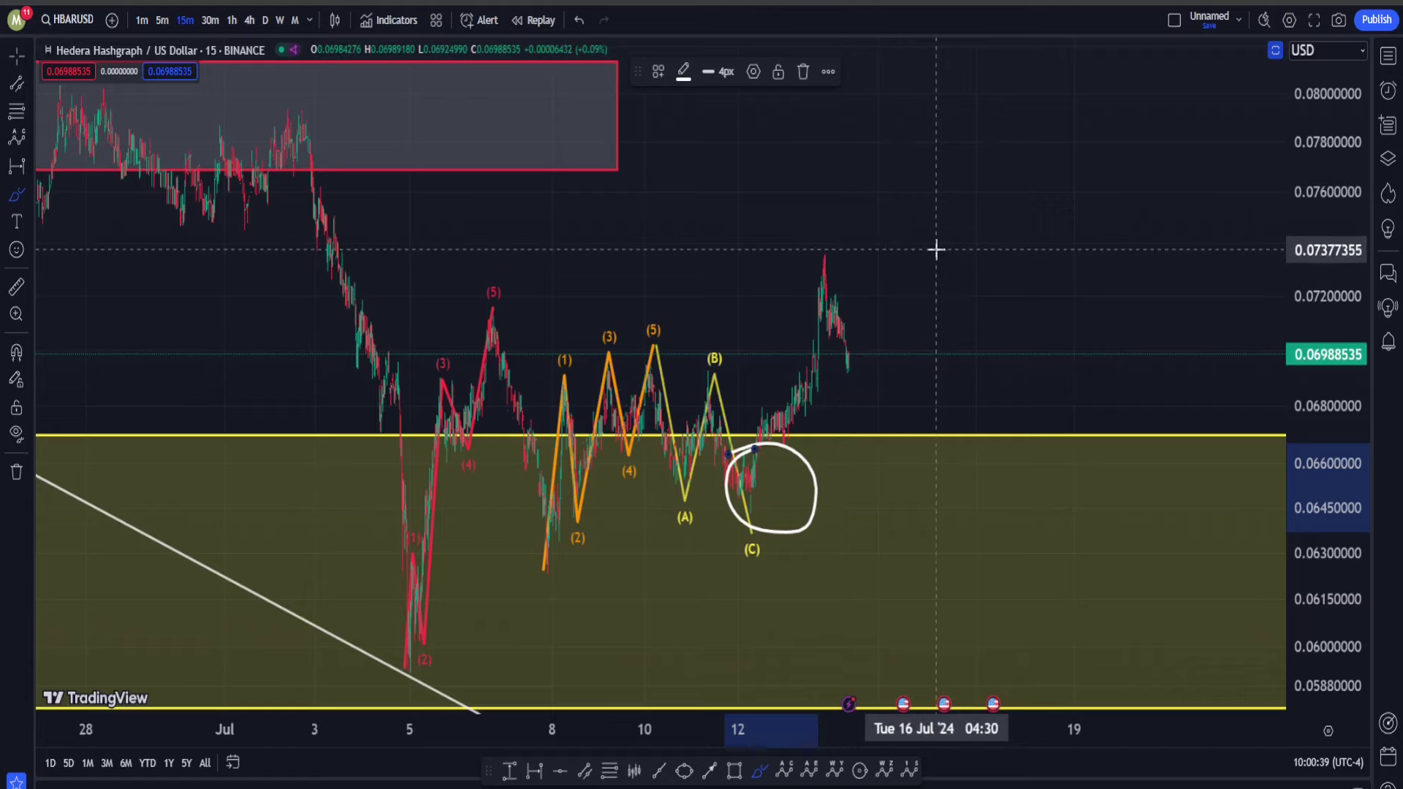
mouse_move(936, 250)
left_mouse_down()
mouse_move(282, 382)
mouse_move(892, 688)
mouse_move(761, 244)
mouse_move(742, 253)
left_mouse_up()
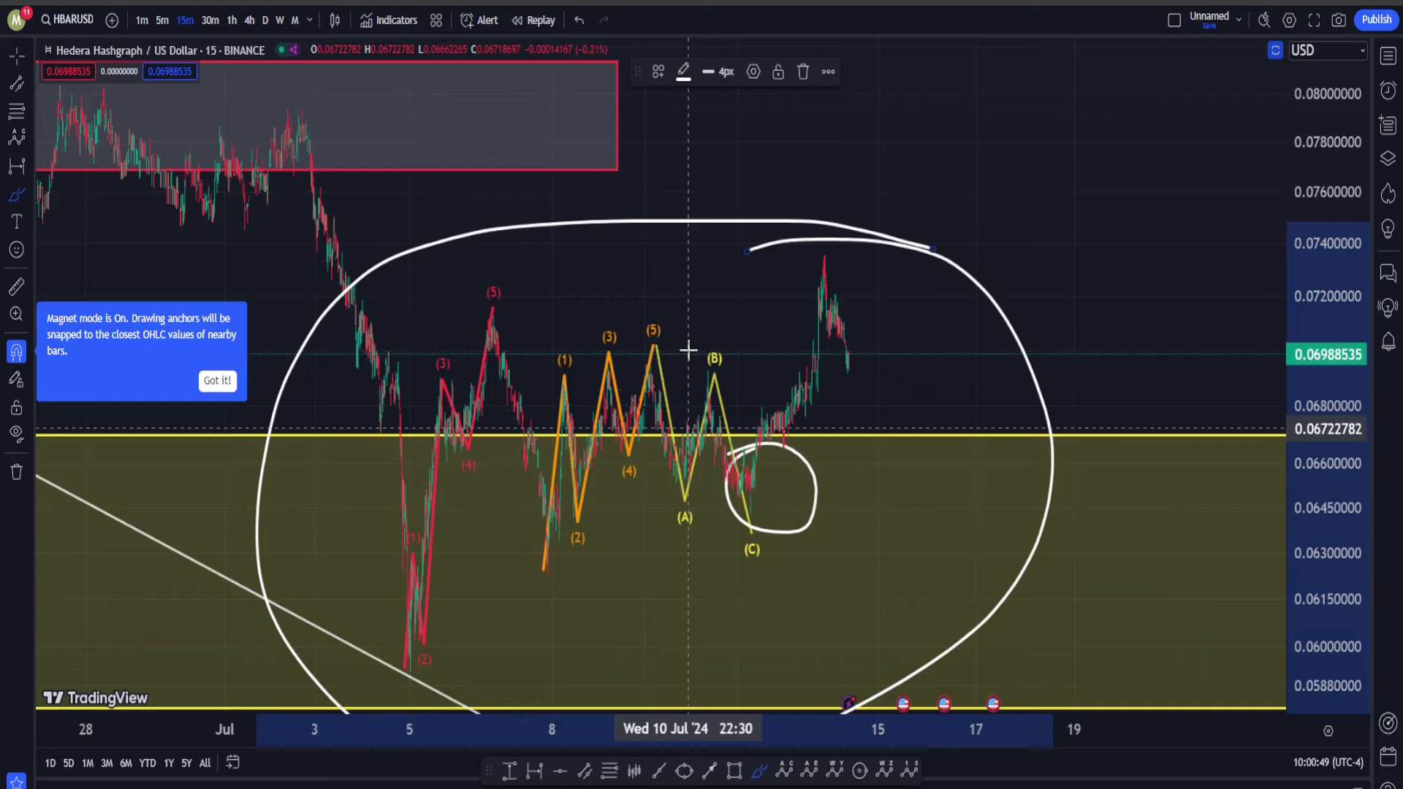
key("ctrl+z")
key("ctrl+z")
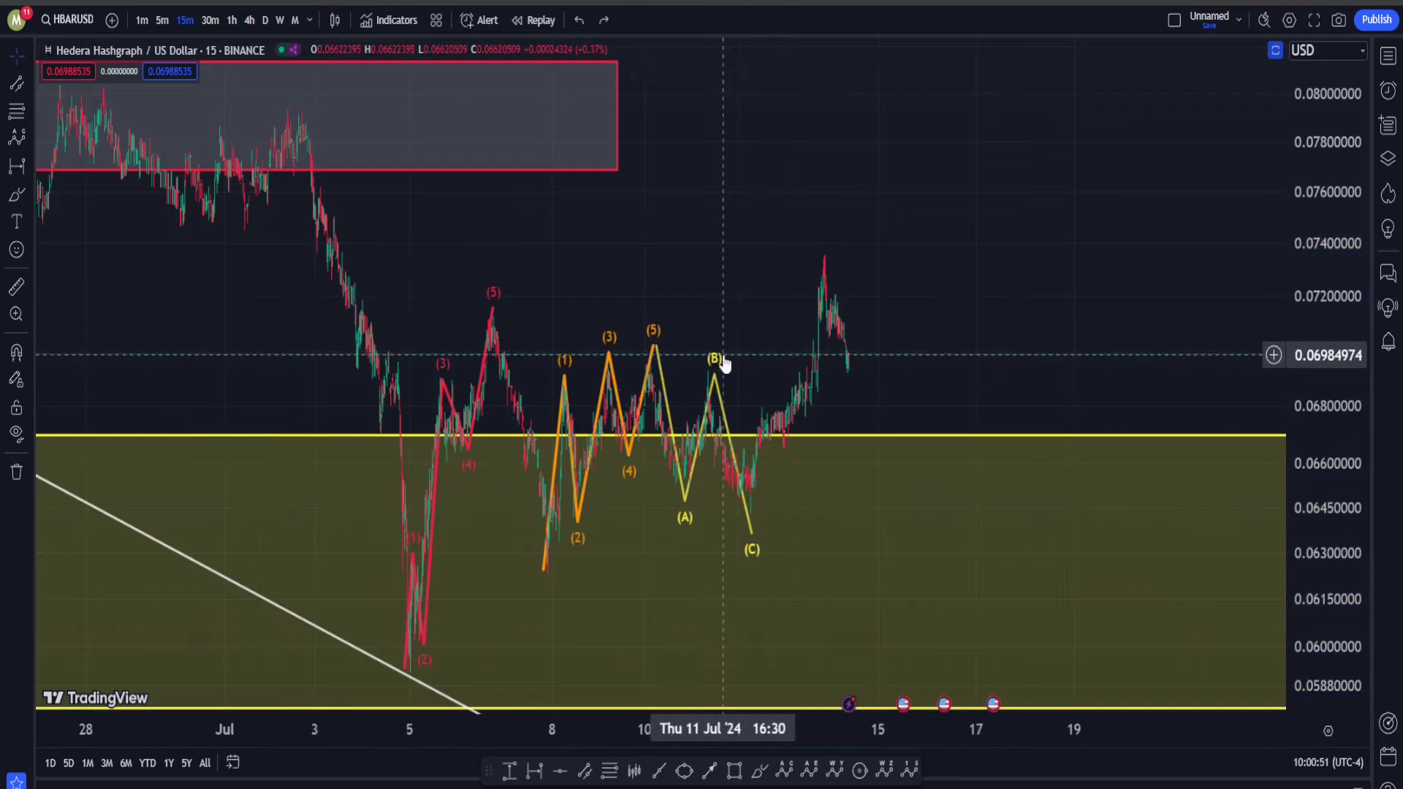
- Delete the yellow (A)(B)(C) wave and the orange five-wave count
left_click(665, 338)
key("Delete")
left_click(657, 338)
key("Delete")
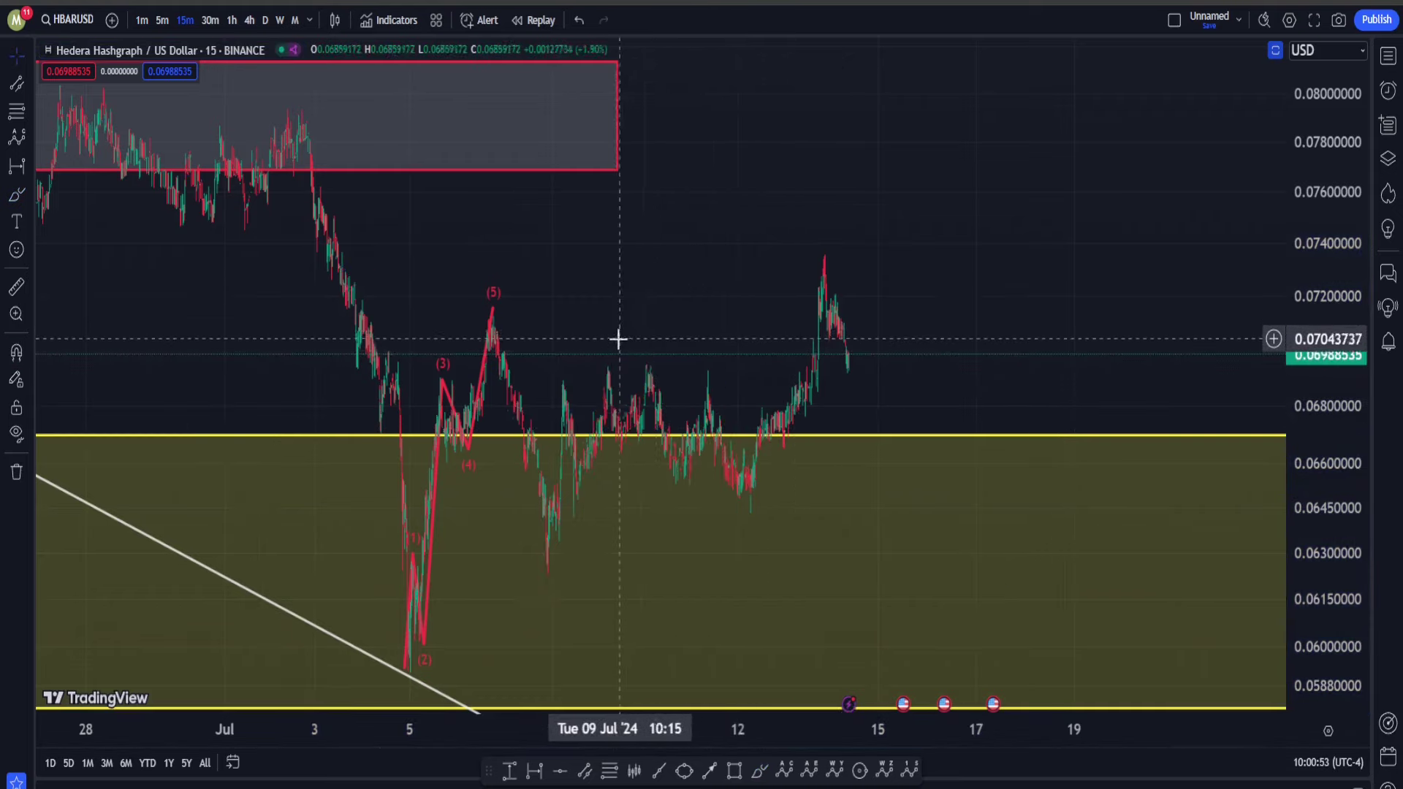
- Measure a date and price range up to the recent peak and set the price scale to Regular
left_click_drag(777, 592, 720, 590)
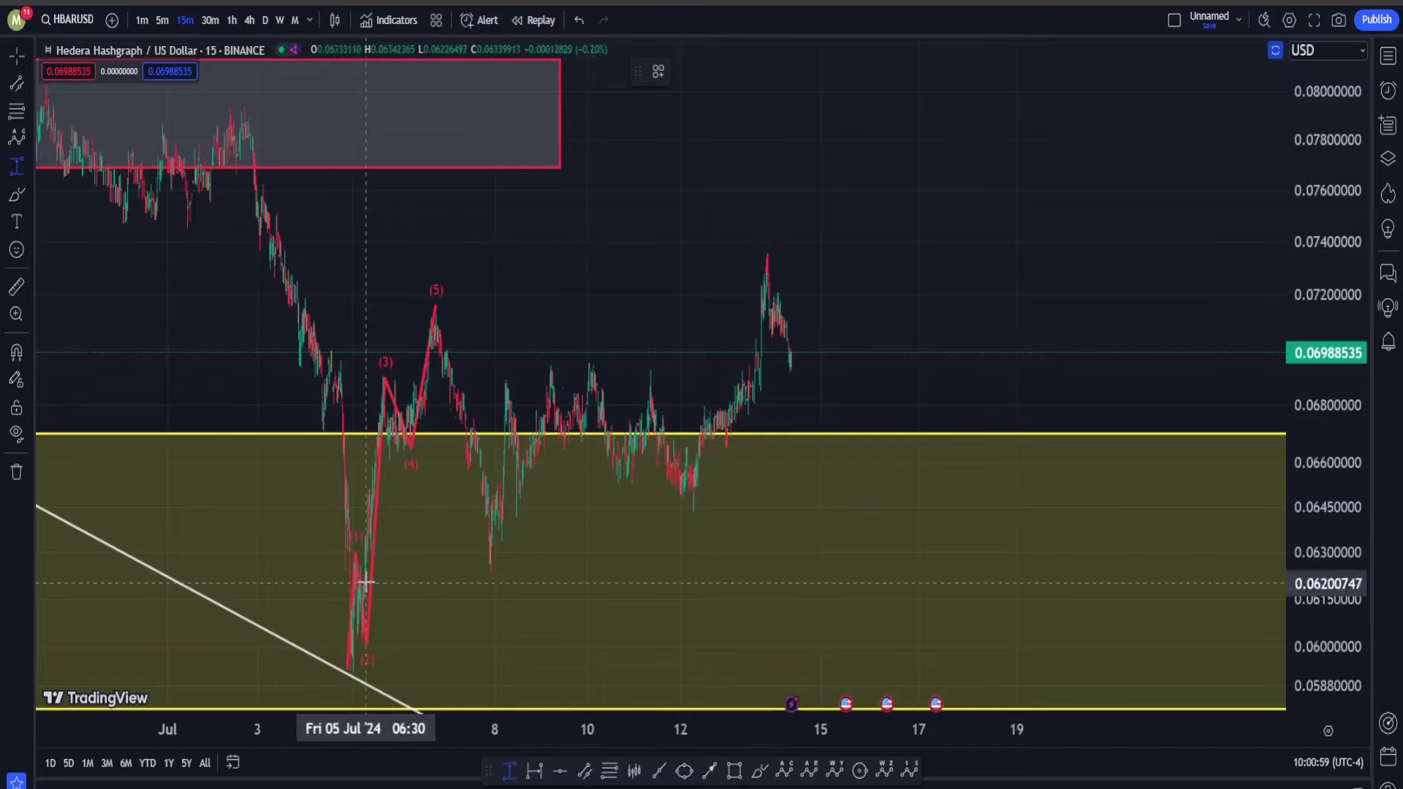
left_click(473, 573)
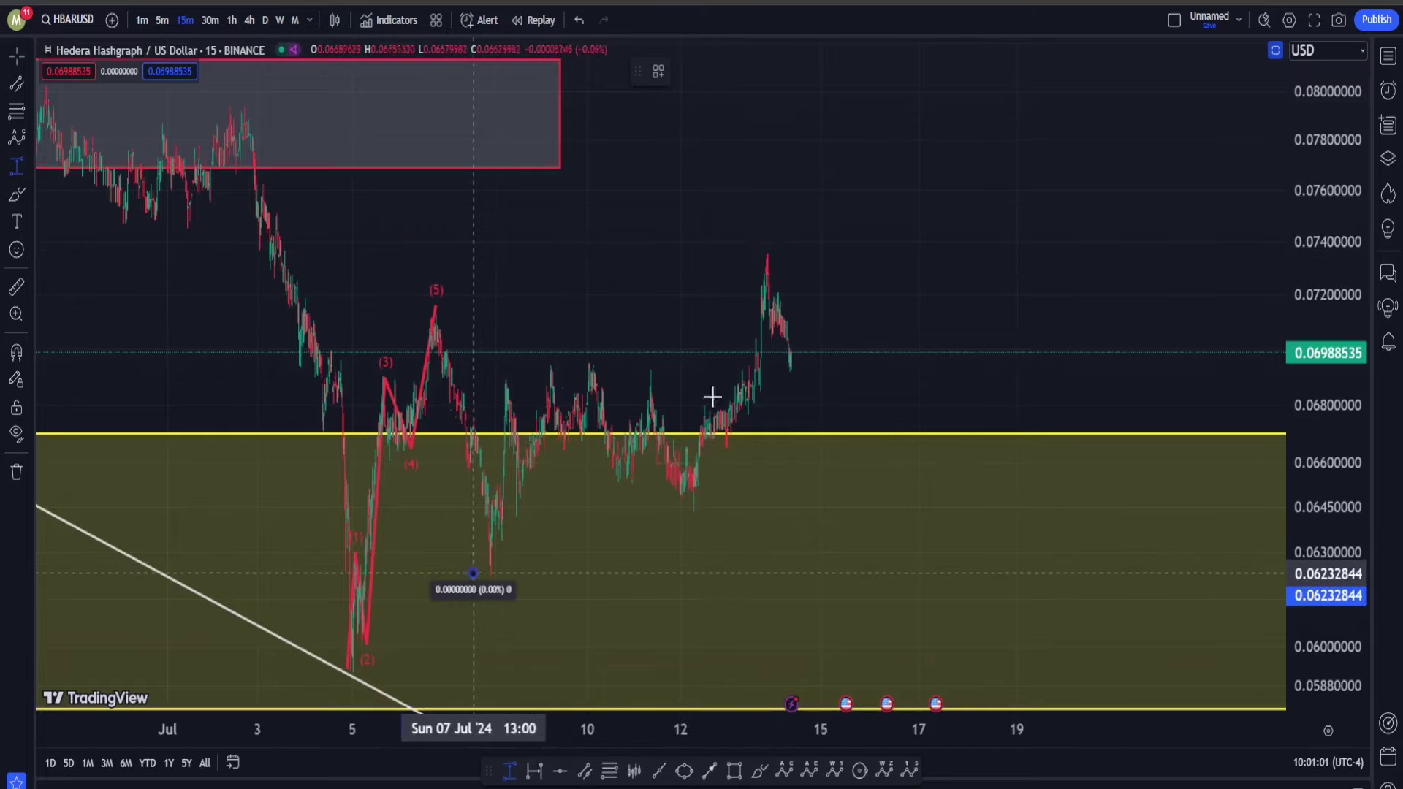
left_click(863, 255)
right_click(1359, 285)
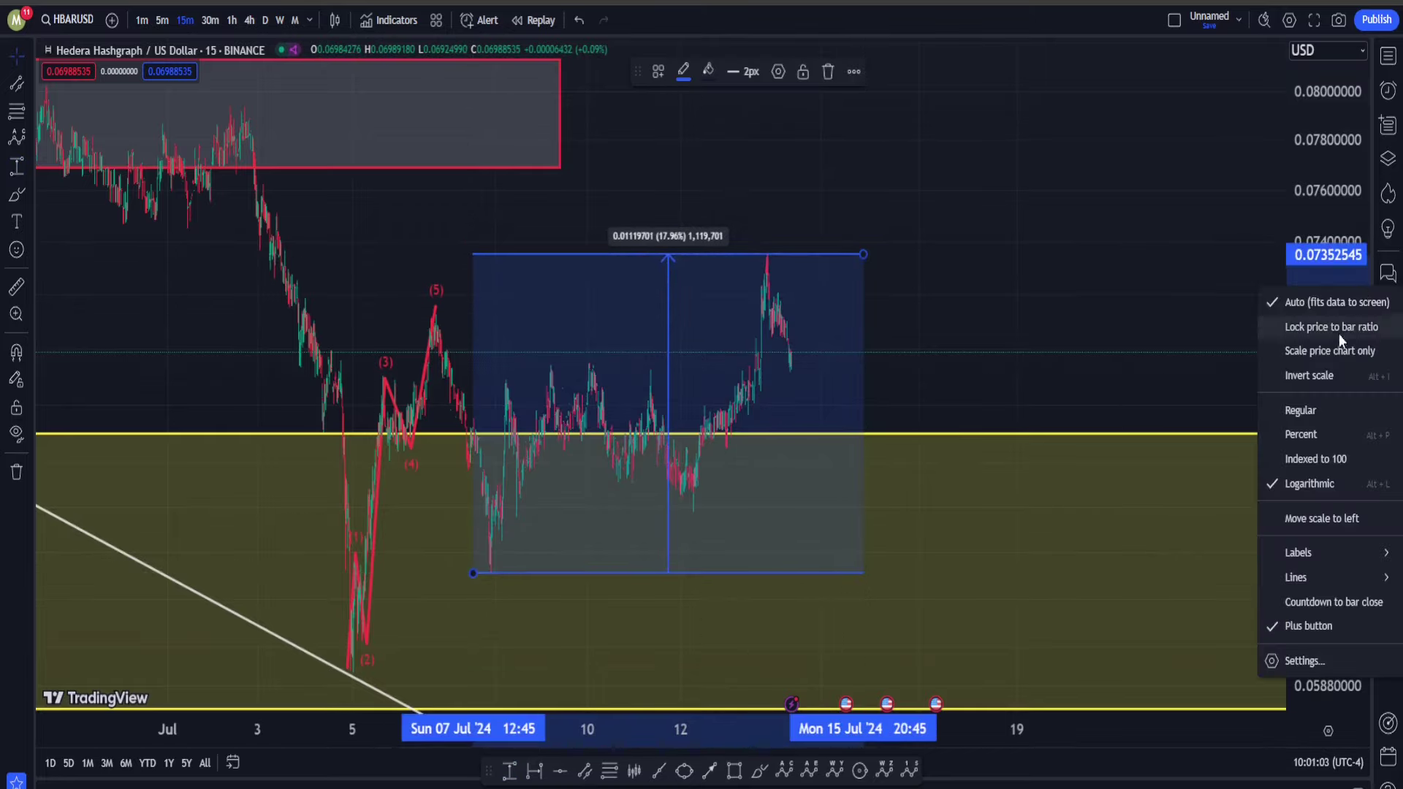
left_click(1314, 408)
- Move the range box over the early-July drop, delete it, and sketch a white curve down from the peak
left_click_drag(986, 191, 1133, 211)
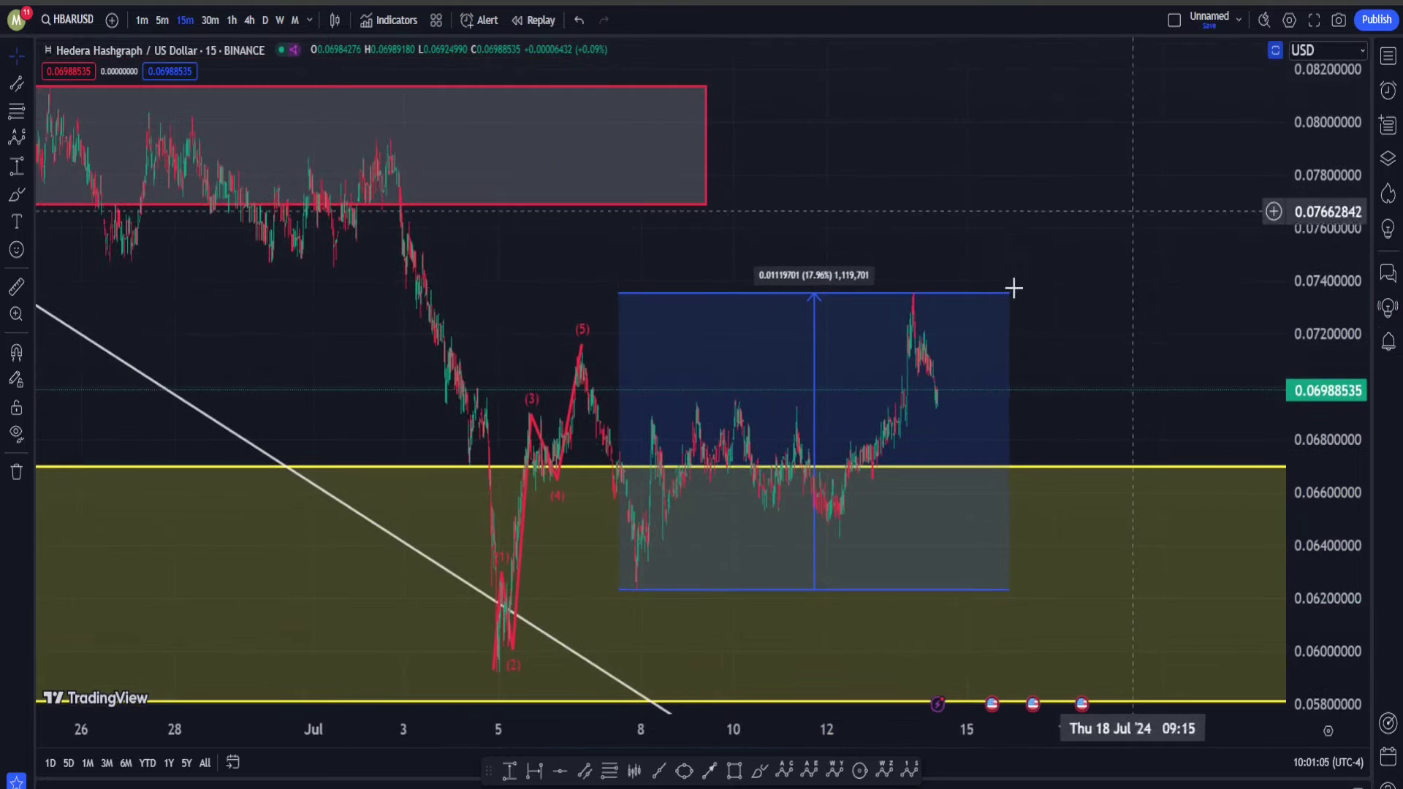
left_click_drag(818, 360, 616, 411)
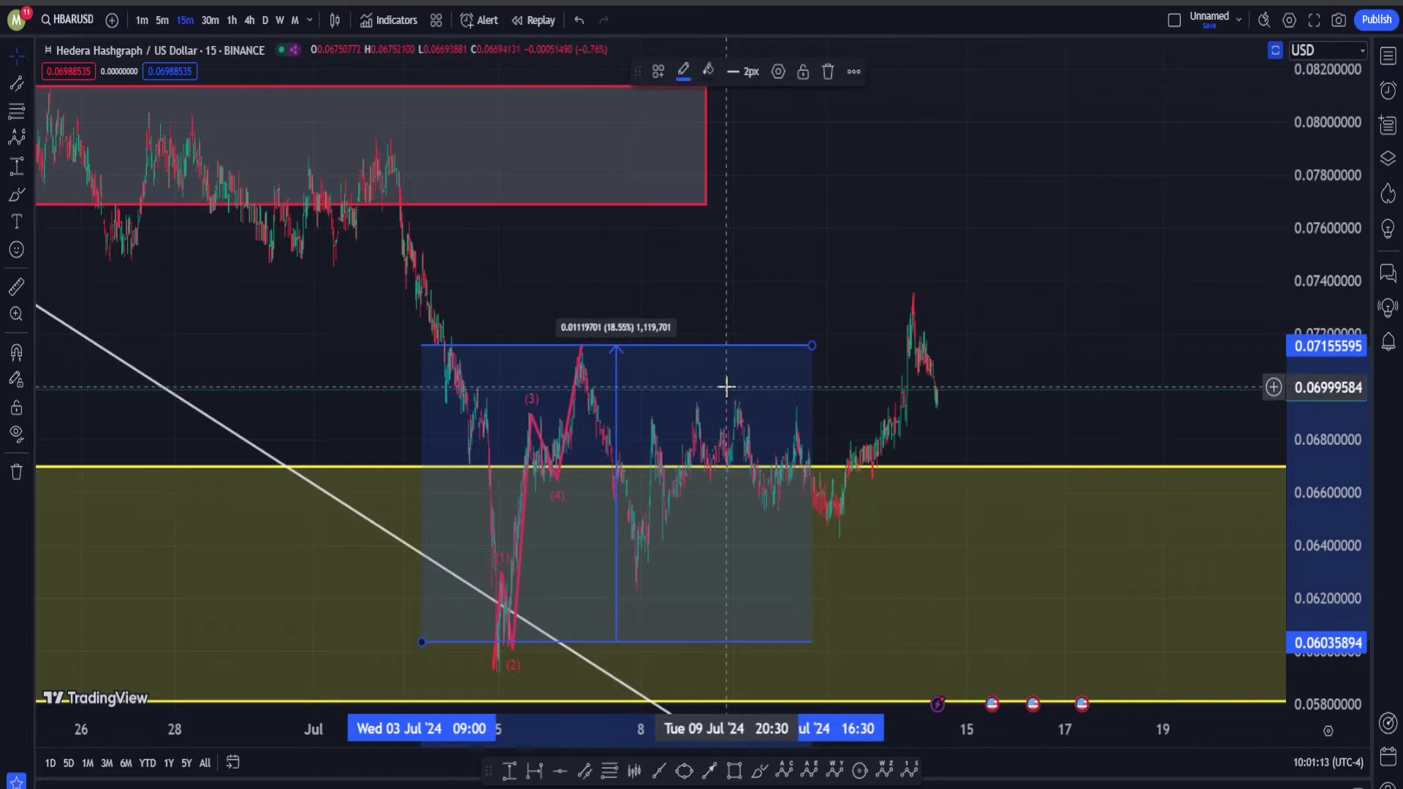
key("Delete")
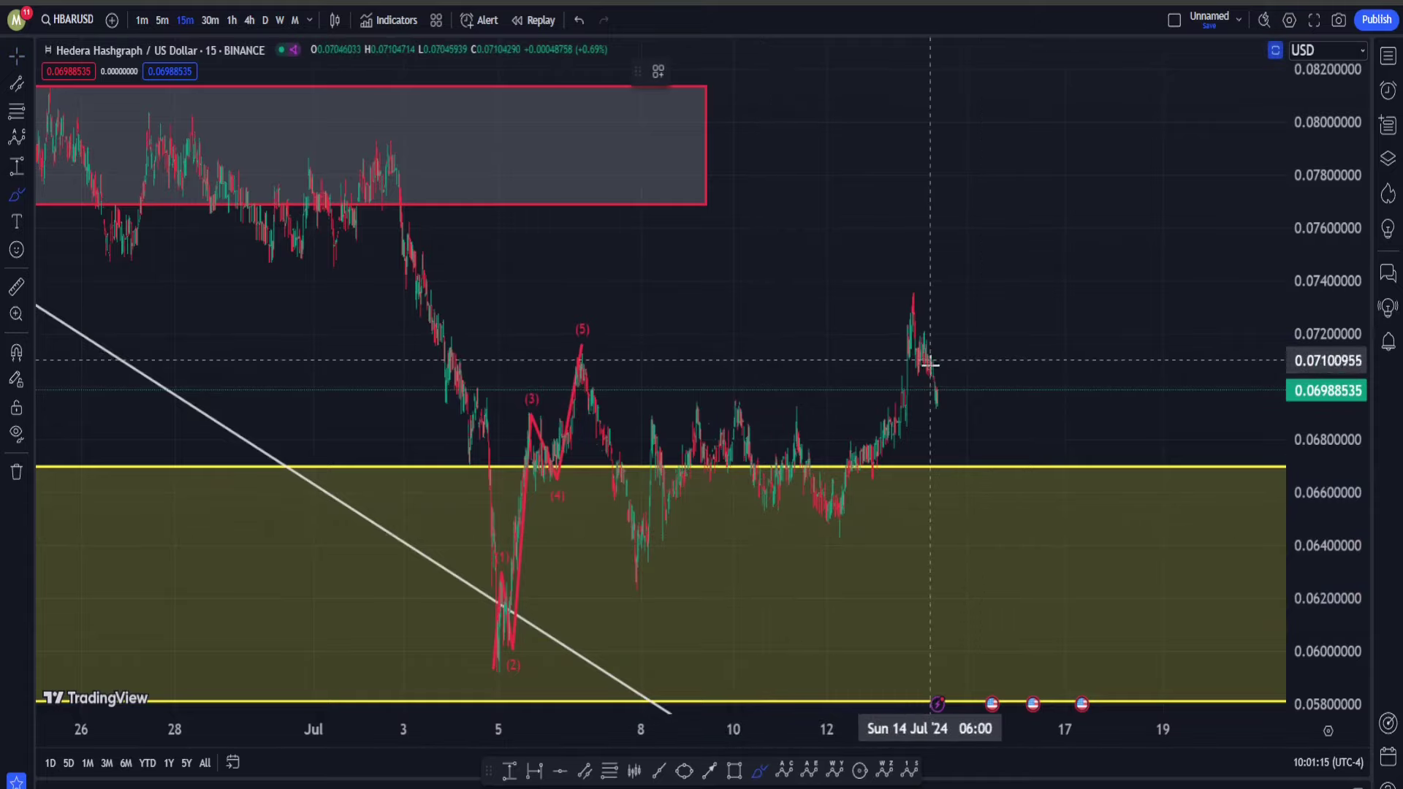
left_click_drag(931, 369, 1005, 551)
mouse_move(849, 506)
left_mouse_down()
mouse_move(803, 566)
mouse_move(827, 516)
left_mouse_up()
key("ctrl")
key("ctrl+z")
key("ctrl+z")
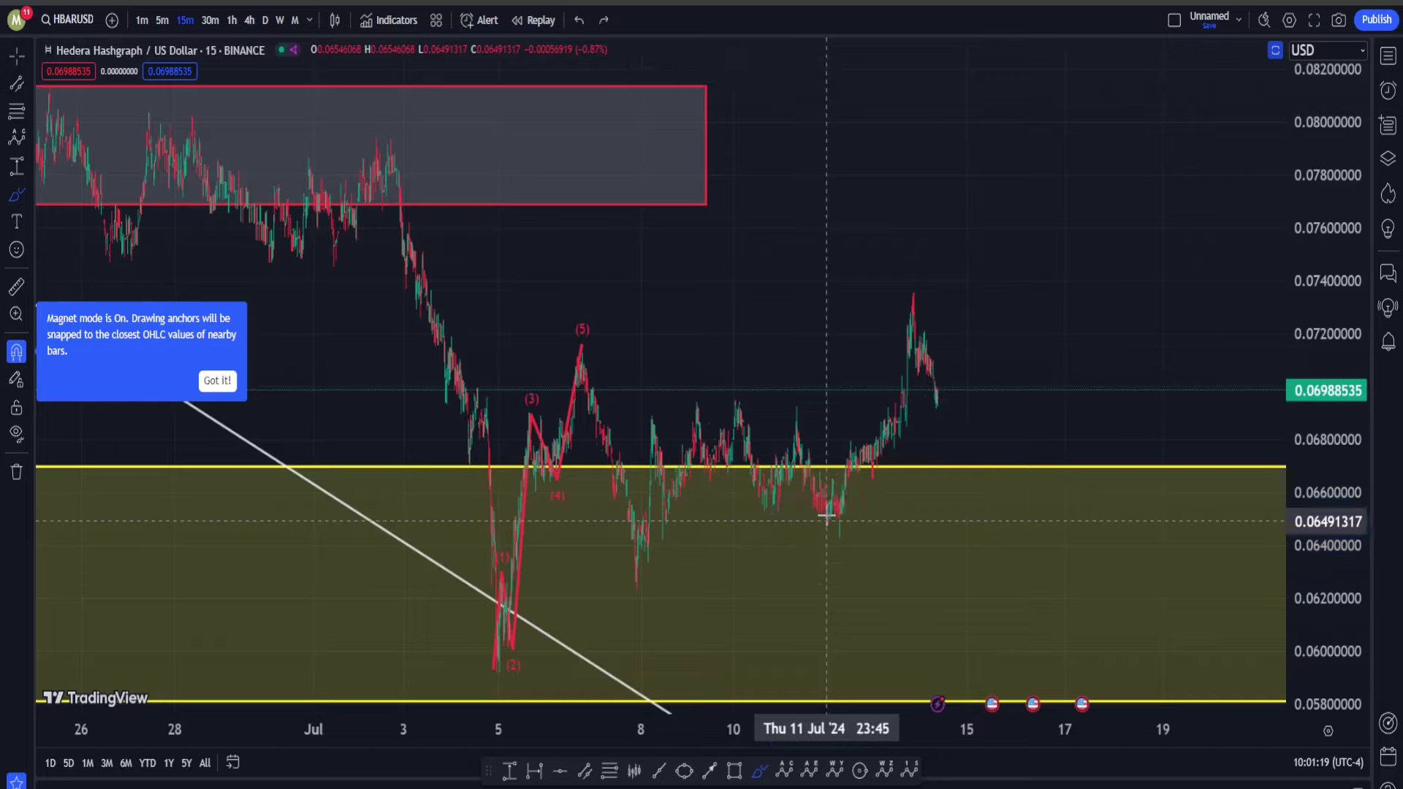
left_click(784, 769)
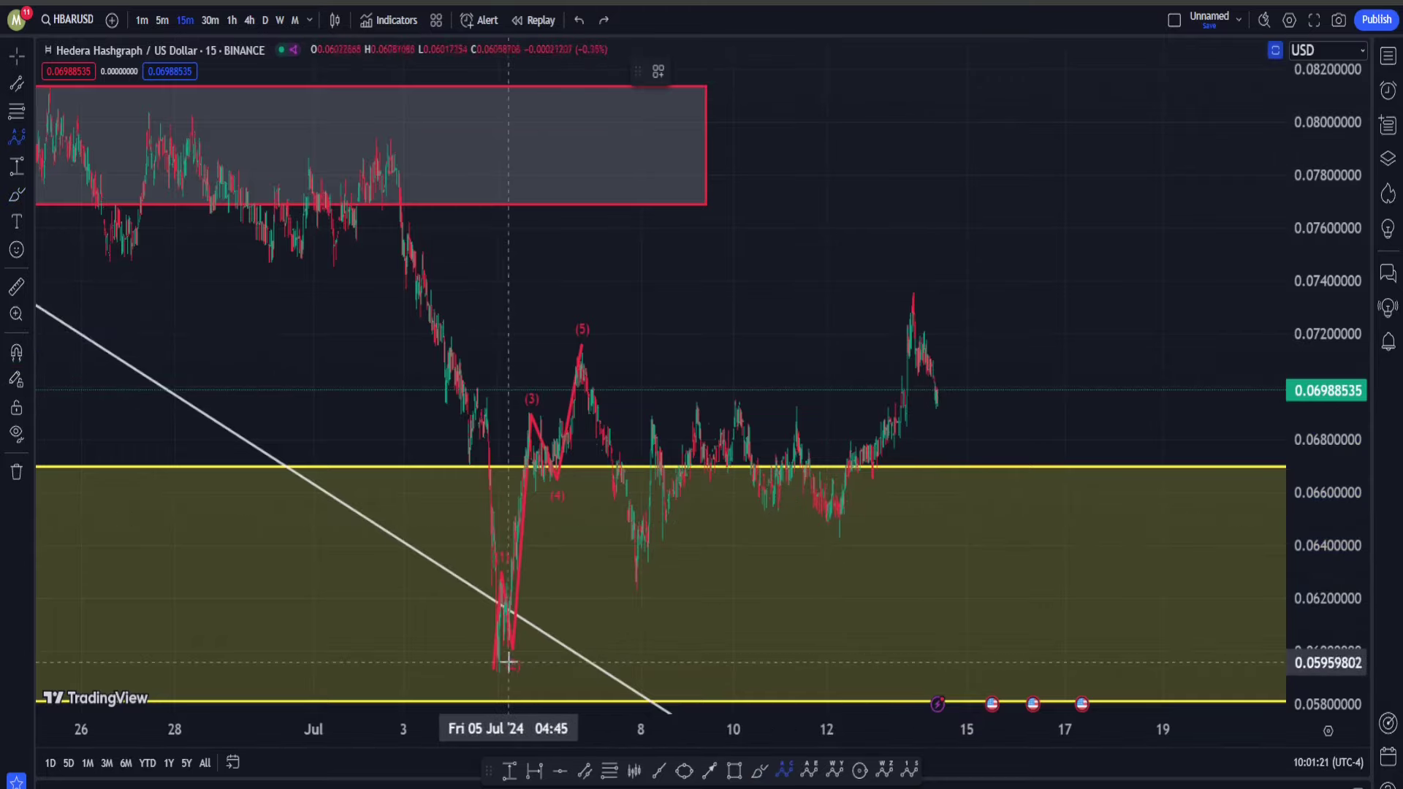
left_click(506, 664)
left_click(581, 297)
left_click(685, 615)
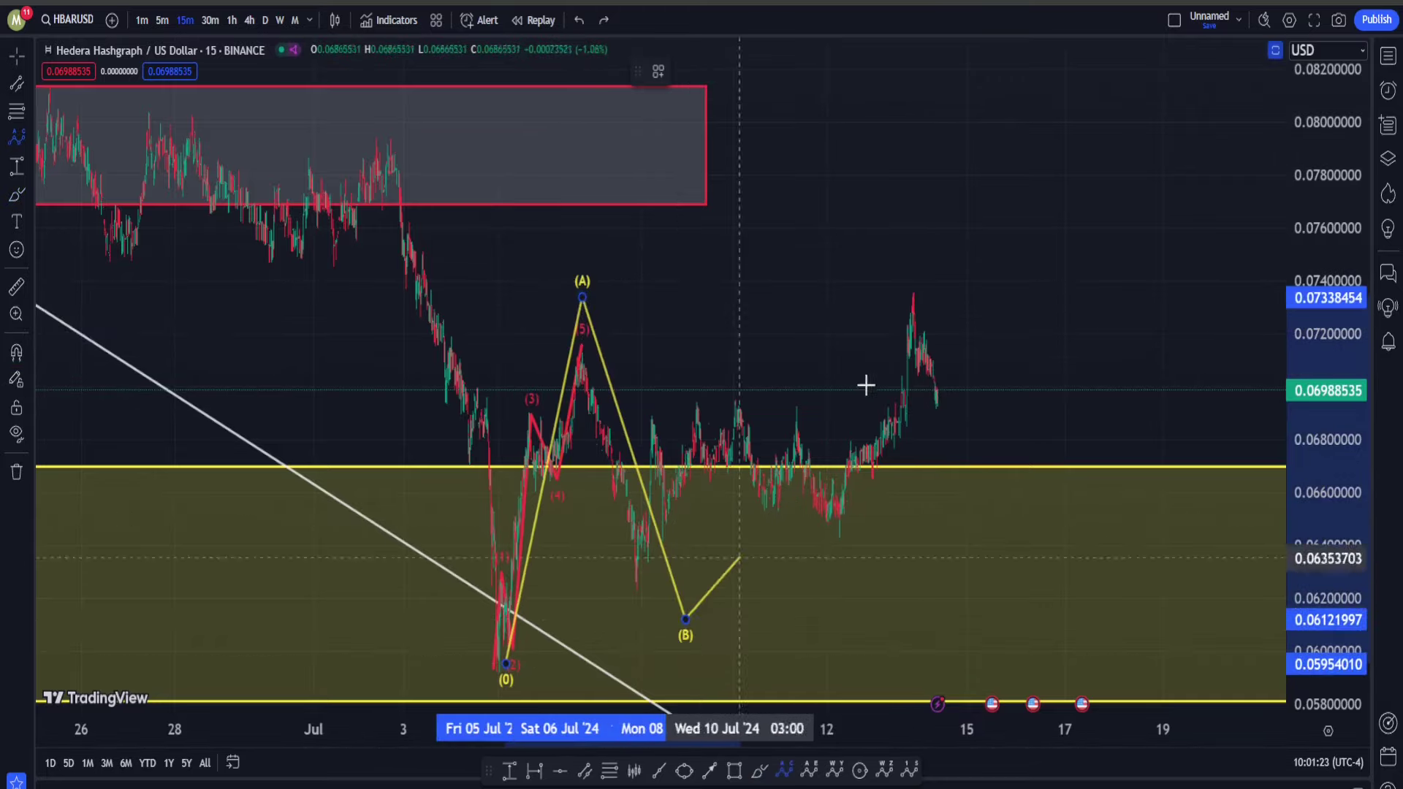
left_click(917, 293)
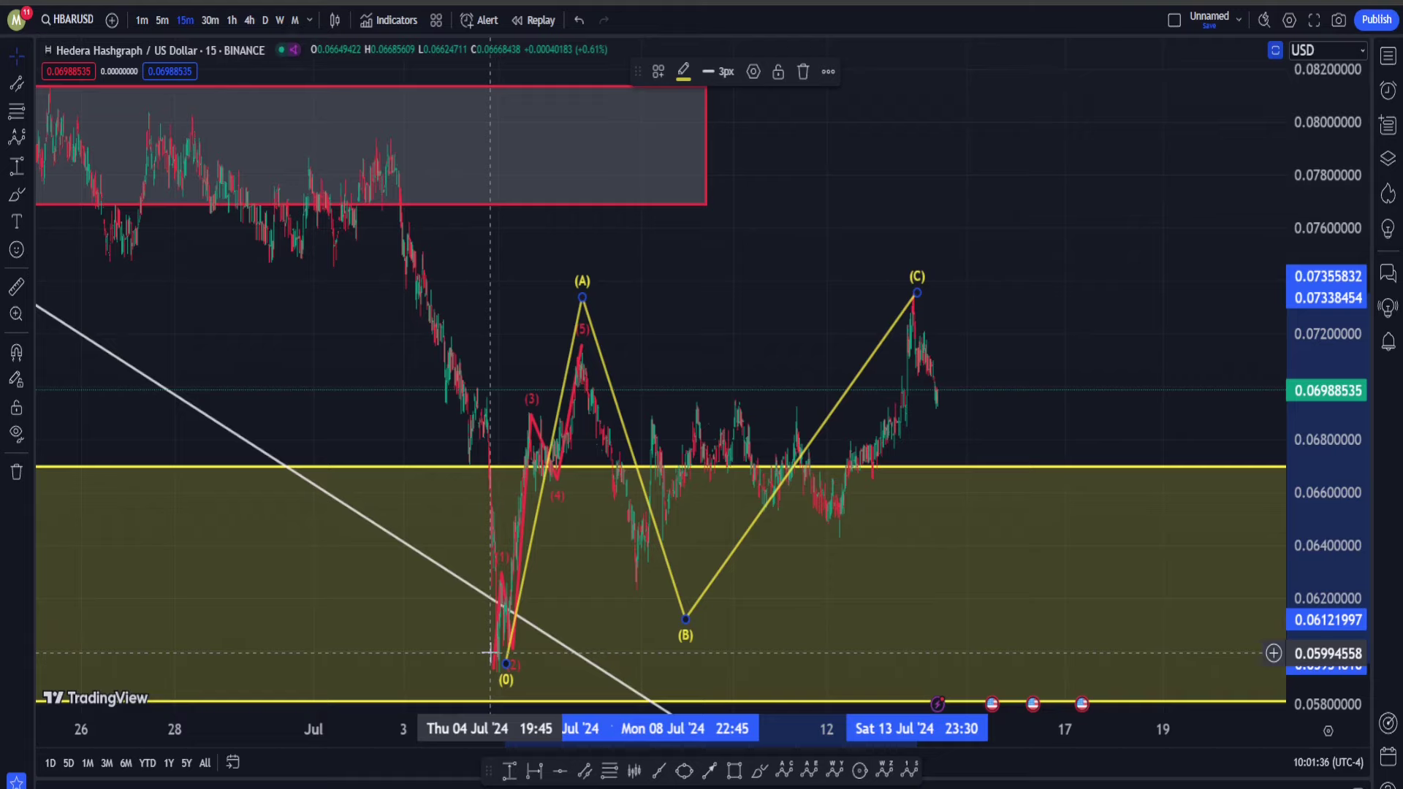
key("Delete")
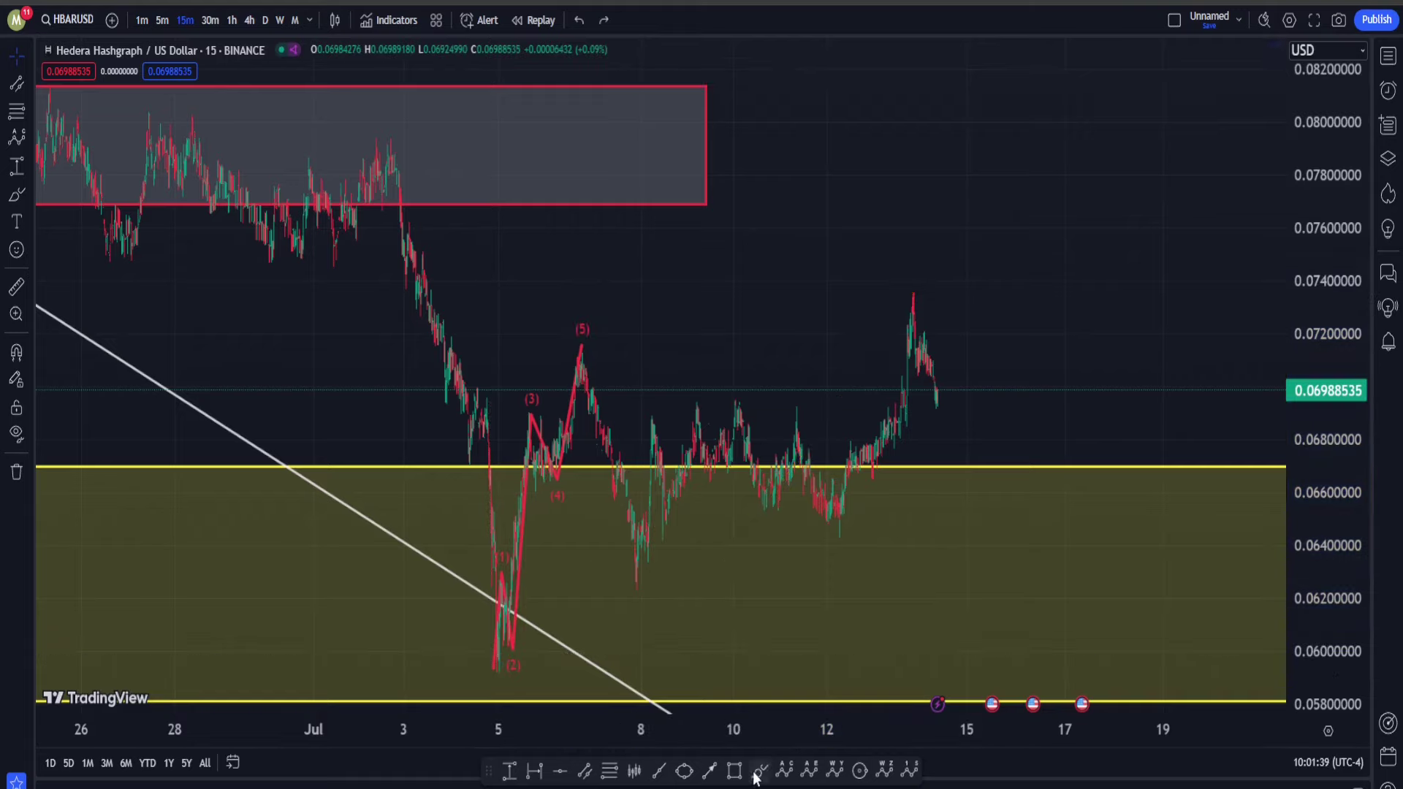
left_click(760, 770)
- Circle the July 11–12 lows in white, undo it, and frame June and July
mouse_move(844, 491)
left_mouse_down()
mouse_move(833, 570)
mouse_move(825, 499)
left_mouse_up()
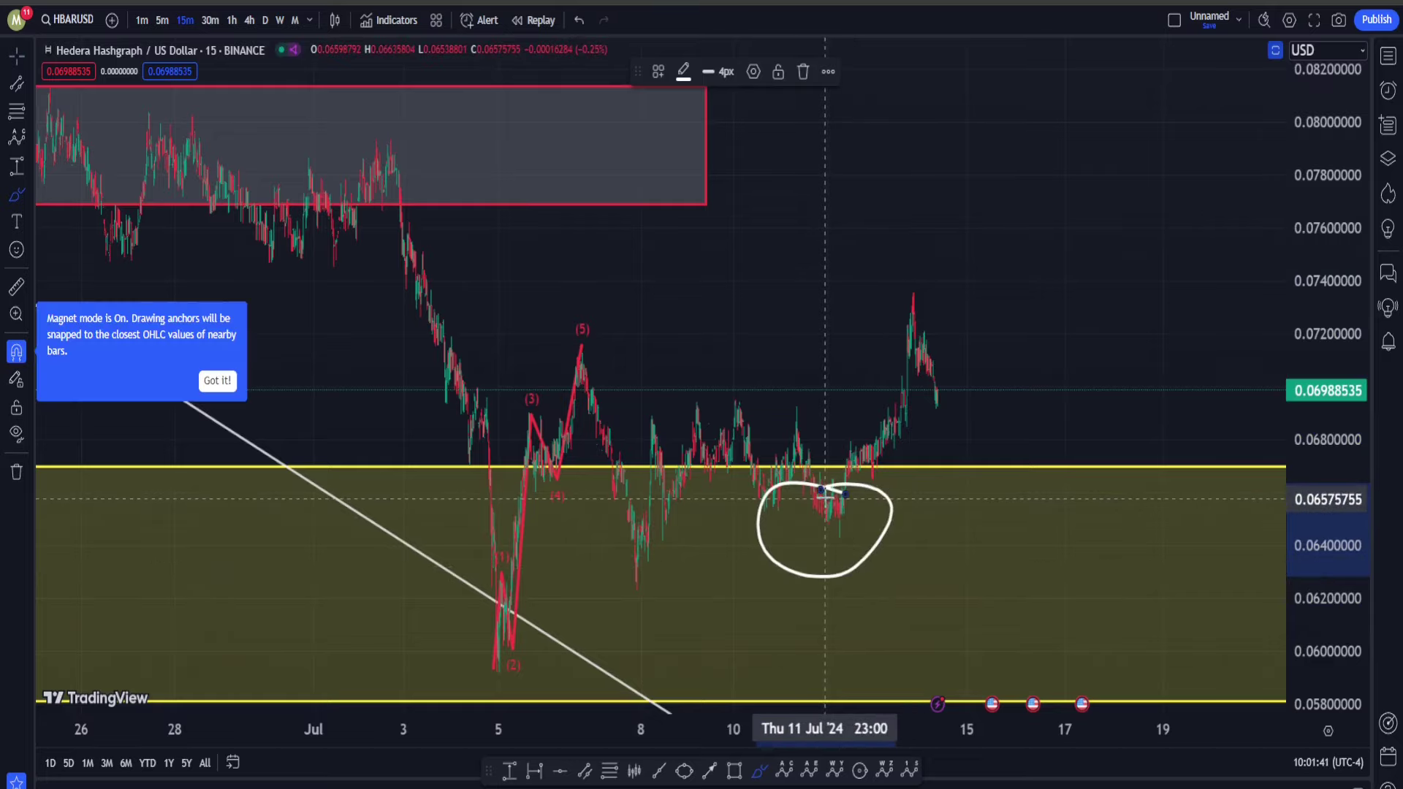
key("ctrl+z")
scroll(989, 369, "down", 5)
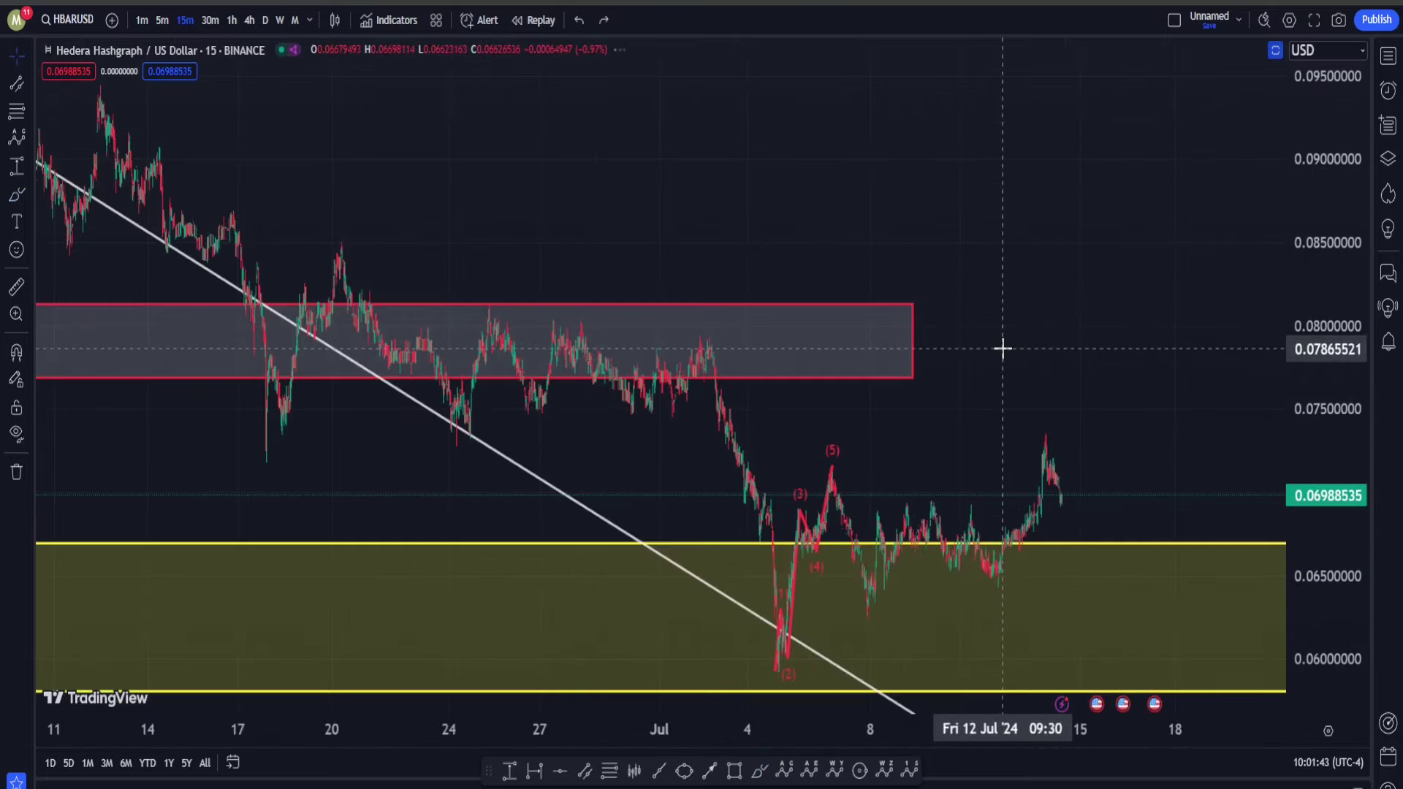
scroll(990, 301, "up", 3)
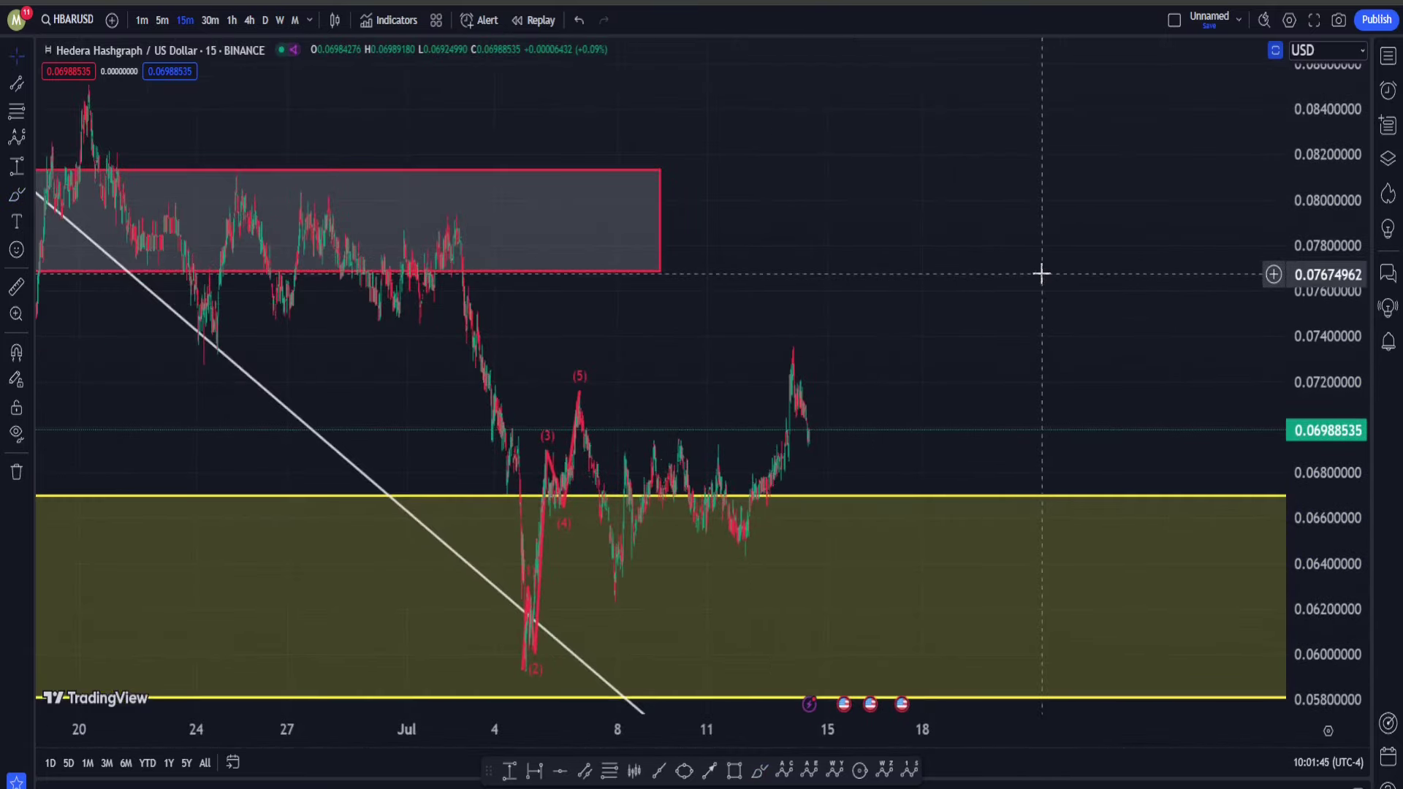
mouse_move(1039, 272)
left_mouse_down()
mouse_move(1028, 297)
mouse_move(1180, 299)
left_mouse_up()
- Sketch a white upward path from the latest candle and extend the red resistance zone rightward
left_click(759, 770)
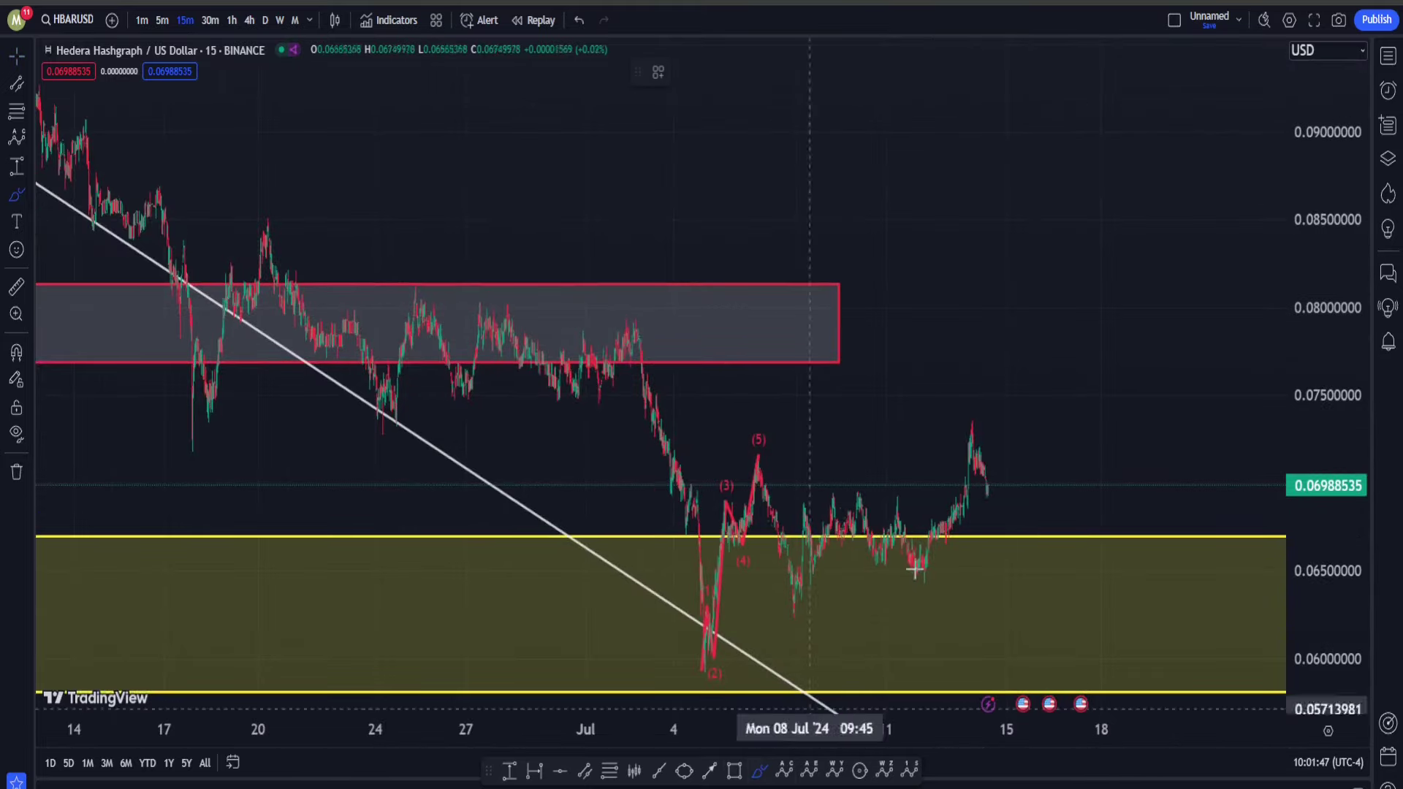
left_click_drag(979, 487, 1157, 149)
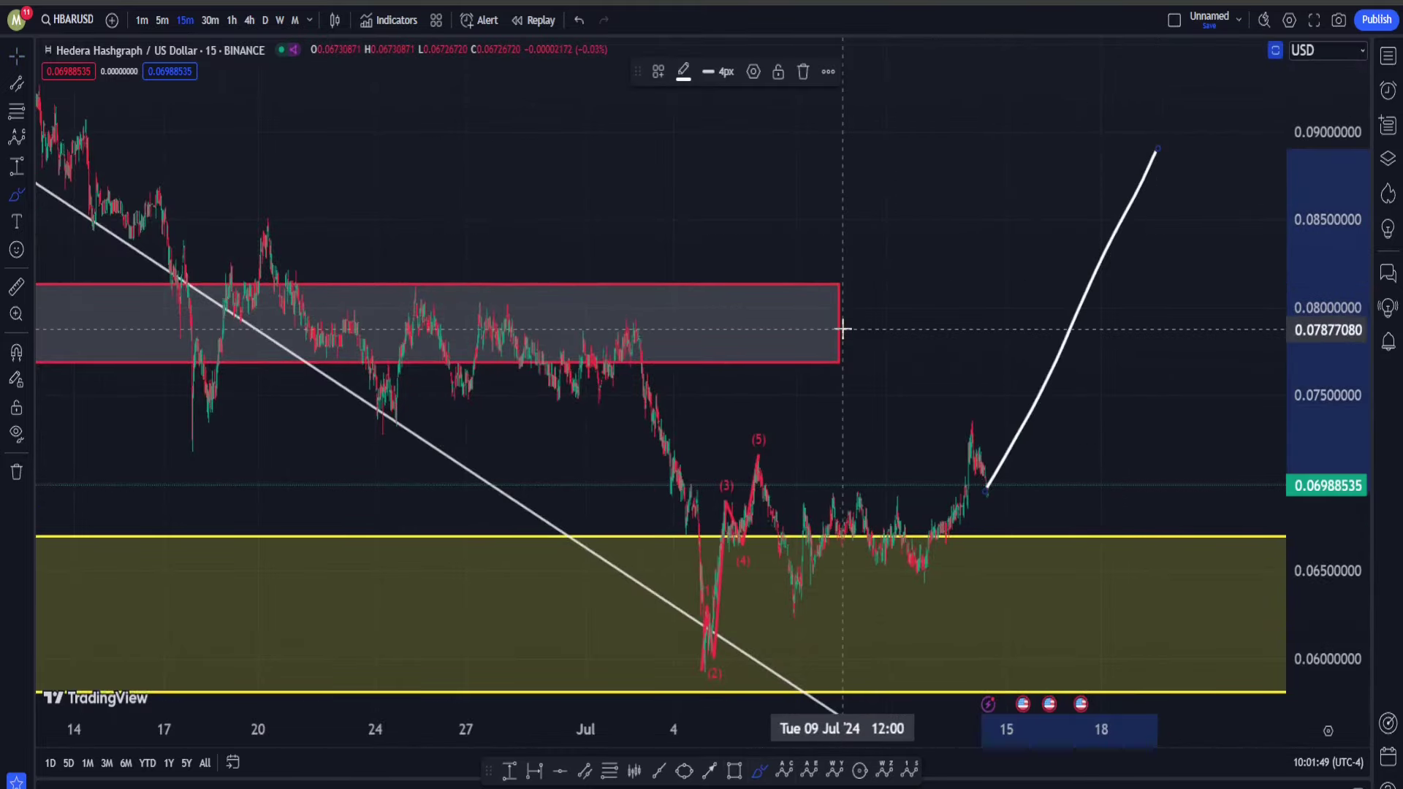
left_click_drag(836, 324, 1260, 324)
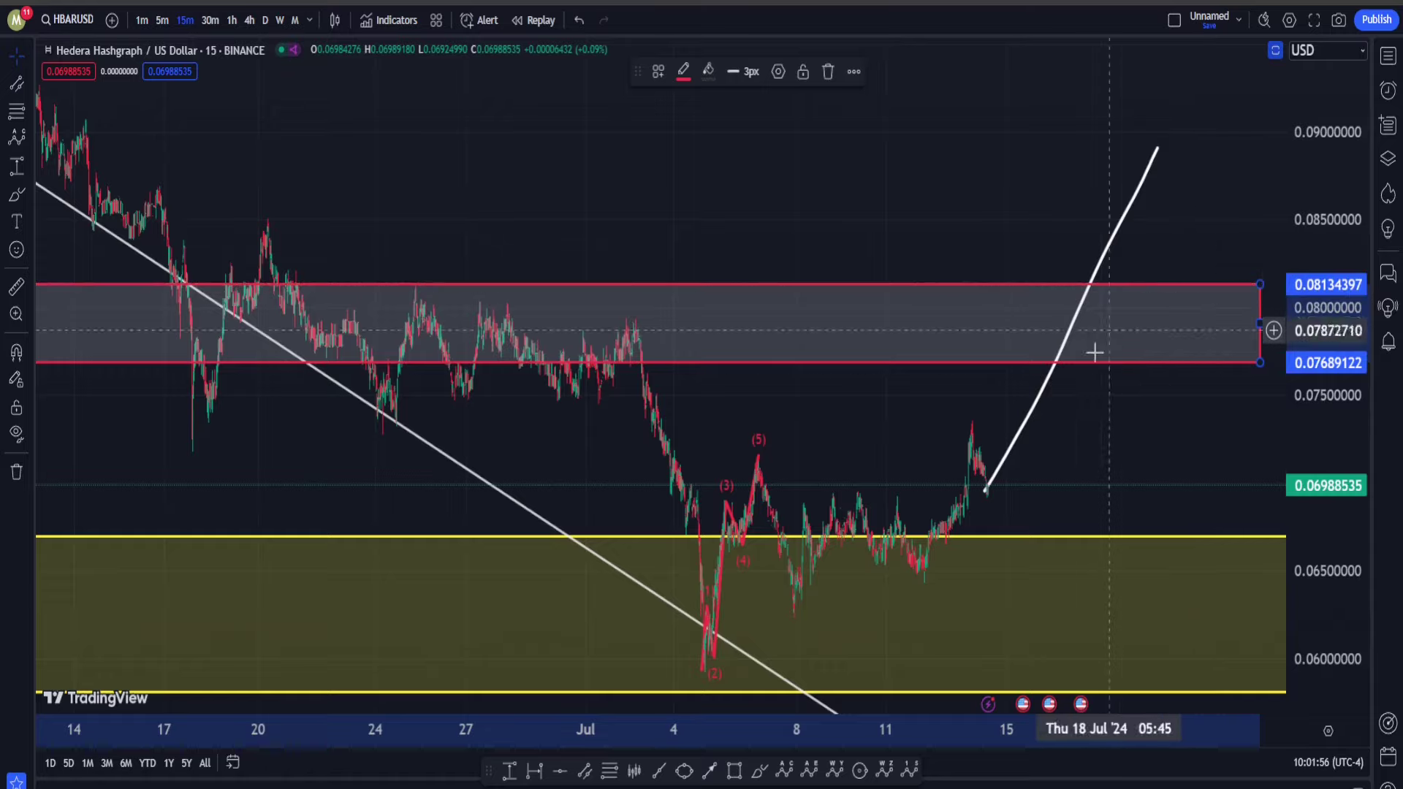
- Draw and undo a white loop along resistance, enable magnet snapping, then switch to 4-hour
left_click(759, 770)
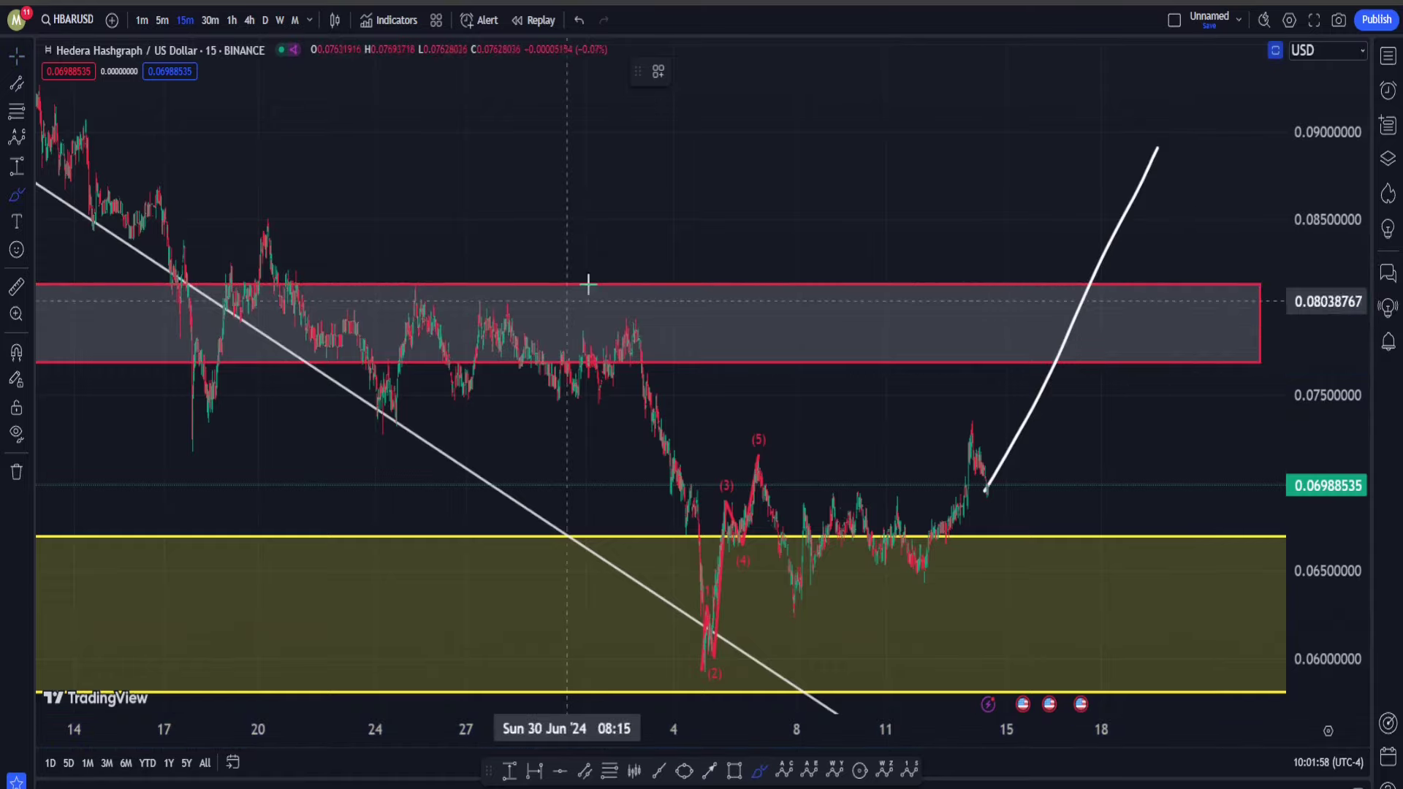
mouse_move(673, 301)
left_mouse_down()
mouse_move(617, 337)
mouse_move(251, 235)
mouse_move(655, 317)
left_mouse_up()
left_click_drag(539, 365, 501, 365)
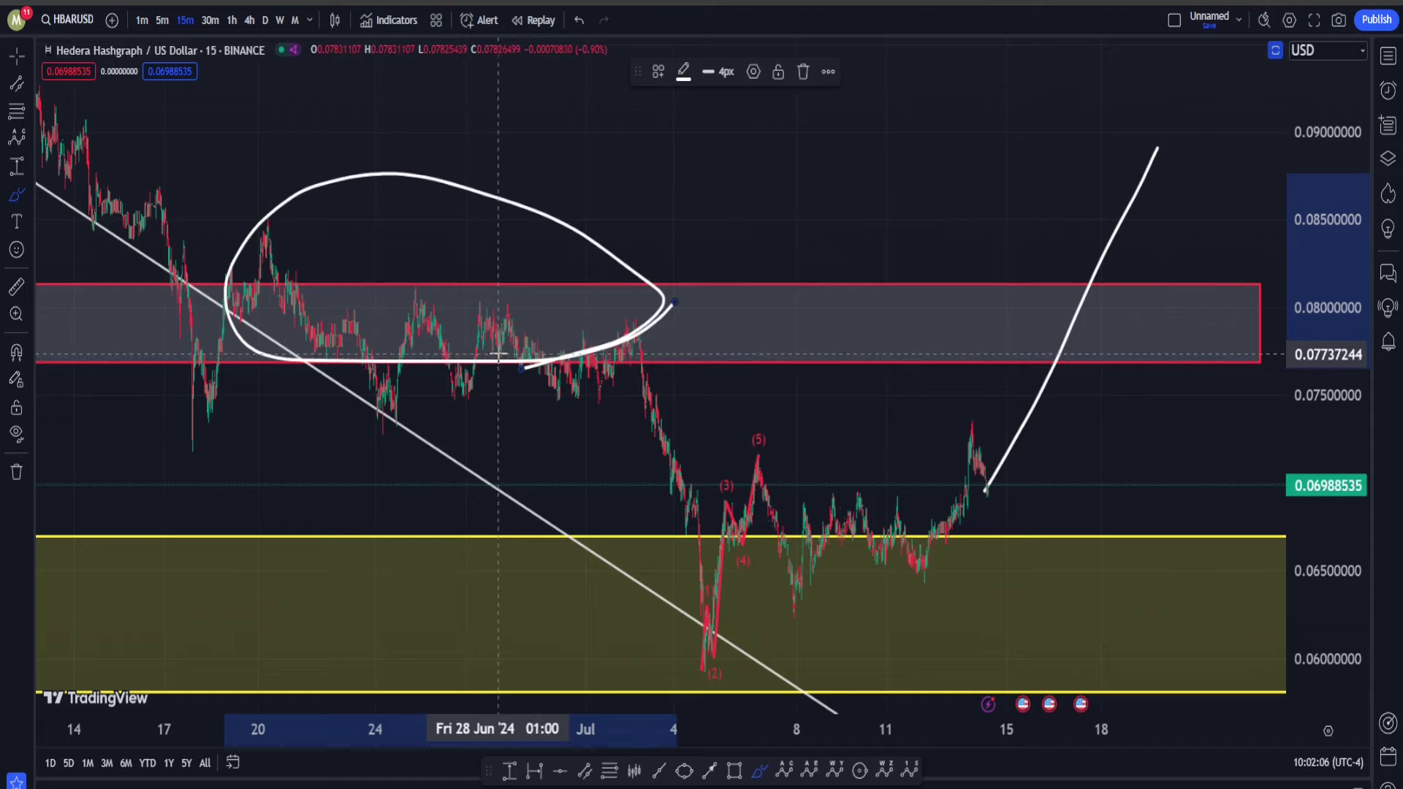
key("ctrl")
key("ctrl+z")
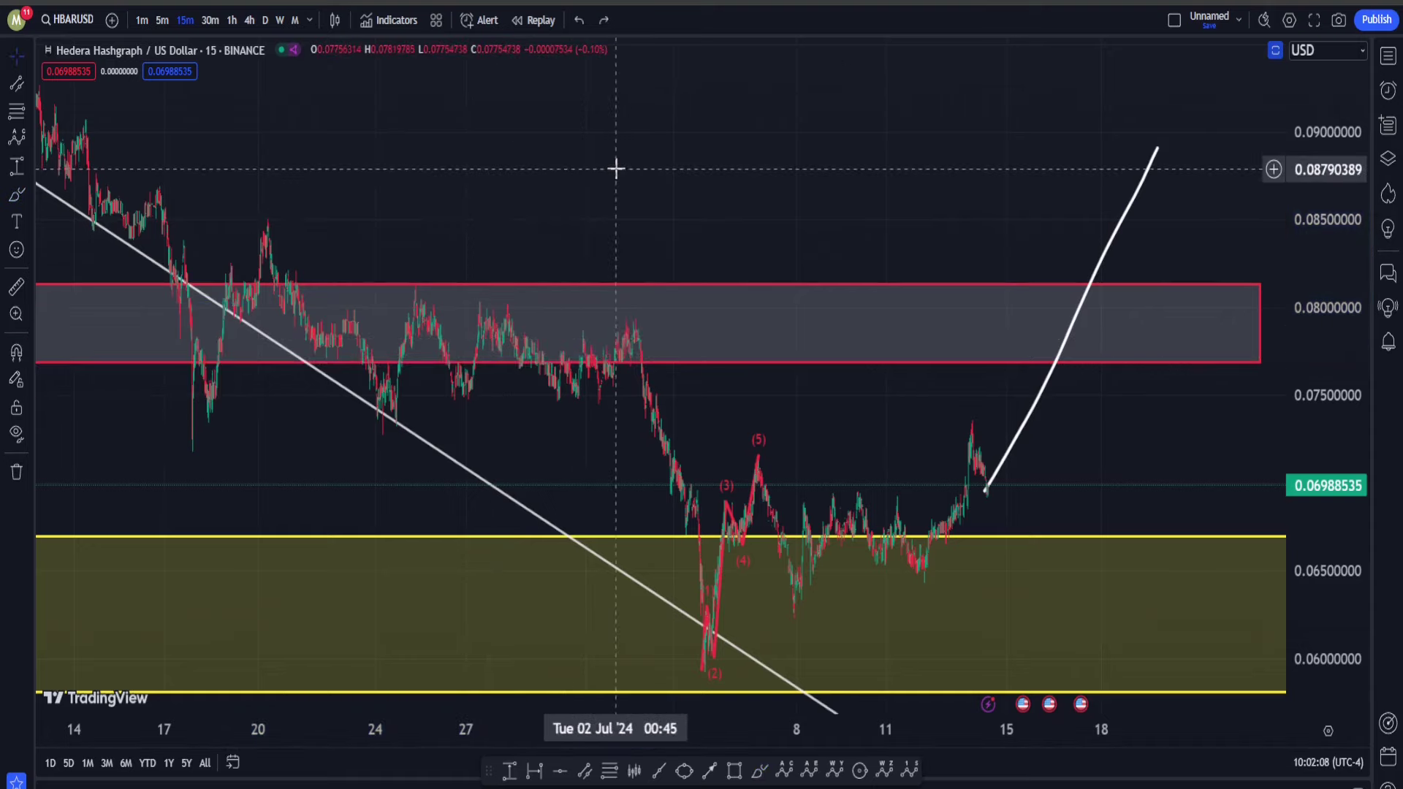
left_click(250, 19)
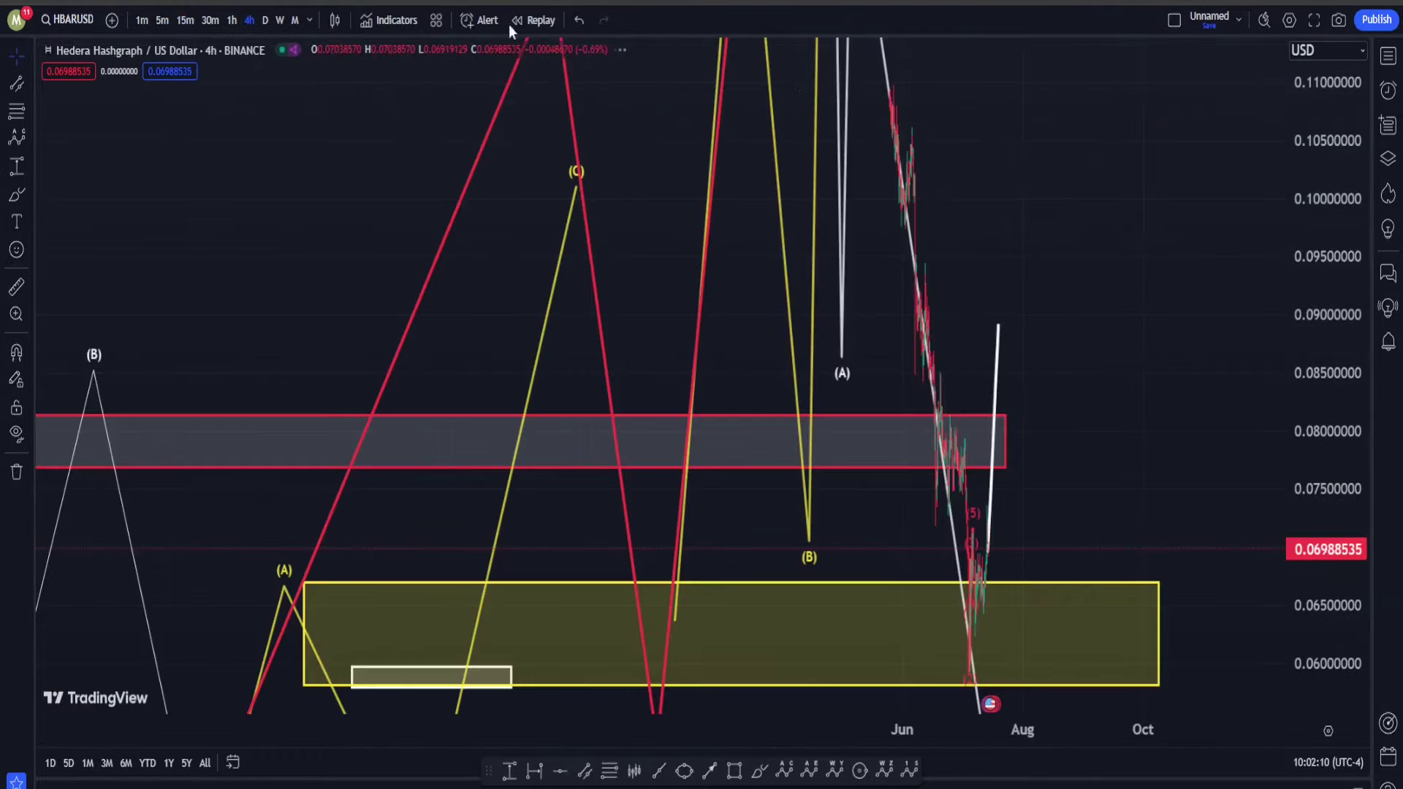
- Sketch a white upward path from the yellow support zone, circling and then undoing the (B) peak
scroll(651, 375, "up", 10)
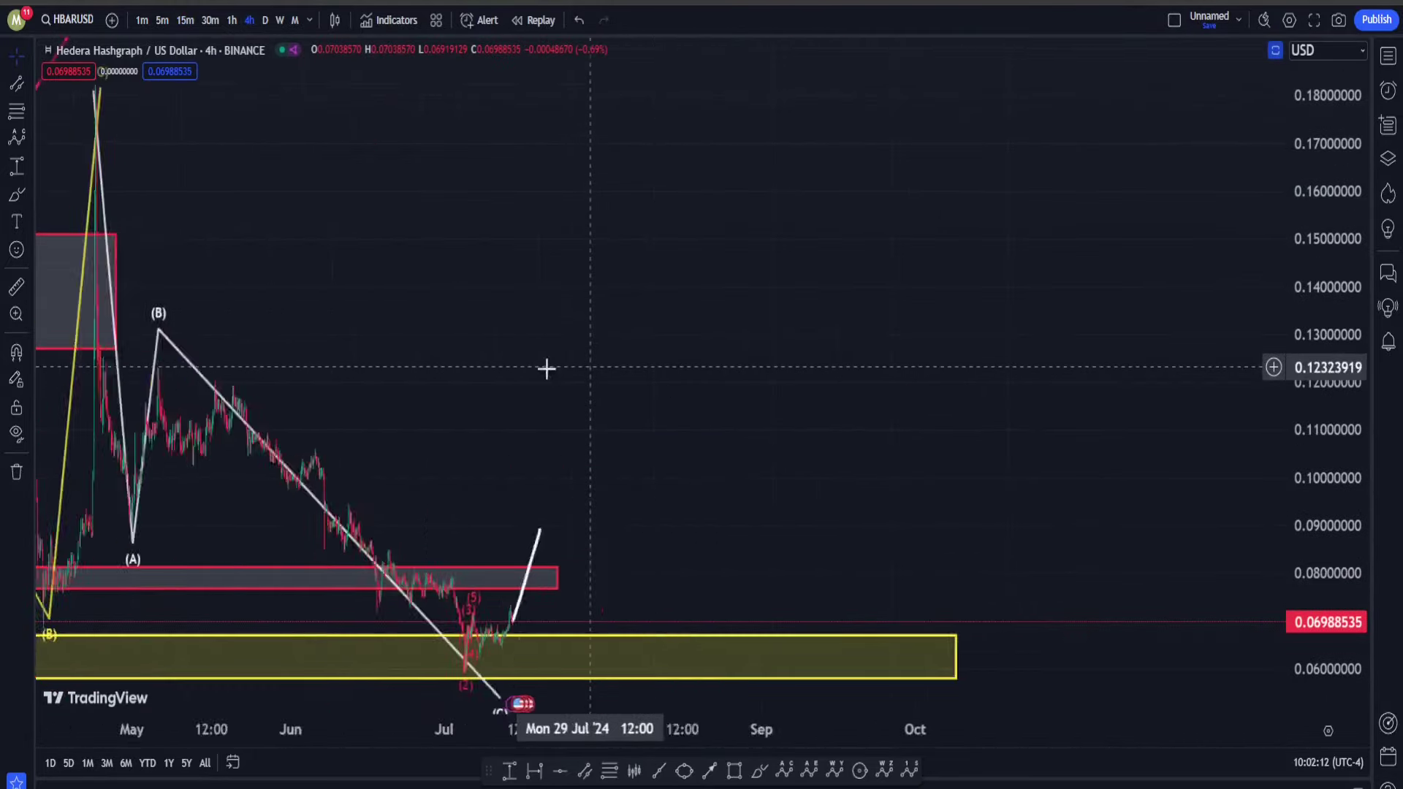
scroll(1003, 436, "down", 10)
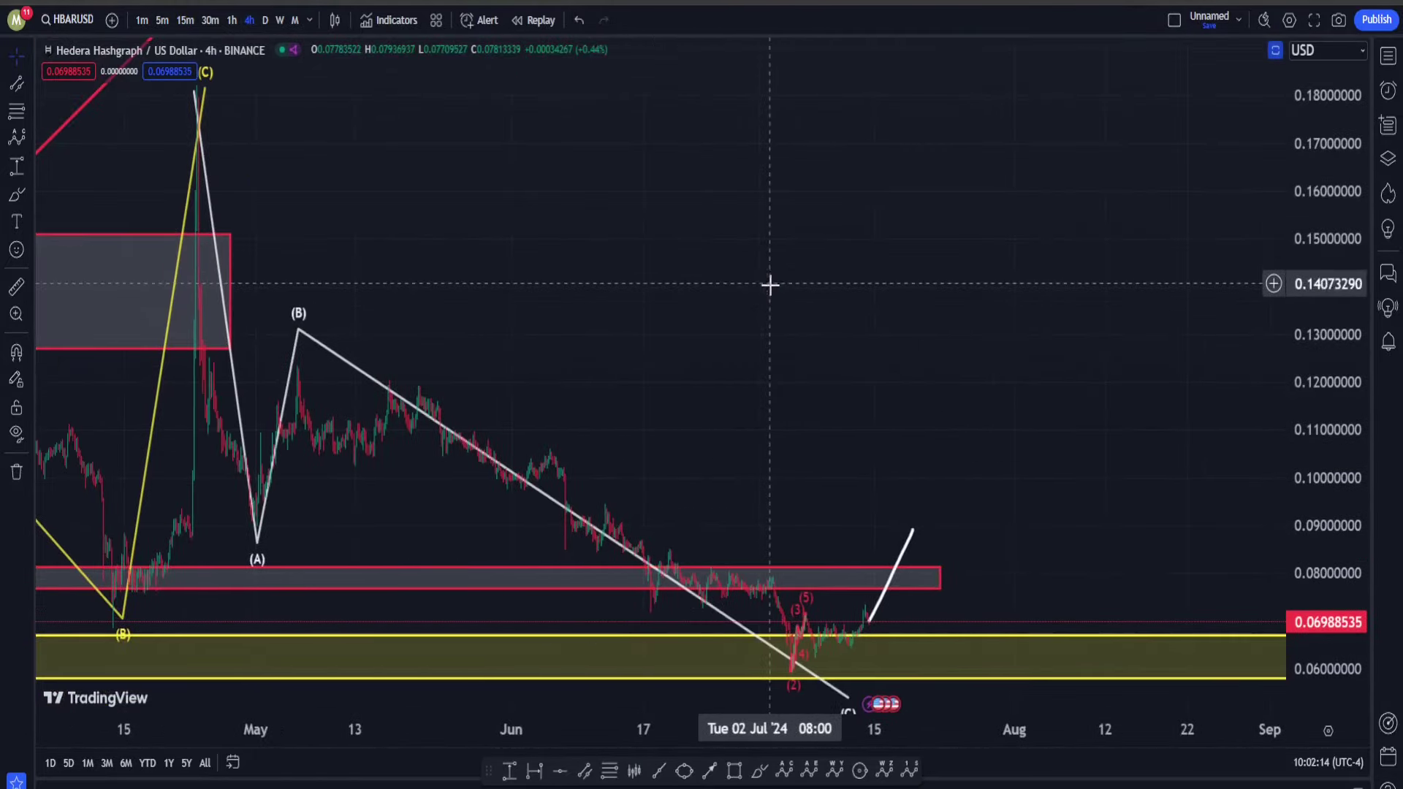
left_click(758, 773)
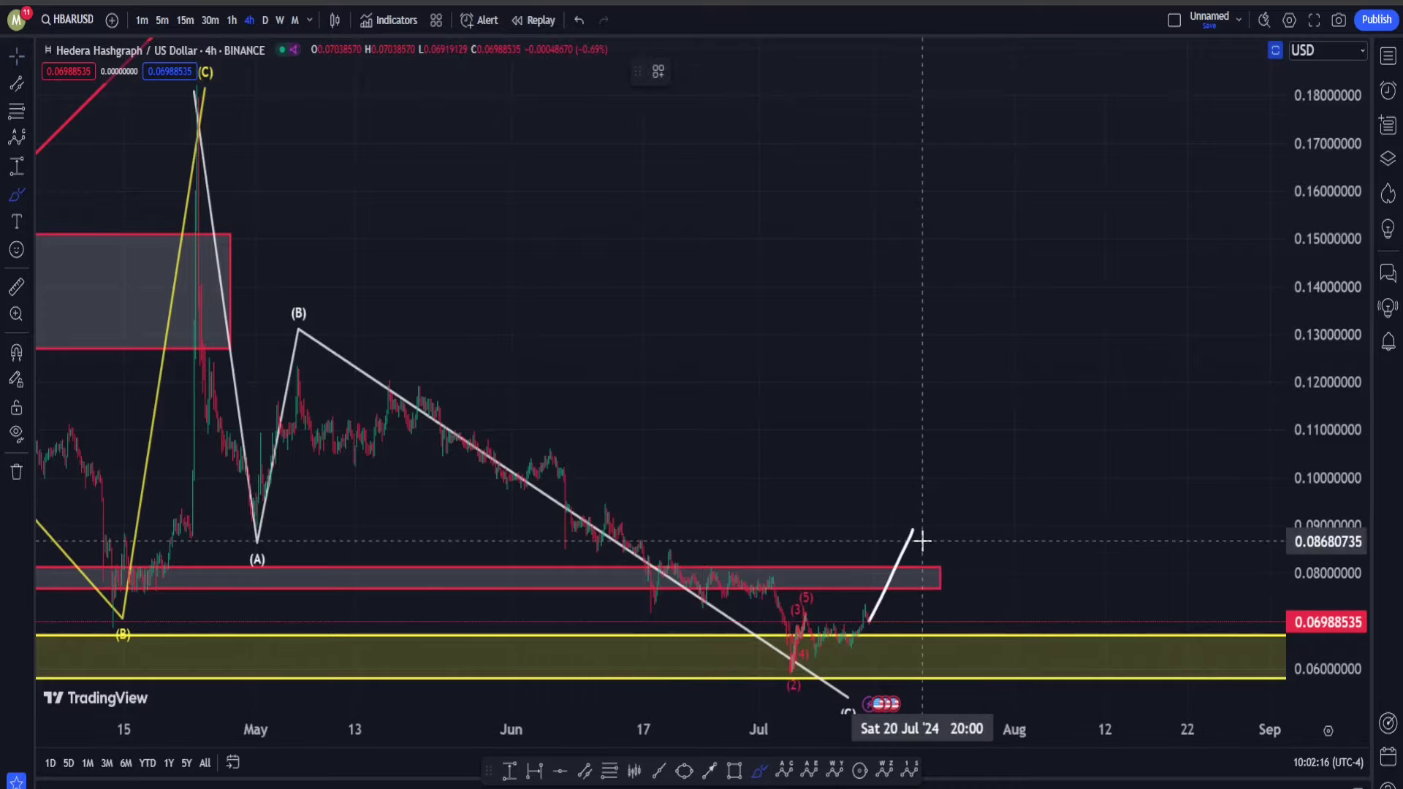
left_click_drag(910, 532, 1070, 256)
mouse_move(322, 357)
left_mouse_down()
mouse_move(292, 337)
mouse_move(343, 333)
left_mouse_up()
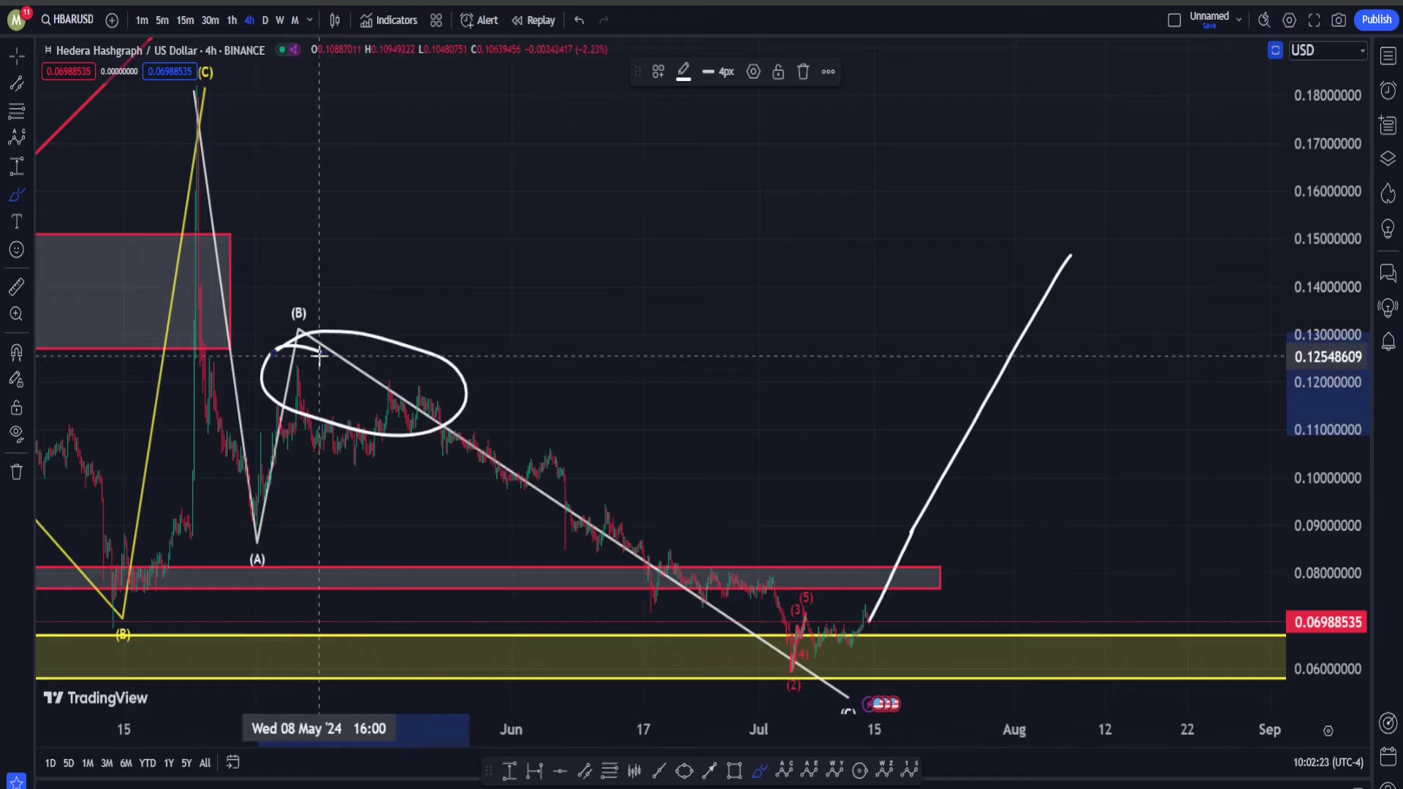
key("ctrl+z")
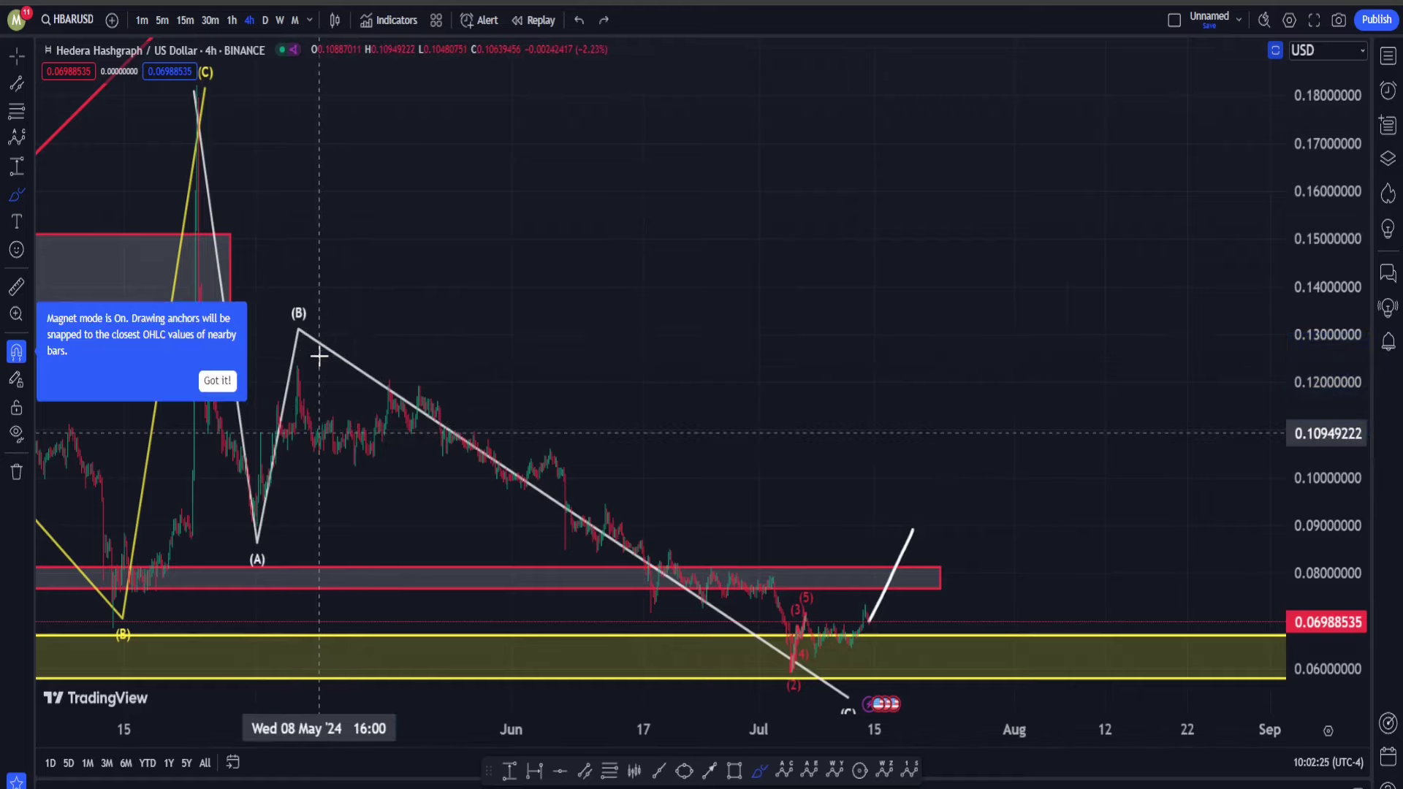
- Extend the white projection above 0.15, circle the (C) peak, and refit the price scale
scroll(336, 346, "right", 13)
scroll(796, 420, "down", 12)
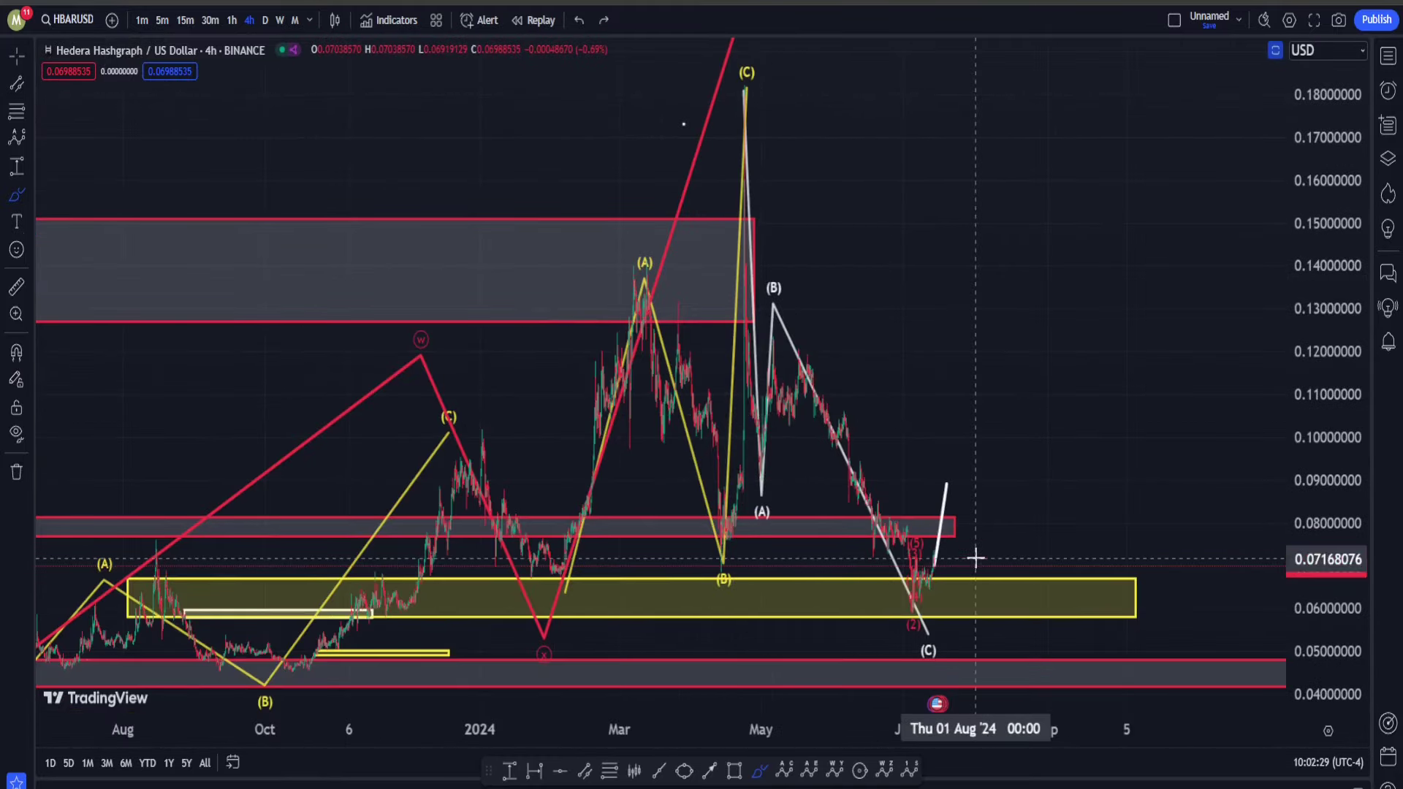
left_click_drag(944, 482, 1030, 207)
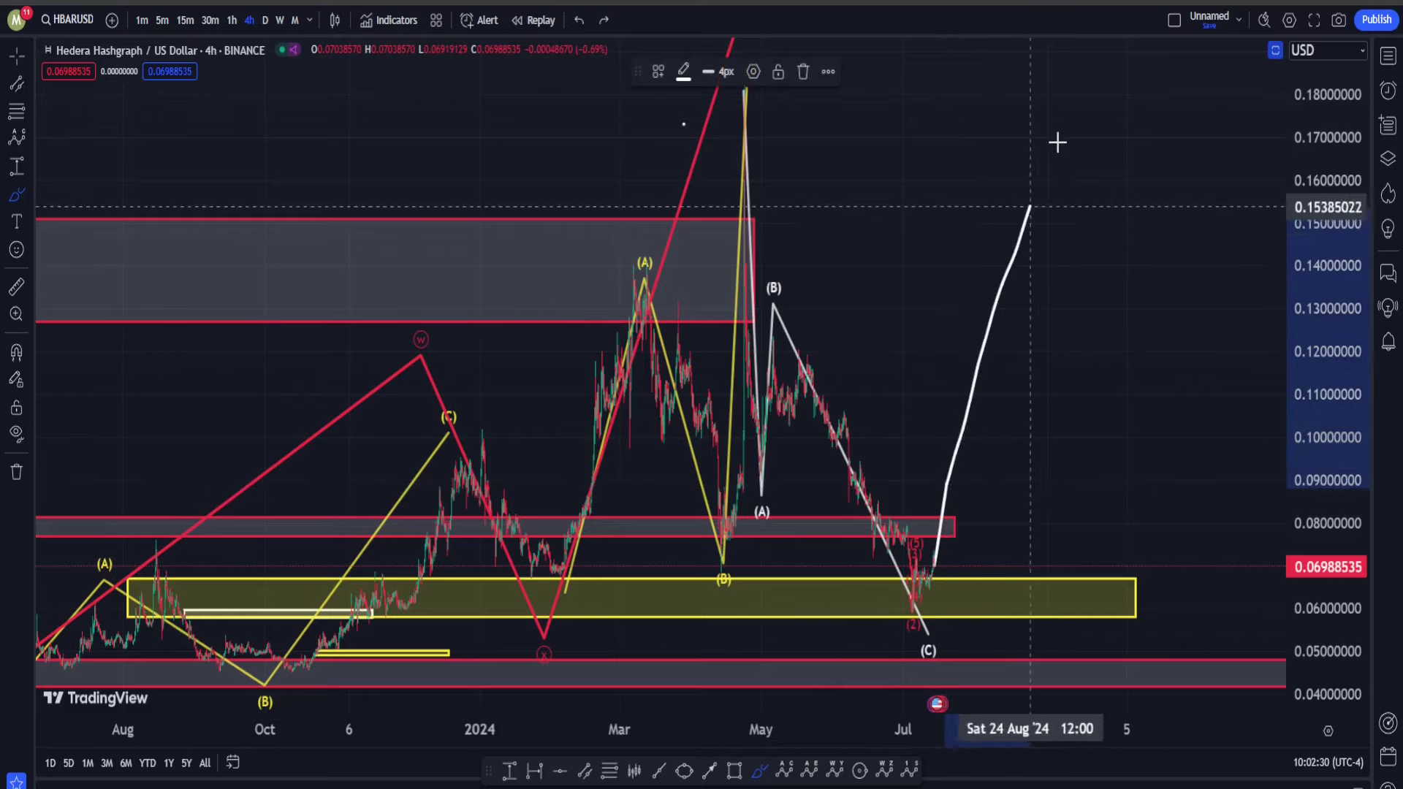
left_click_drag(1057, 143, 1103, 11)
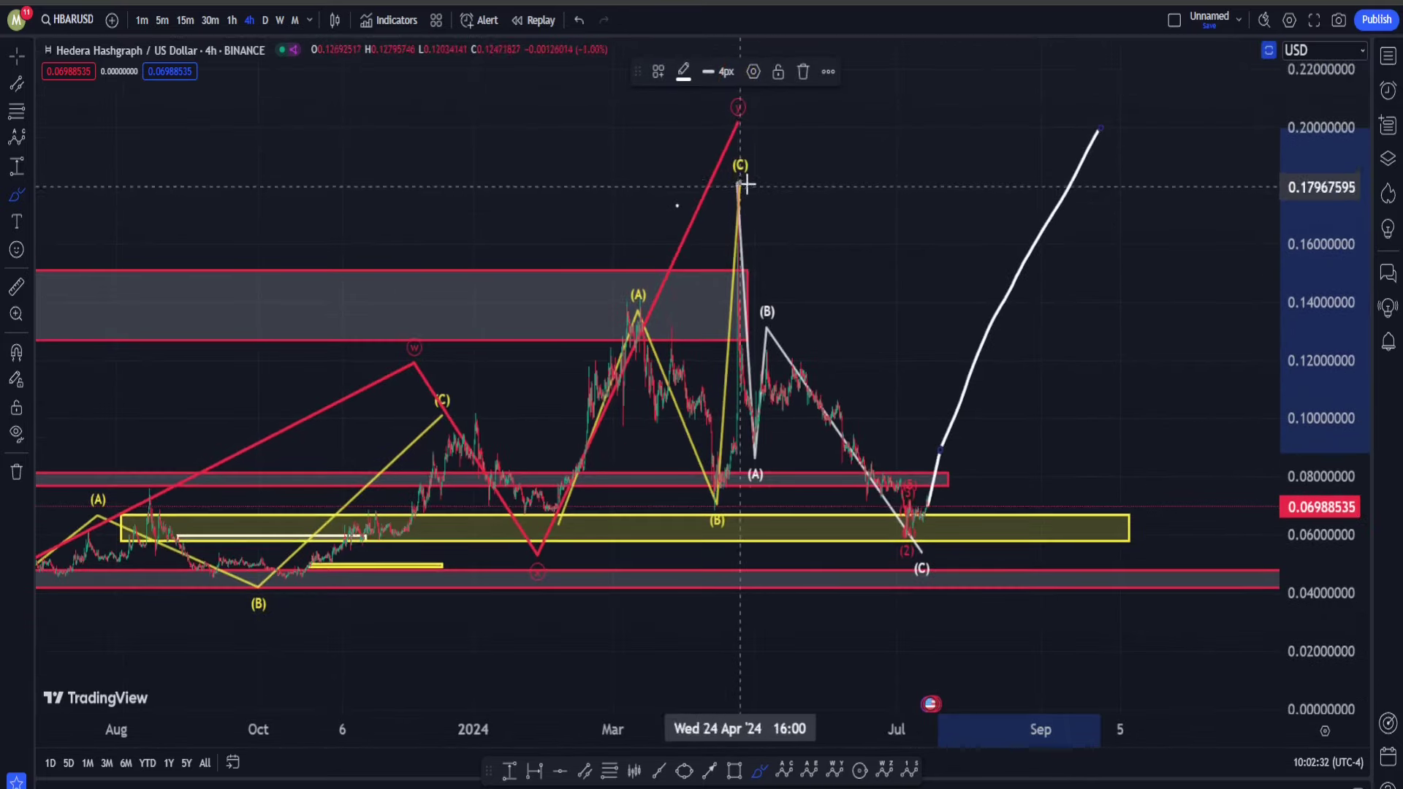
left_click_drag(669, 207, 779, 226)
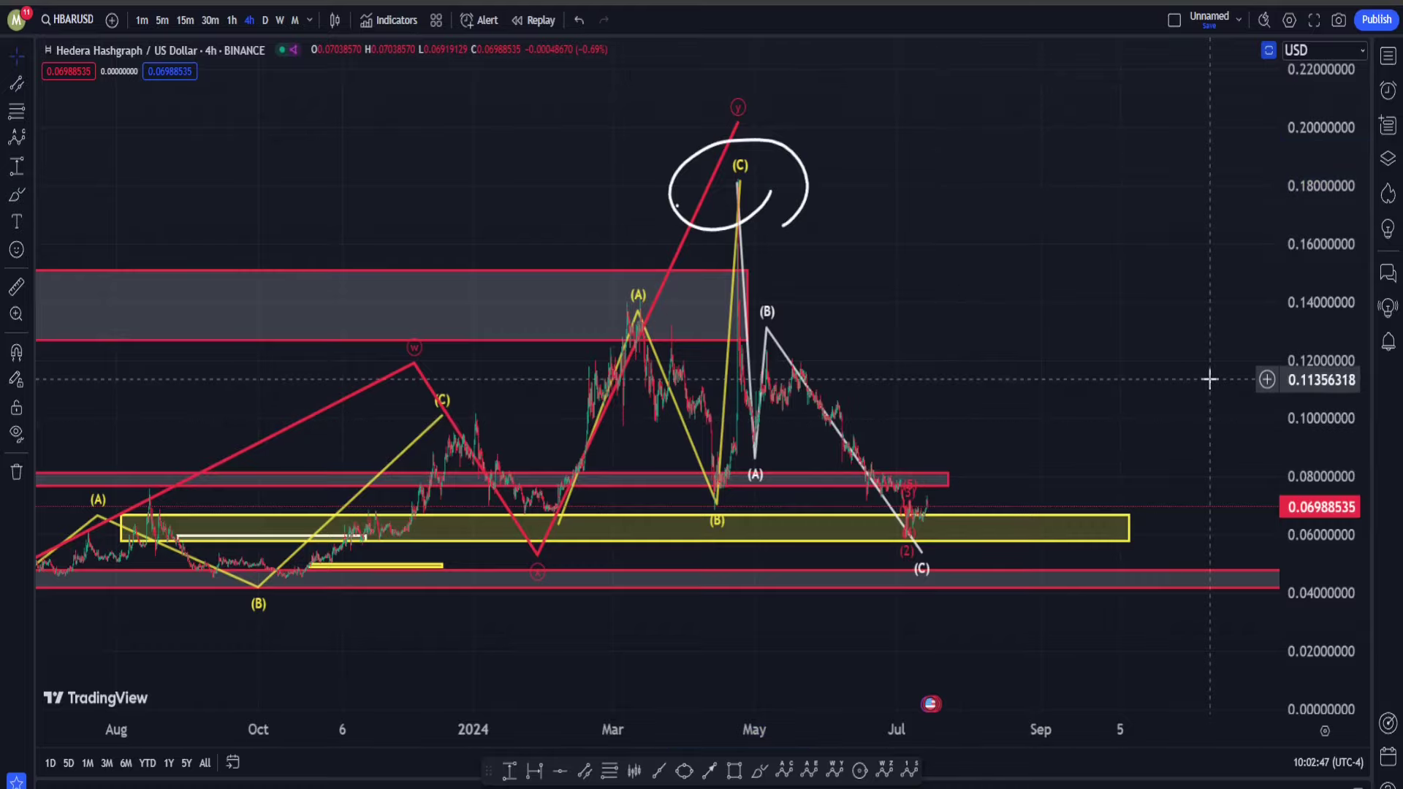
double_click(1325, 330)
scroll(686, 401, "up", 18)
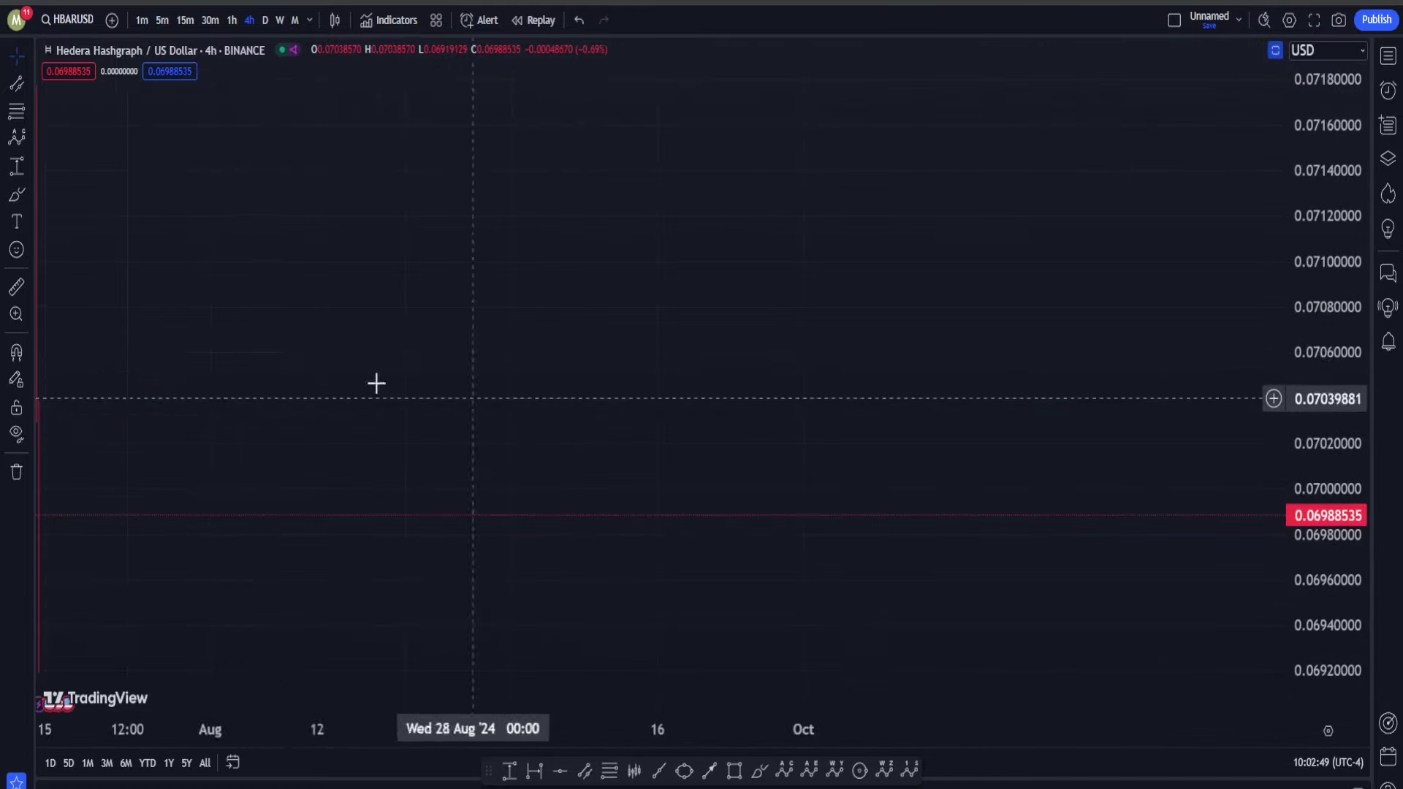
- Reset the 4-hour view, sketch and remove two white circles, then switch to the weekly chart
key("alt+r")
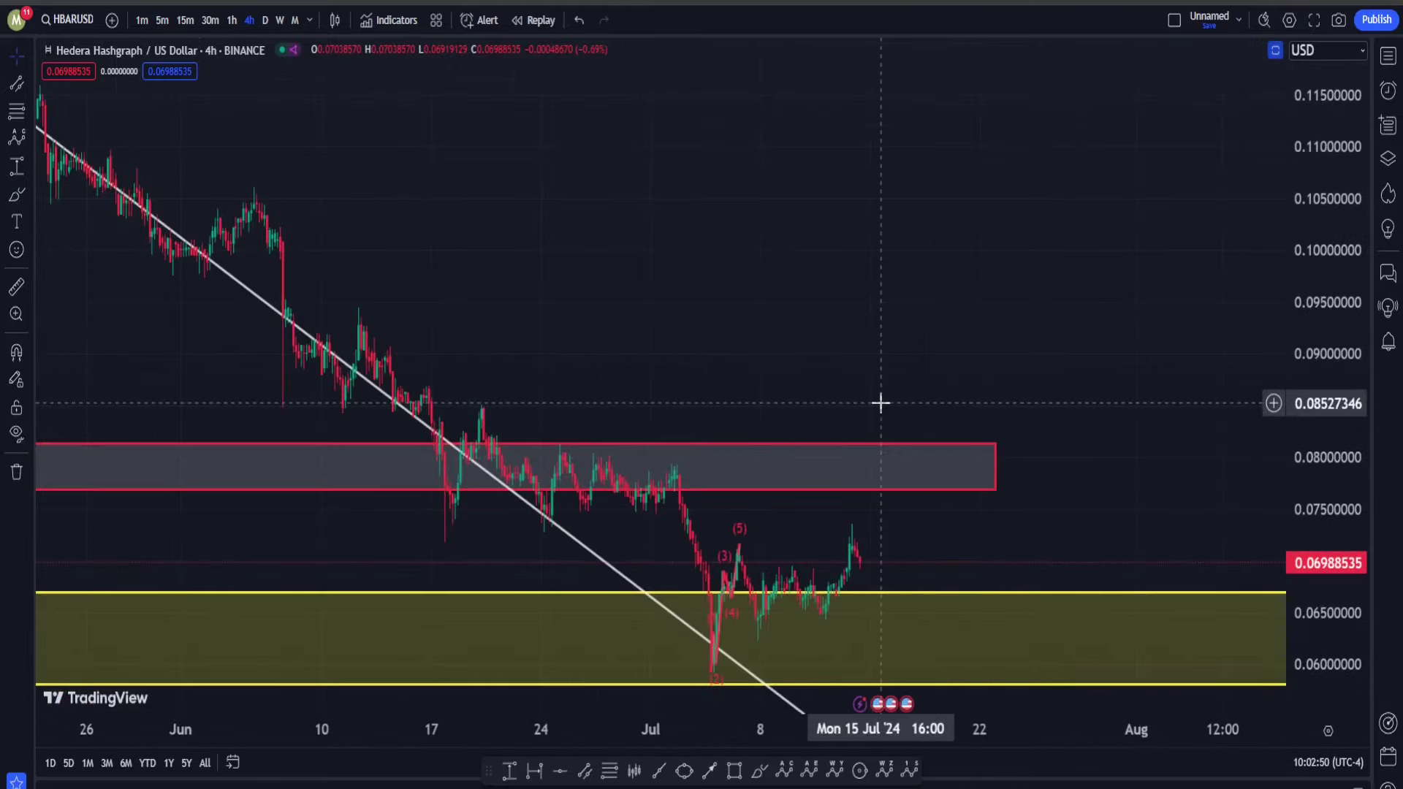
left_click(760, 771)
mouse_move(903, 425)
left_mouse_down()
mouse_move(839, 526)
mouse_move(878, 434)
mouse_move(899, 426)
left_mouse_up()
mouse_move(723, 463)
left_mouse_down()
mouse_move(447, 438)
mouse_move(626, 490)
left_mouse_up()
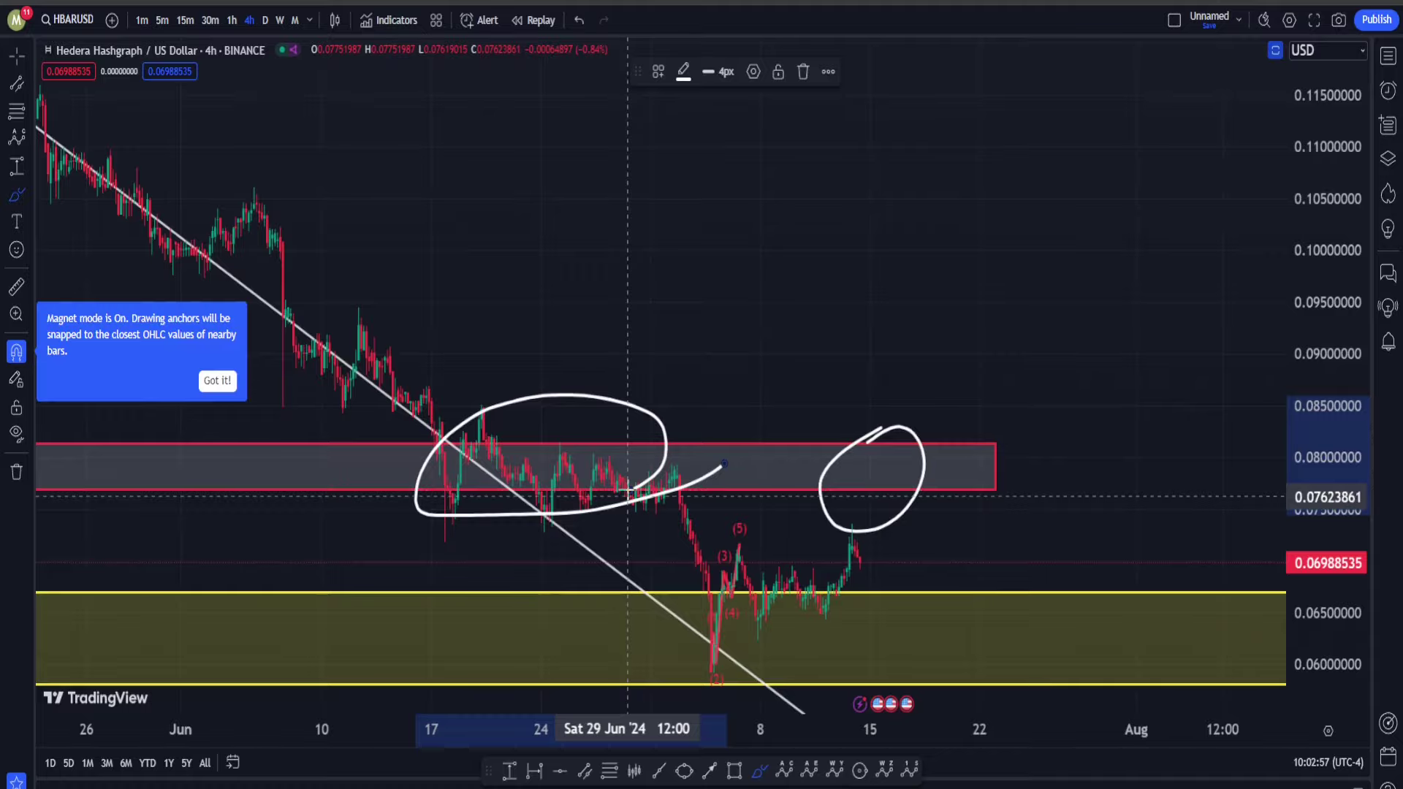
key("ctrl+z")
key("ctrl+z")
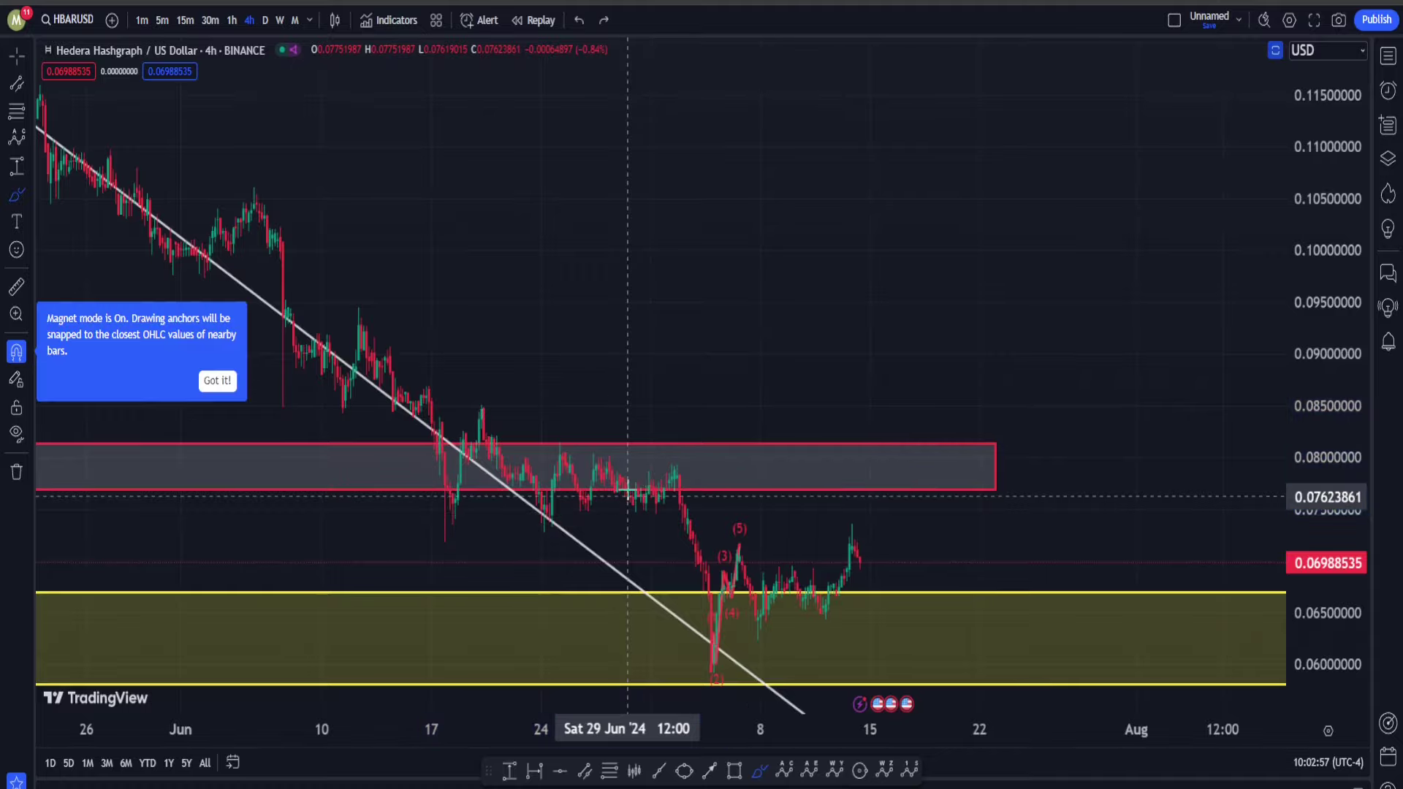
left_click(281, 20)
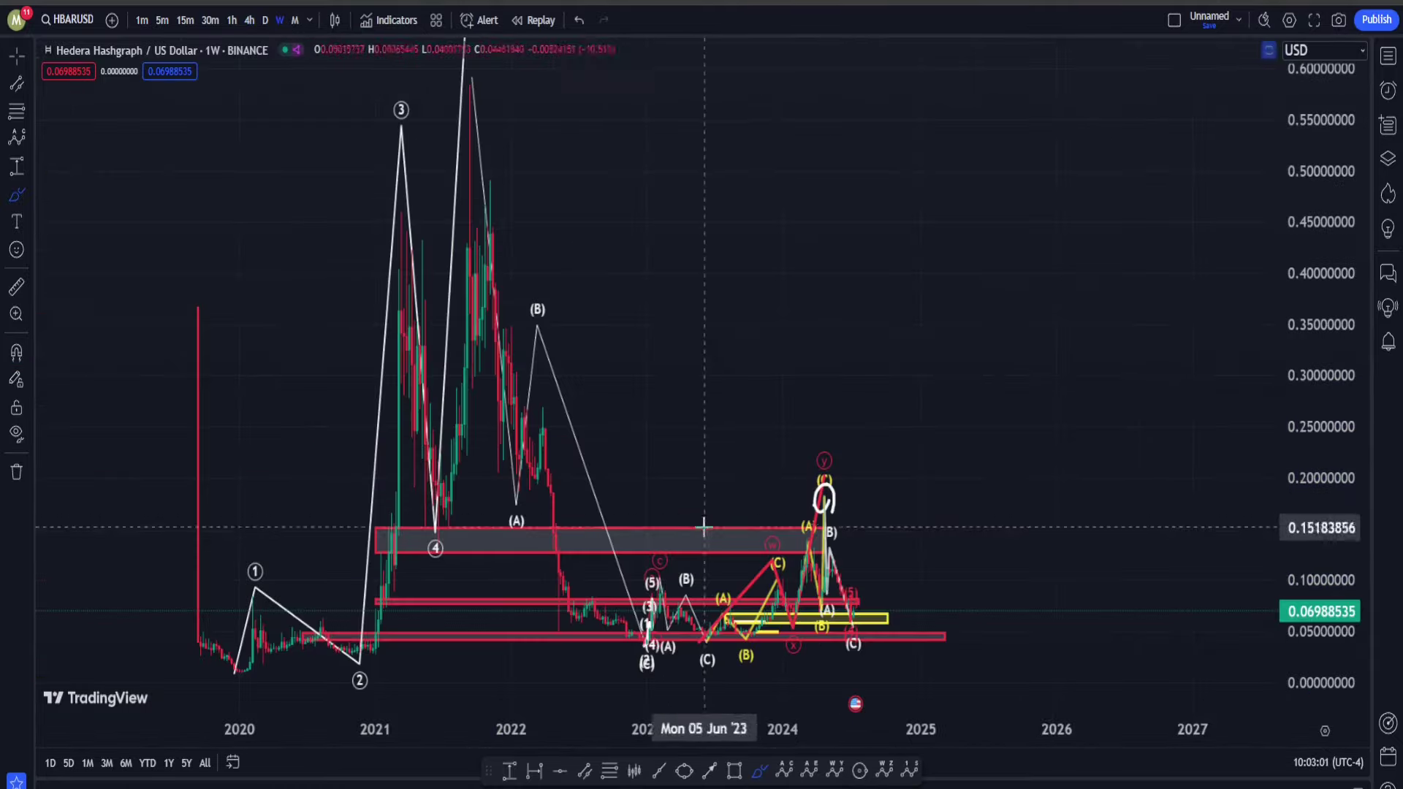
- Make the weekly price scale logarithmic, bring recent bars into view, and restore the MACD and Stoch RSI panes
scroll(704, 533, "up", 5)
right_click(1312, 200)
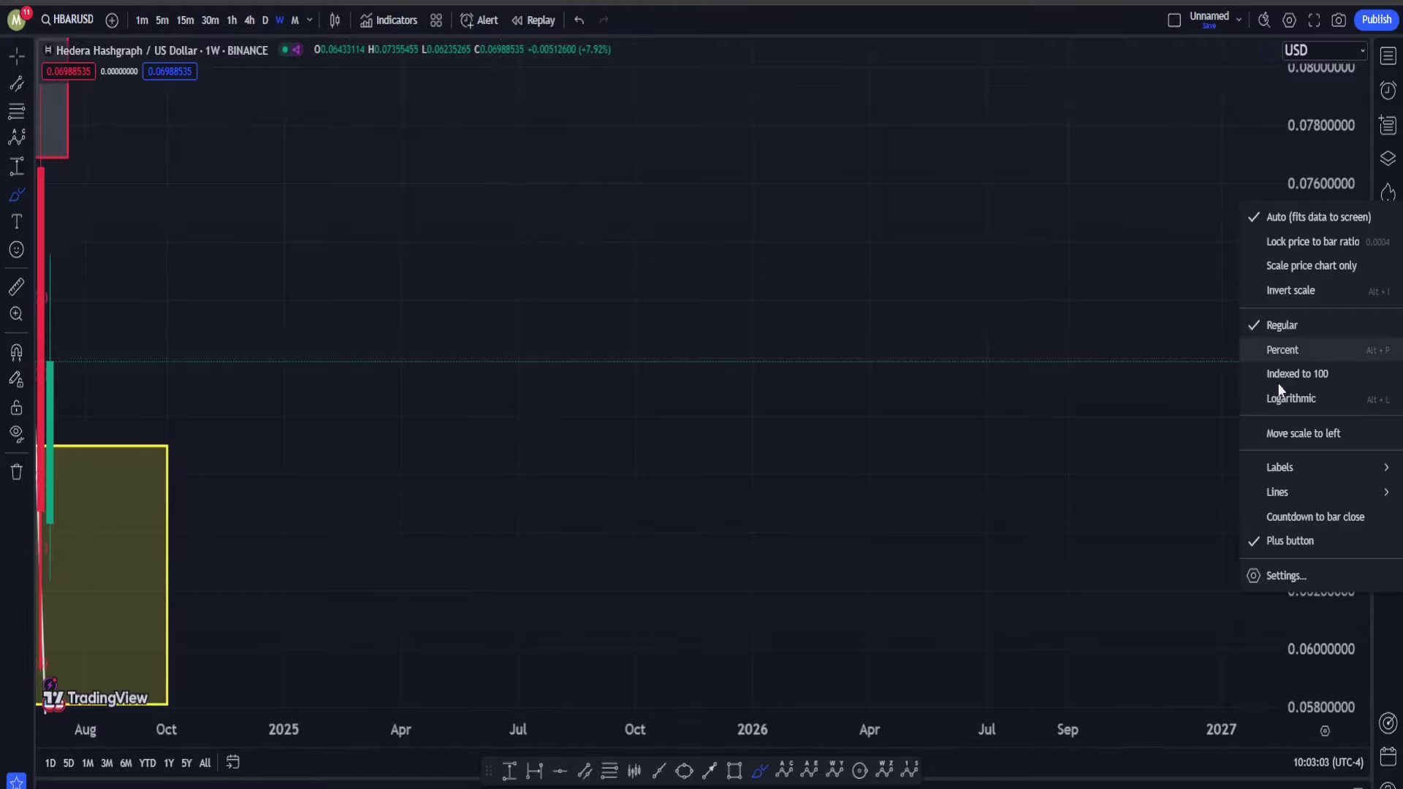
left_click(1253, 397)
left_click_drag(204, 239, 918, 216)
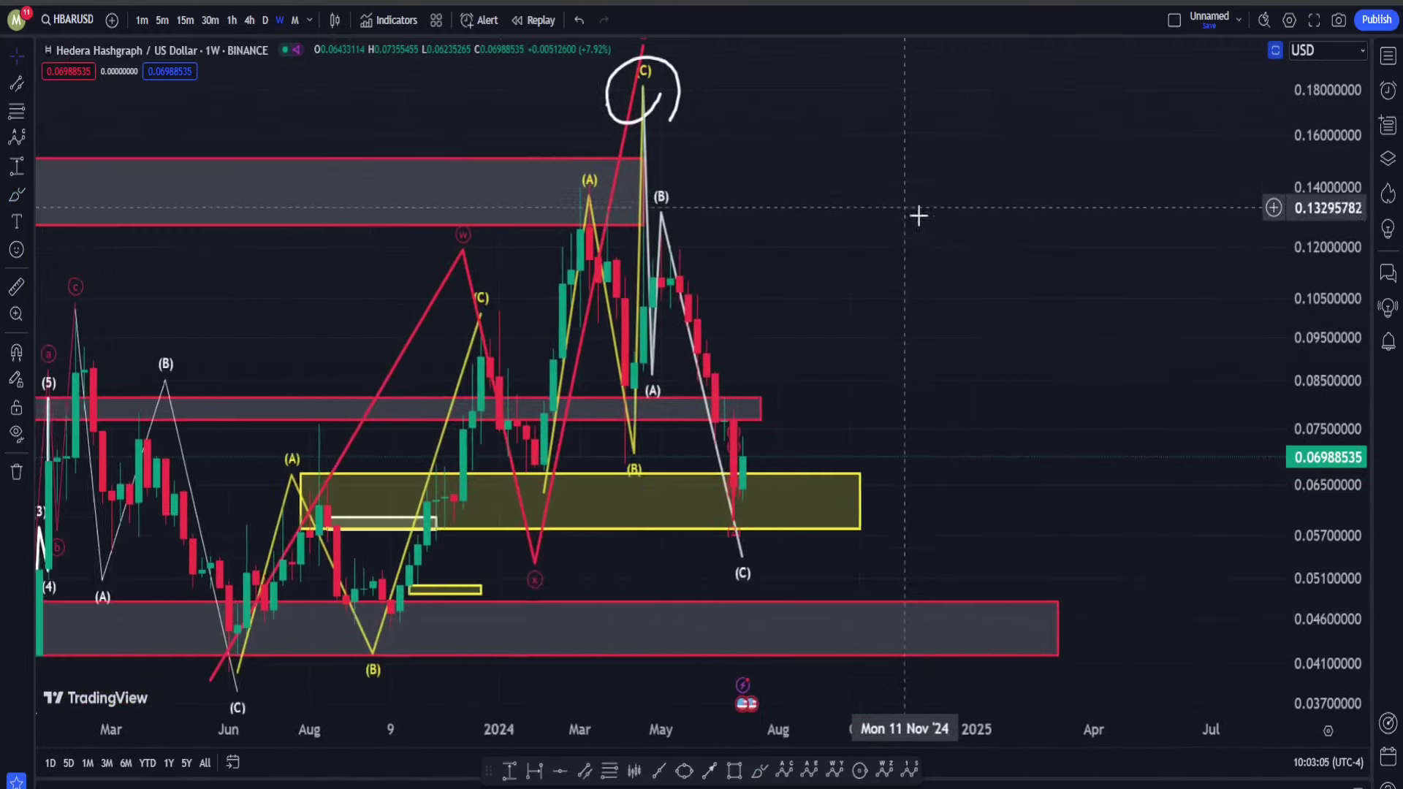
double_click(923, 219)
- Pan the weekly chart to recent candles, then step through the daily to 15-minute timeframe
scroll(923, 219, "up", 5)
scroll(637, 152, "down", 3)
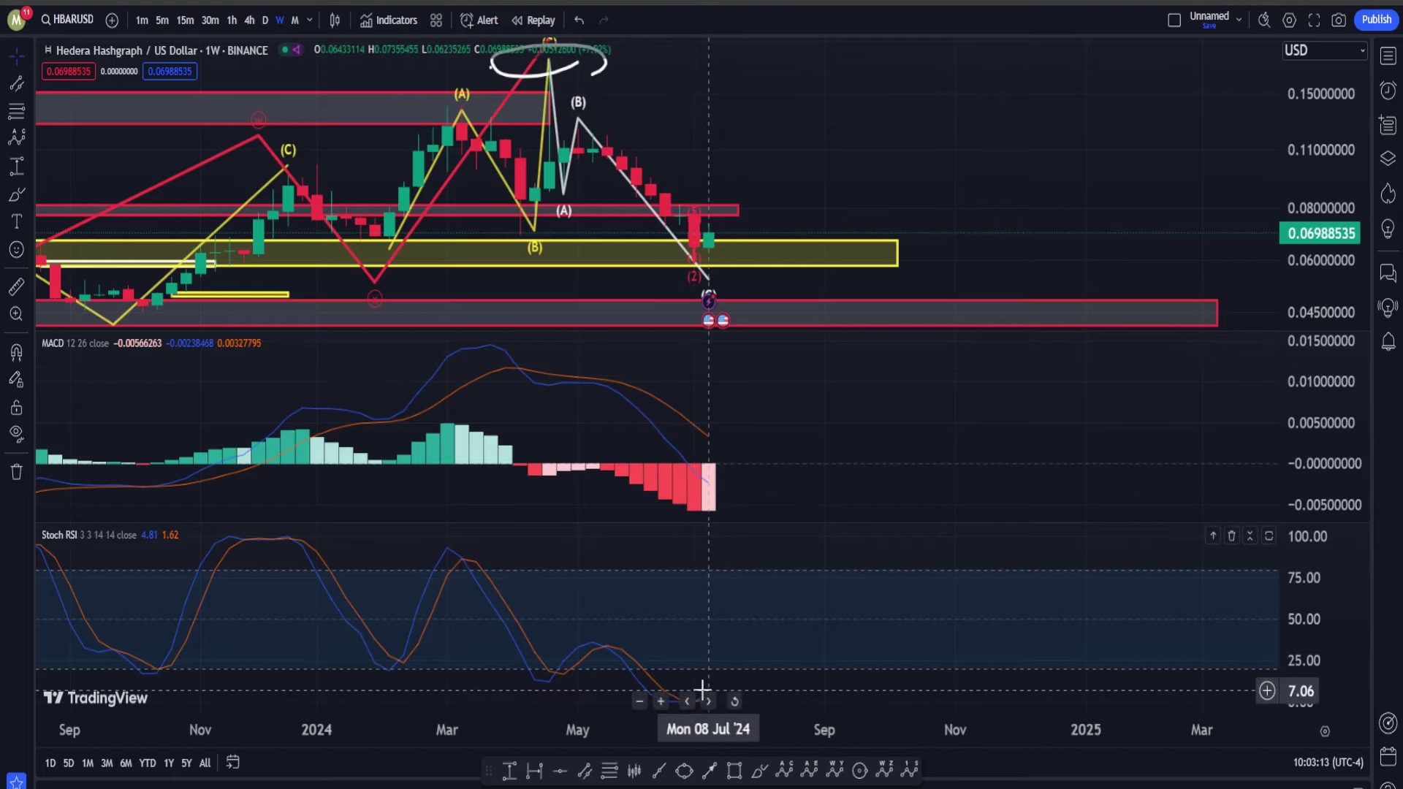
scroll(817, 627, "up", 4)
left_click_drag(602, 635, 787, 621)
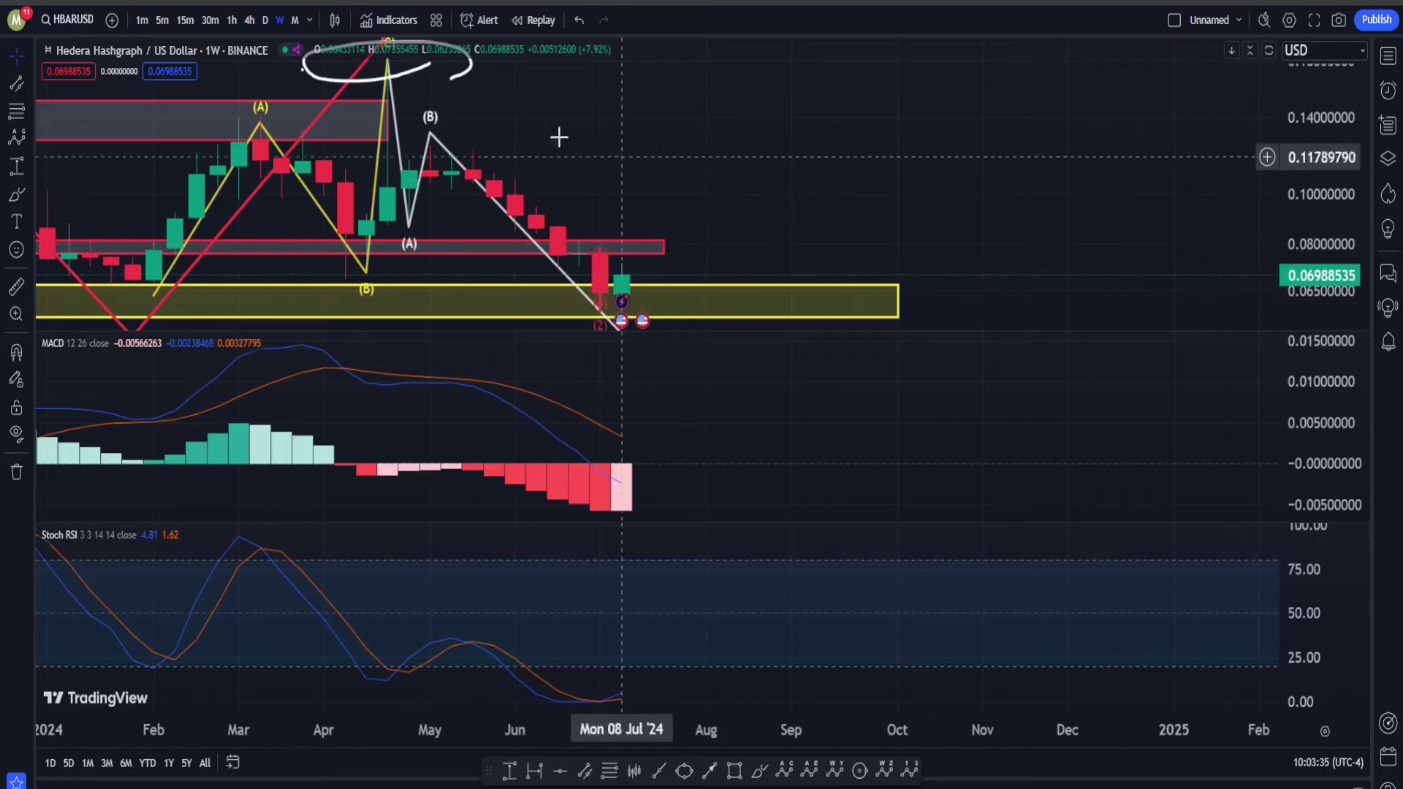
left_click(264, 21)
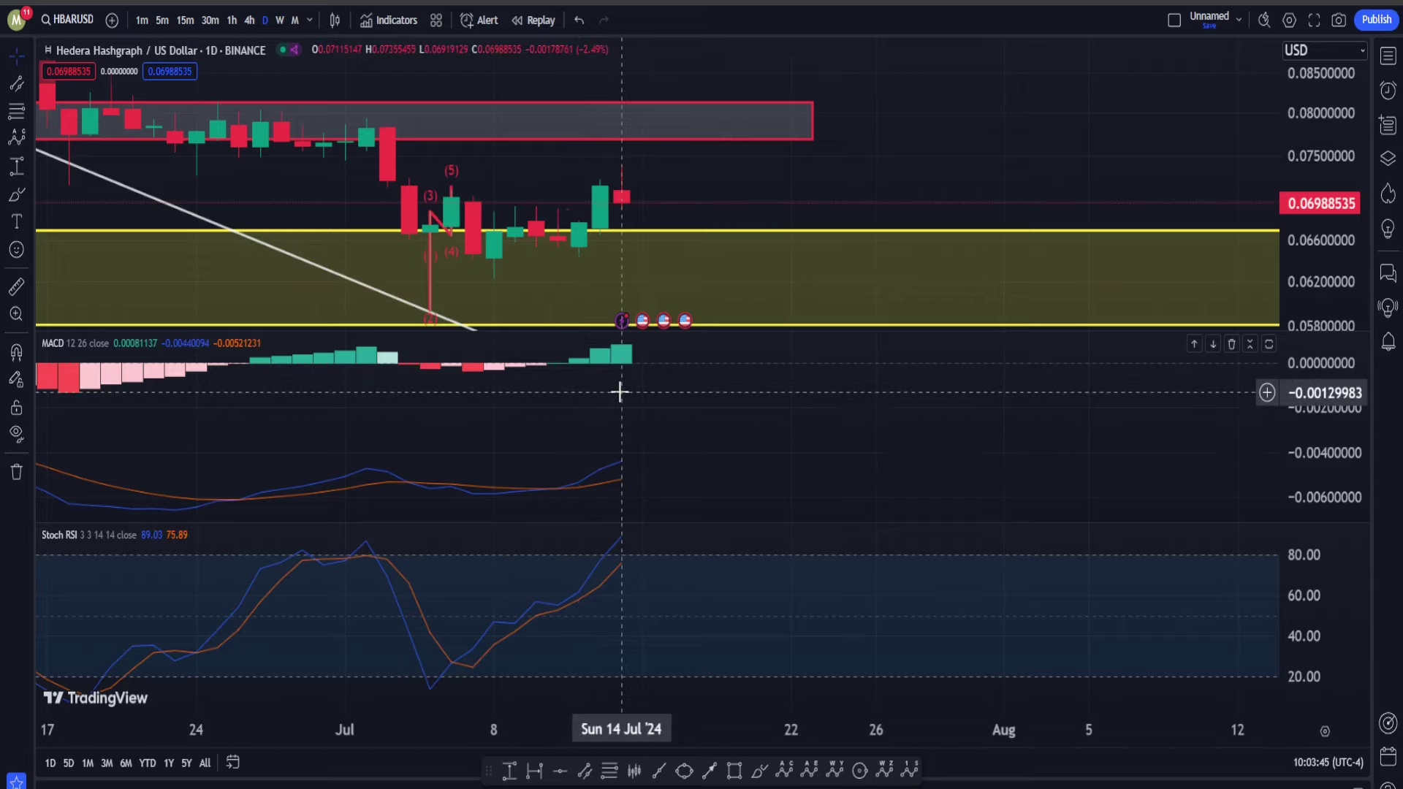
left_click(188, 22)
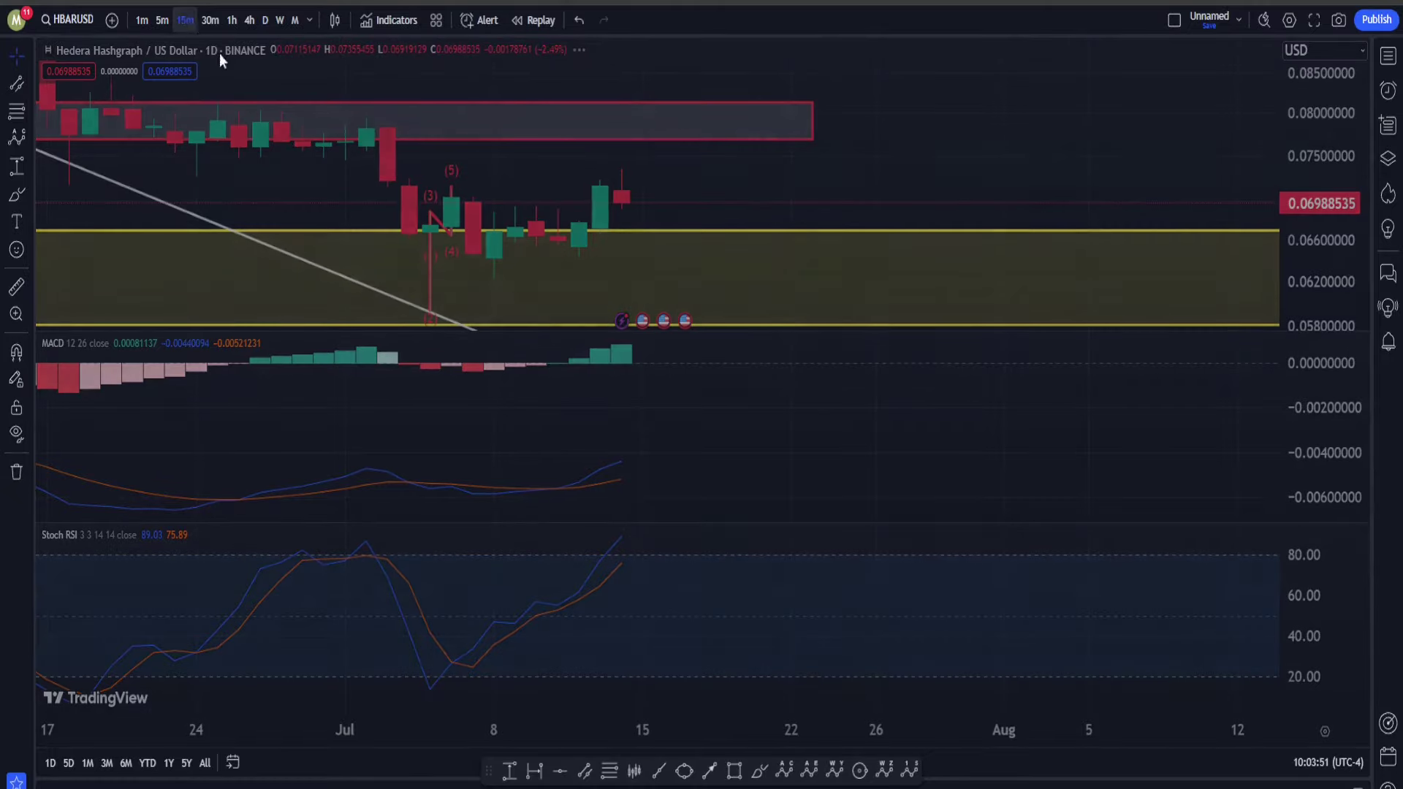
- Enlarge the 15-minute price pane, hiding the indicators, and pan to earlier candles
double_click(922, 247)
scroll(970, 285, "down", 15)
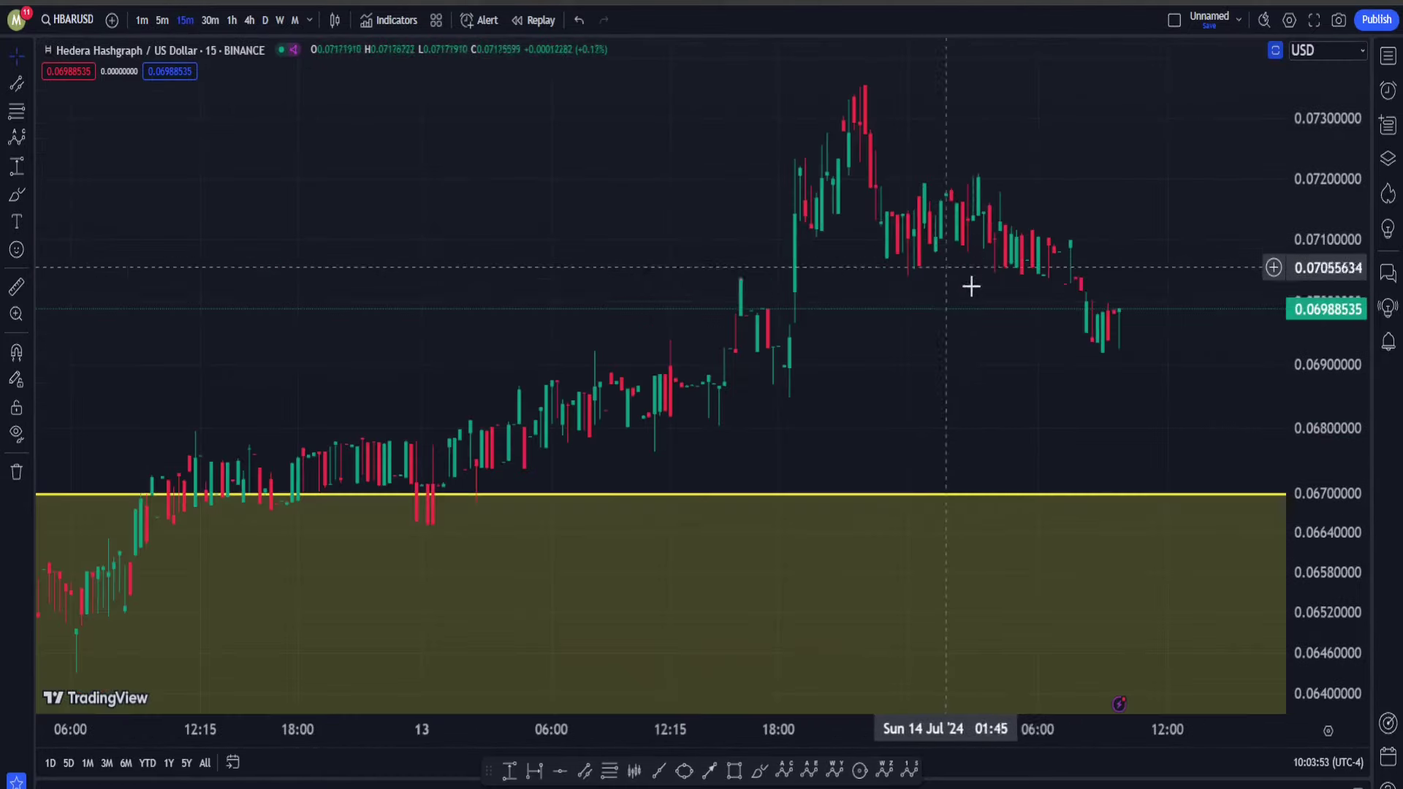
left_click_drag(1125, 401, 801, 513)
scroll(839, 723, "down", 6)
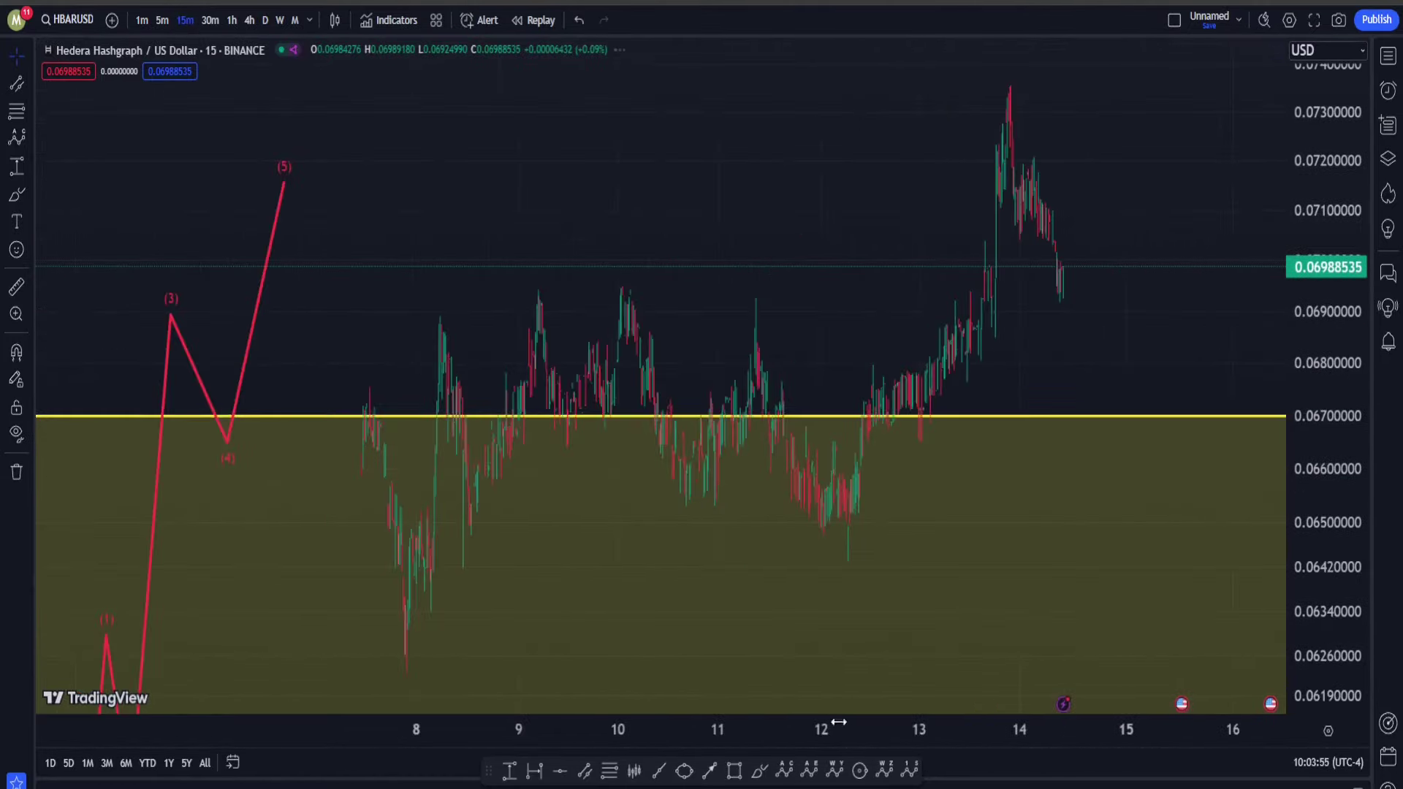
- Sketch a white downward path from the Jul 14 peak and a Jul 12 circle, then undo them
left_click(760, 771)
left_click_drag(1053, 257, 1213, 539)
mouse_move(930, 447)
left_mouse_down()
mouse_move(899, 524)
mouse_move(885, 456)
left_mouse_up()
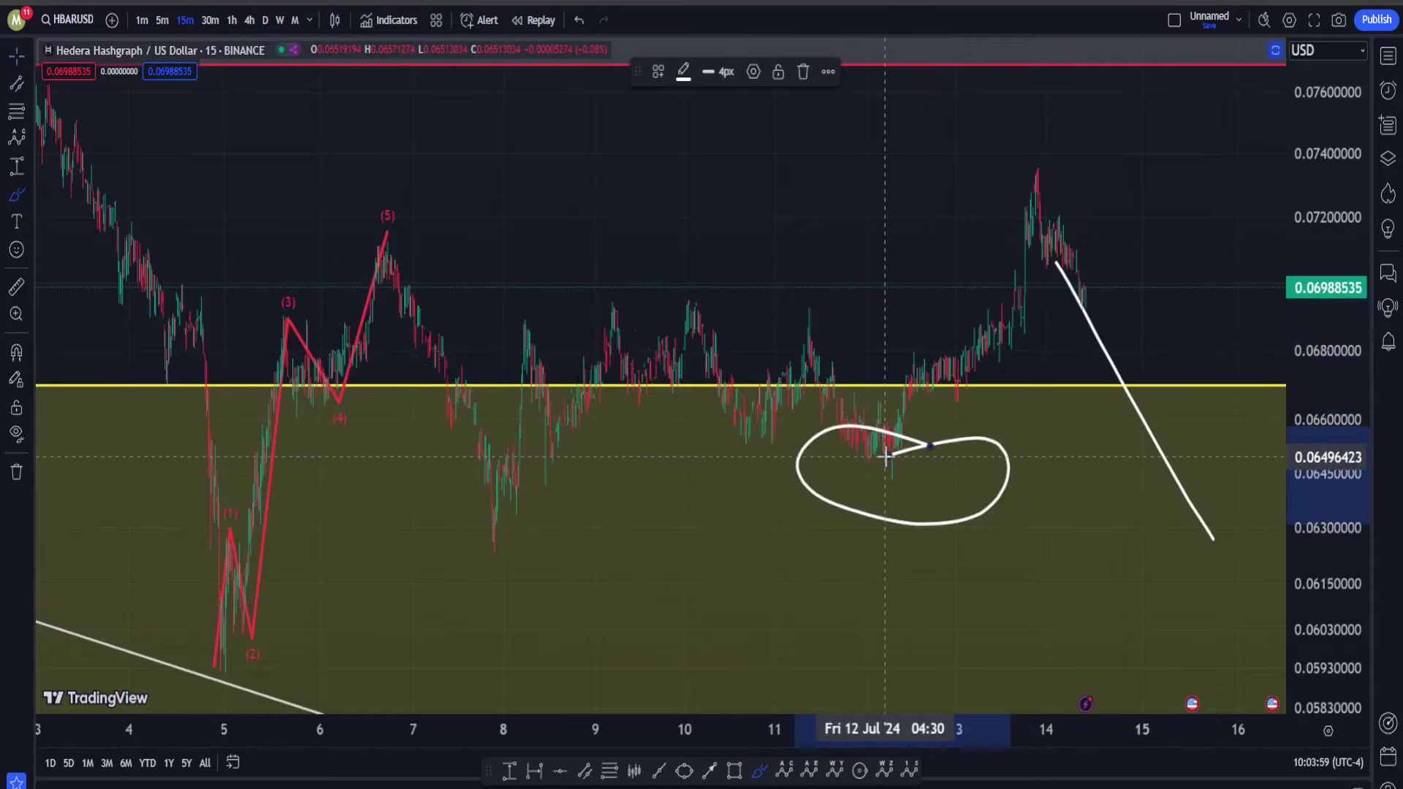
key("ctrl")
key("ctrl+z")
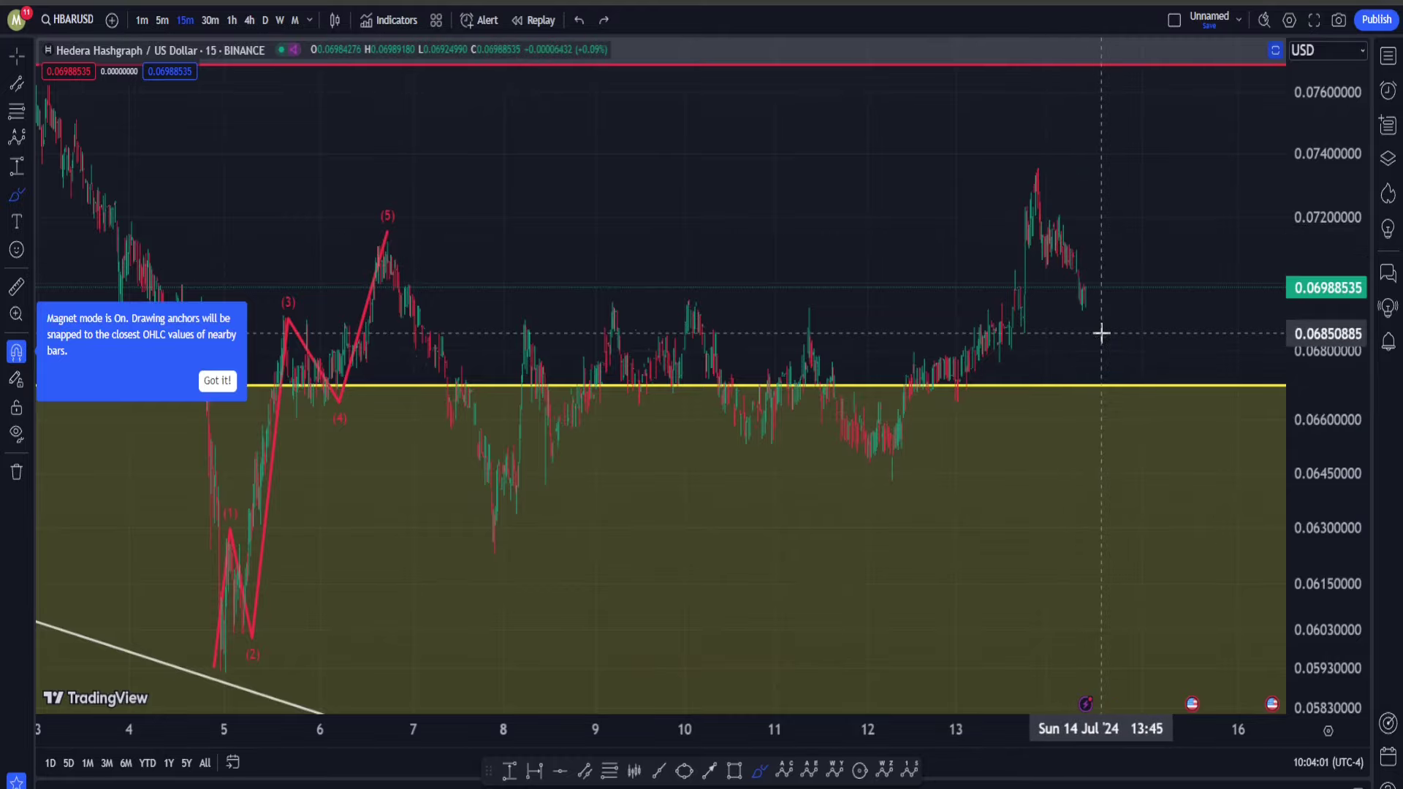
scroll(1102, 331, "down", 3)
key("Escape")
- Sketch a white upward curve through the red resistance zone, review it, then undo it
left_click_drag(966, 321, 707, 661)
scroll(706, 660, "down", 5)
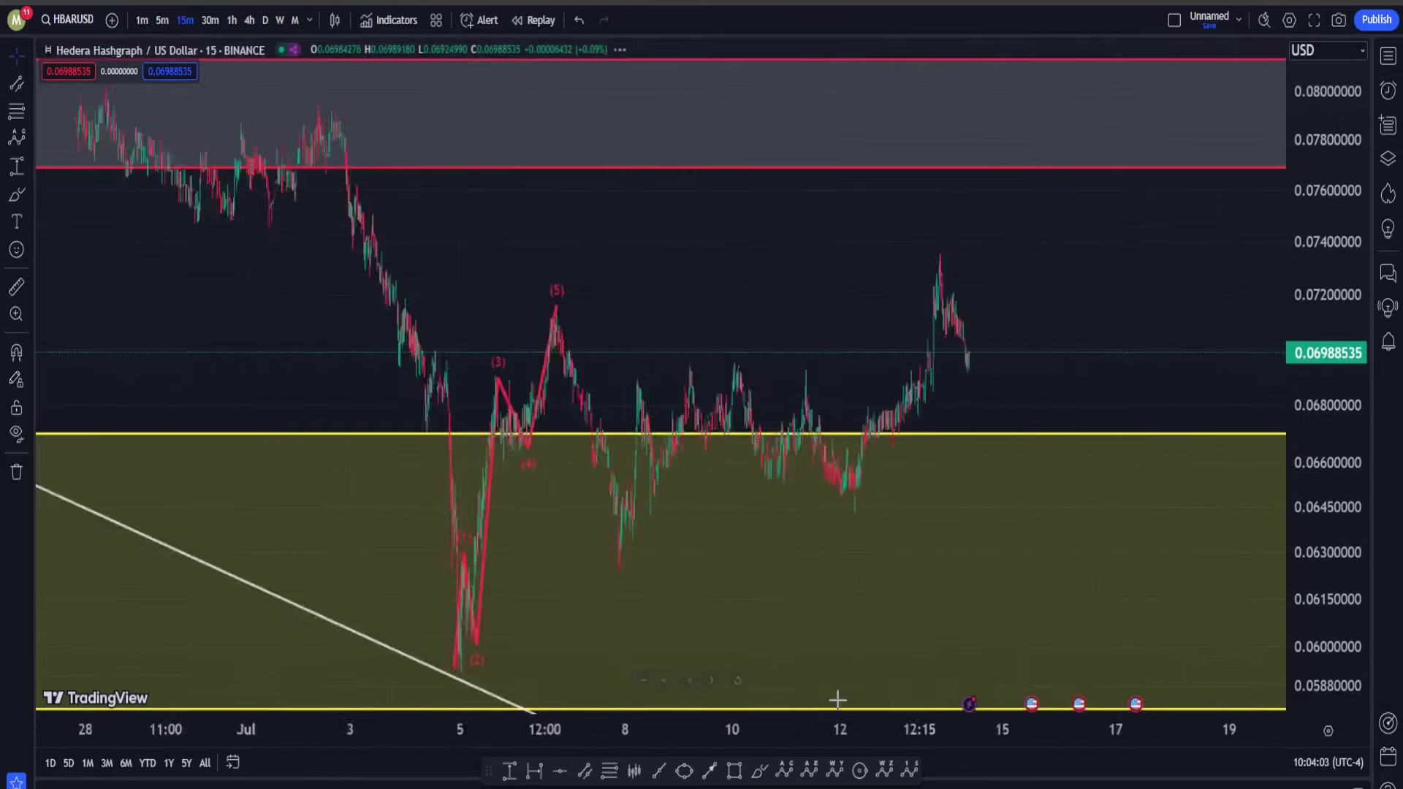
left_click(760, 770)
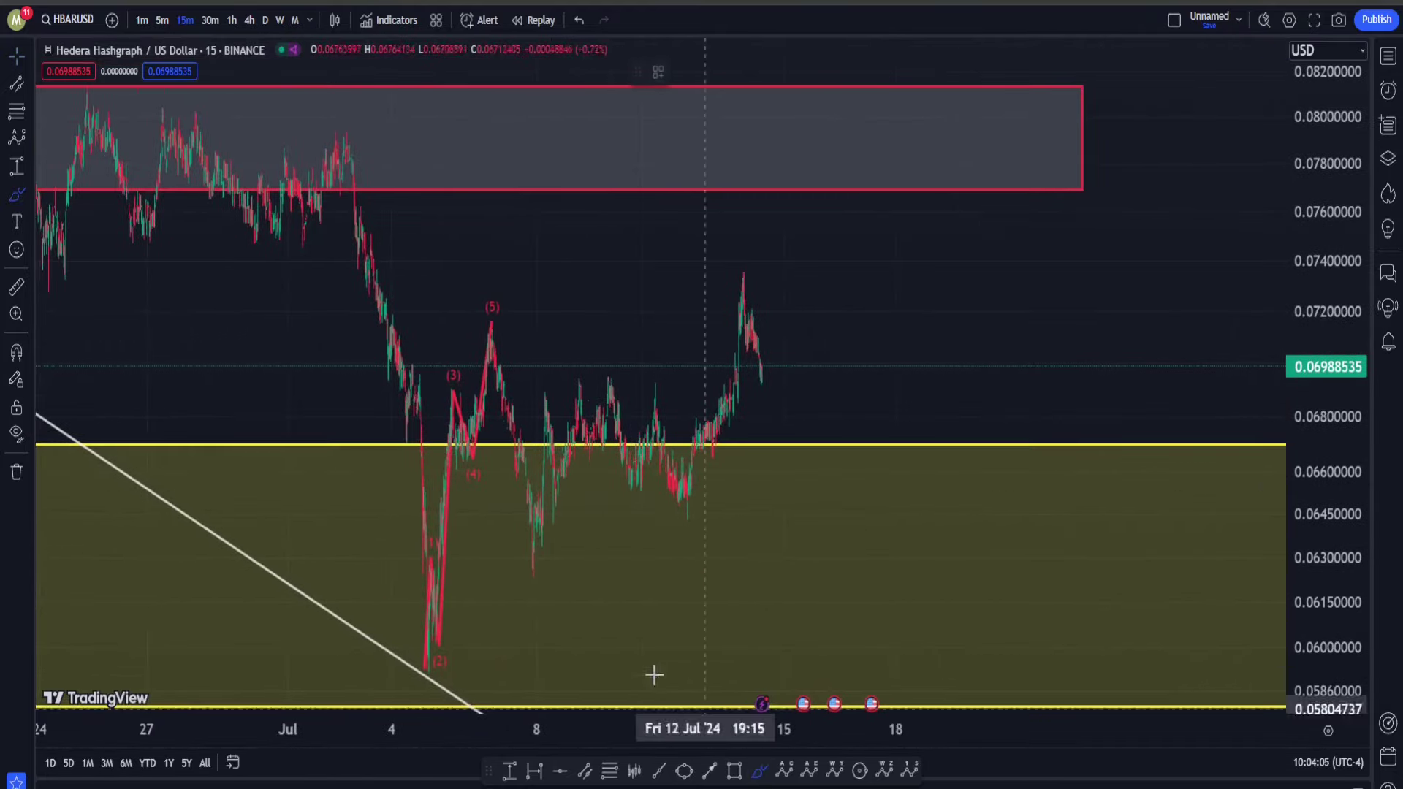
mouse_move(479, 661)
left_mouse_down()
mouse_move(579, 551)
mouse_move(867, 38)
left_mouse_up()
left_click_drag(1328, 183, 1324, 442)
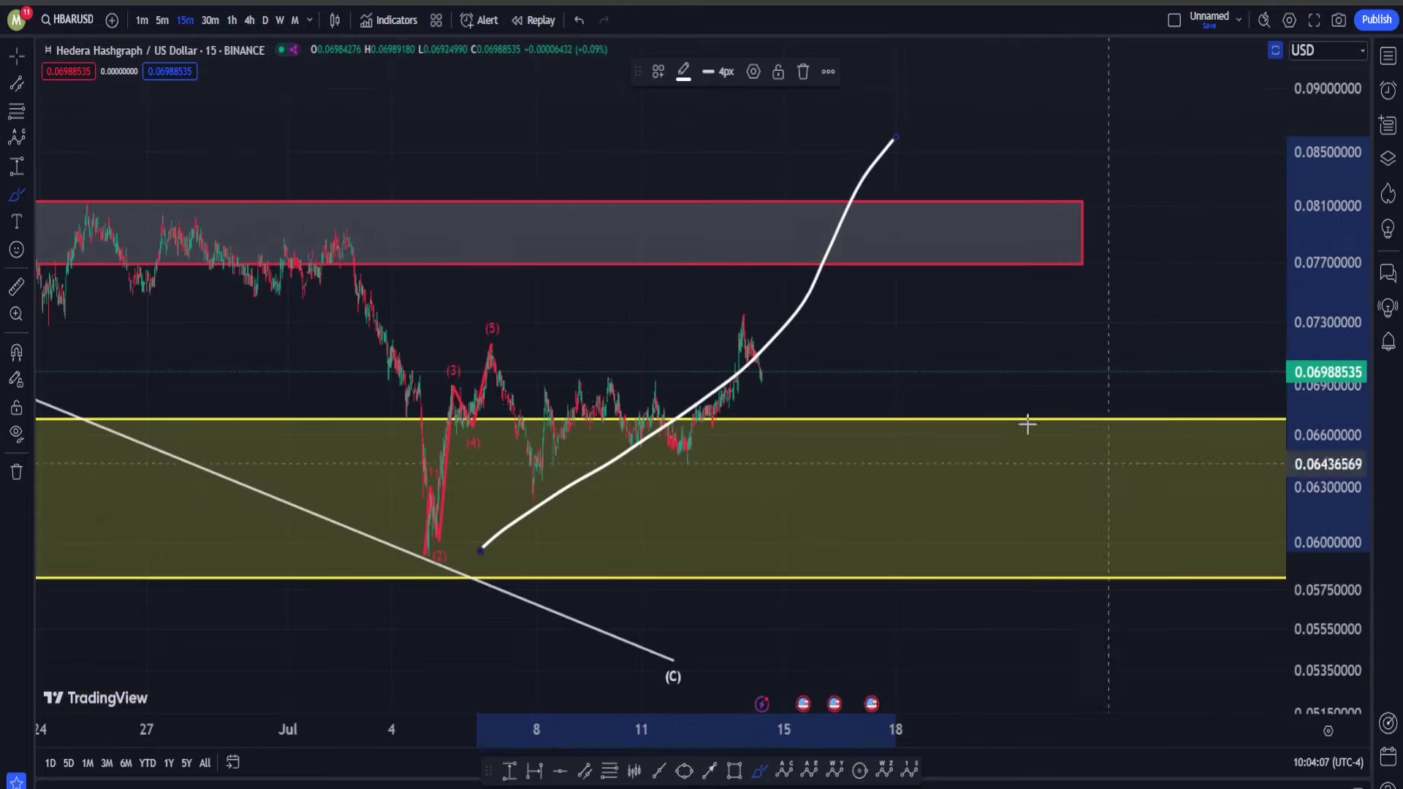
key("Escape")
left_click_drag(758, 174, 762, 294)
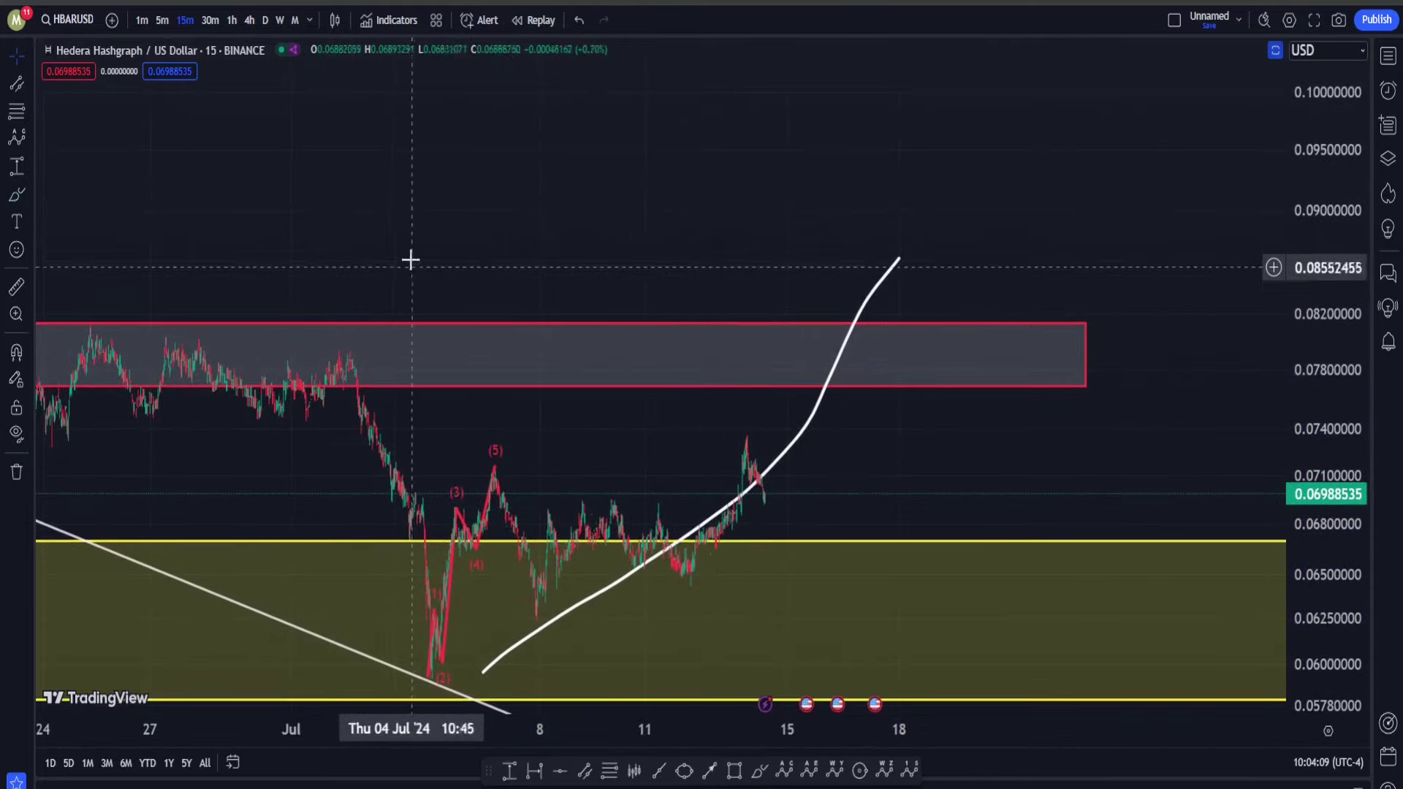
left_click_drag(471, 358, 708, 351)
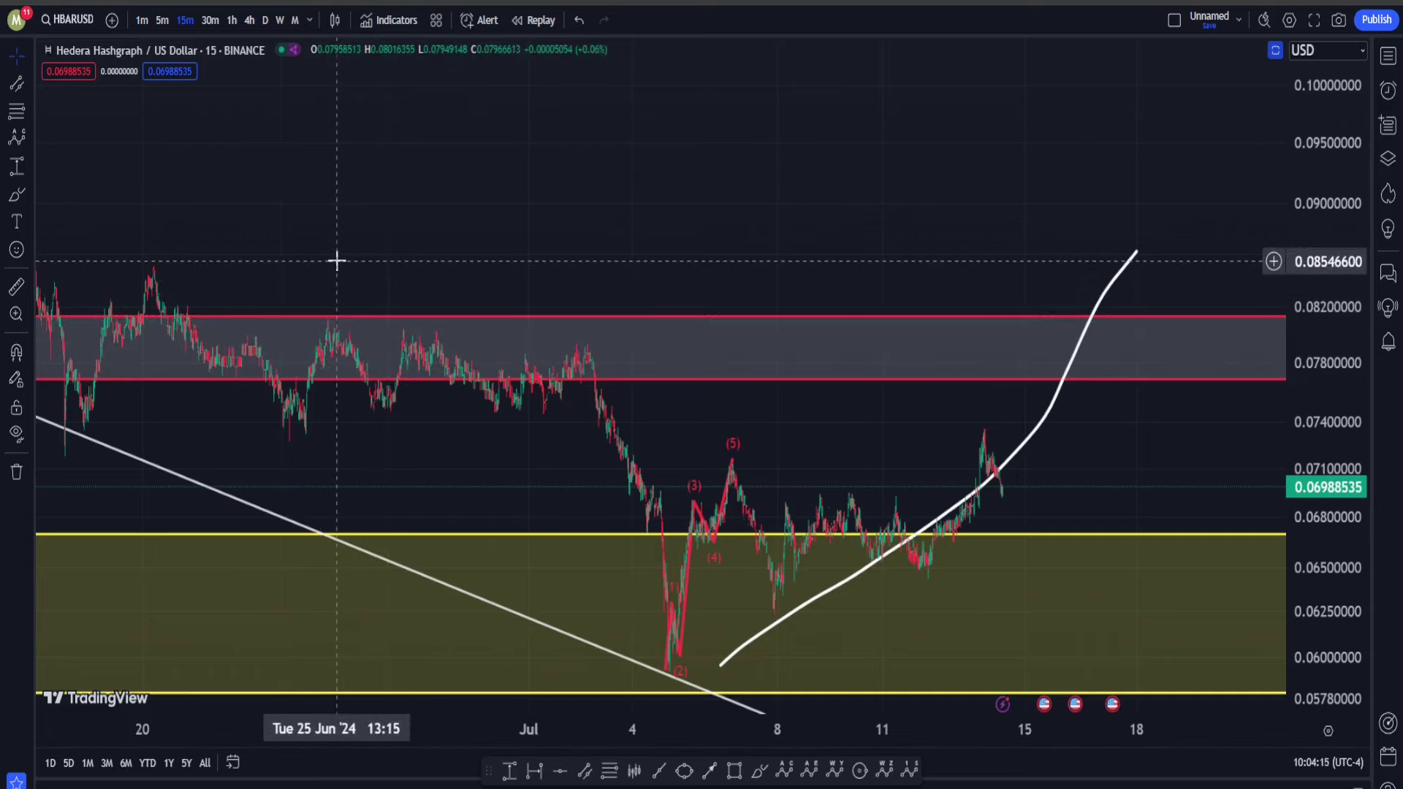
key("ctrl+z")
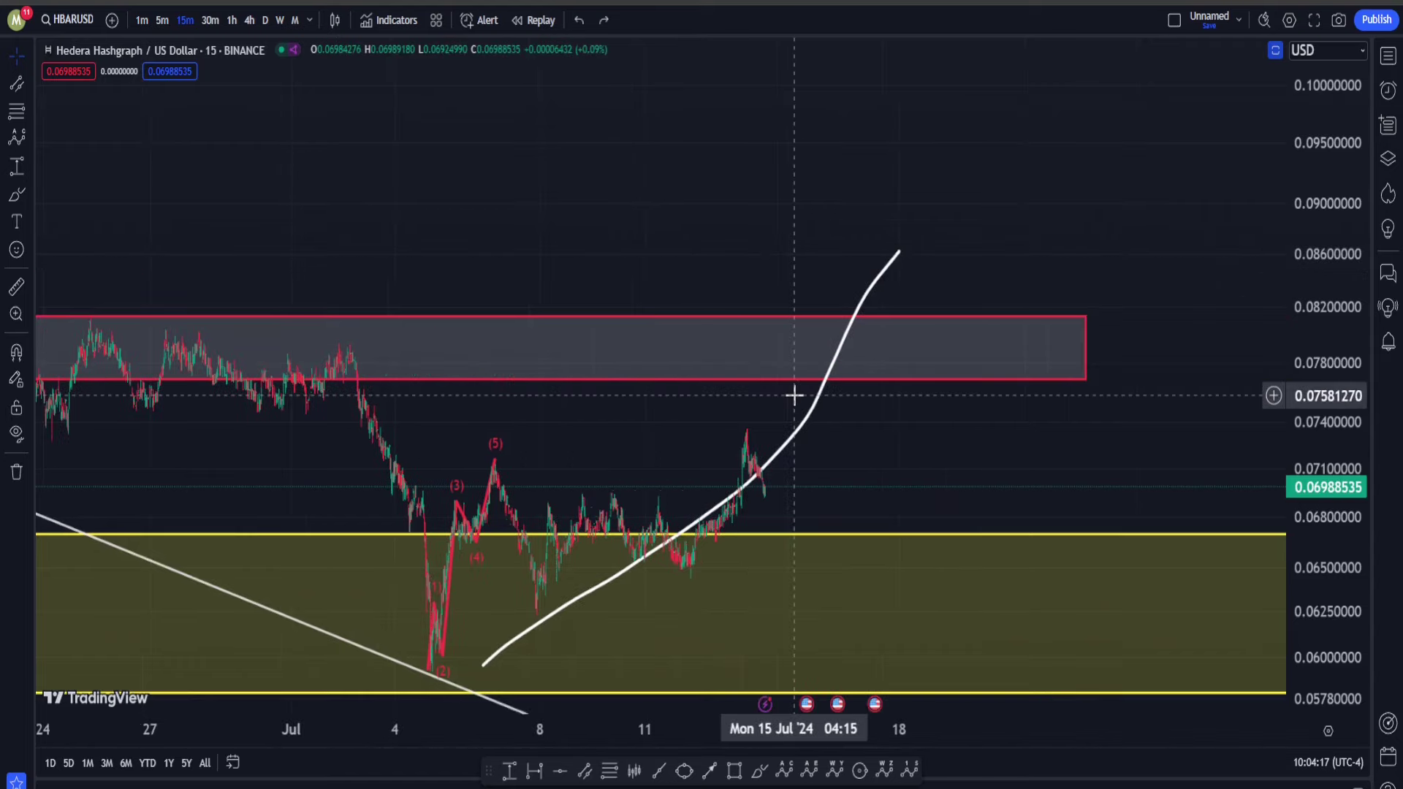
key("ctrl+z")
key("ctrl+z")
key("ctrl+z")
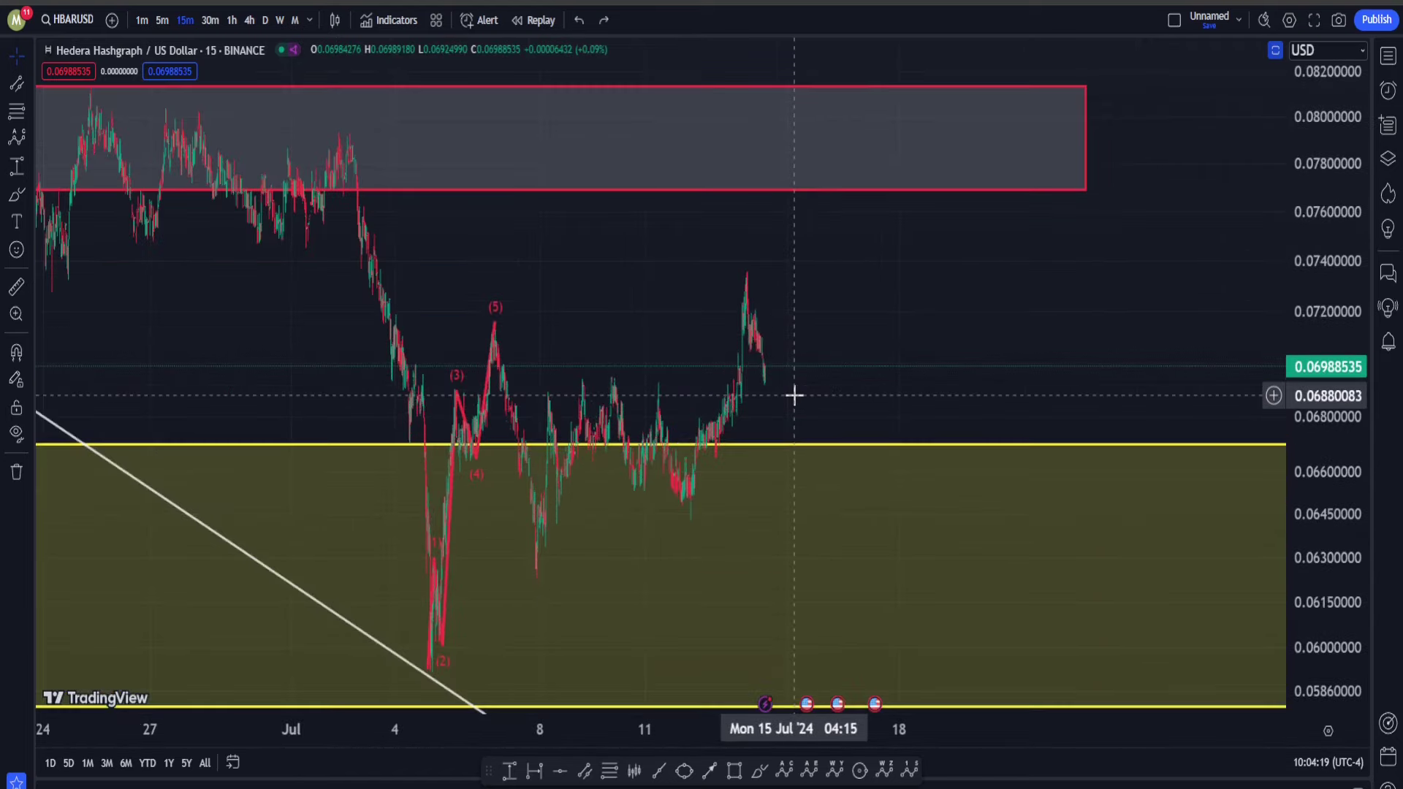